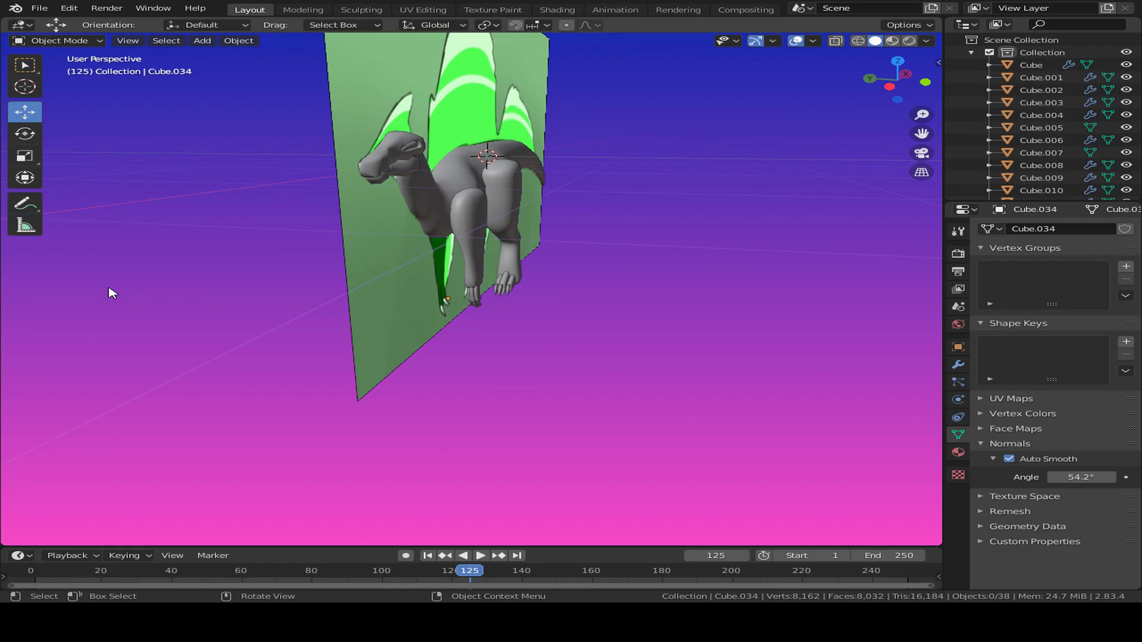
middle_click_drag(821, 230, 541, 253)
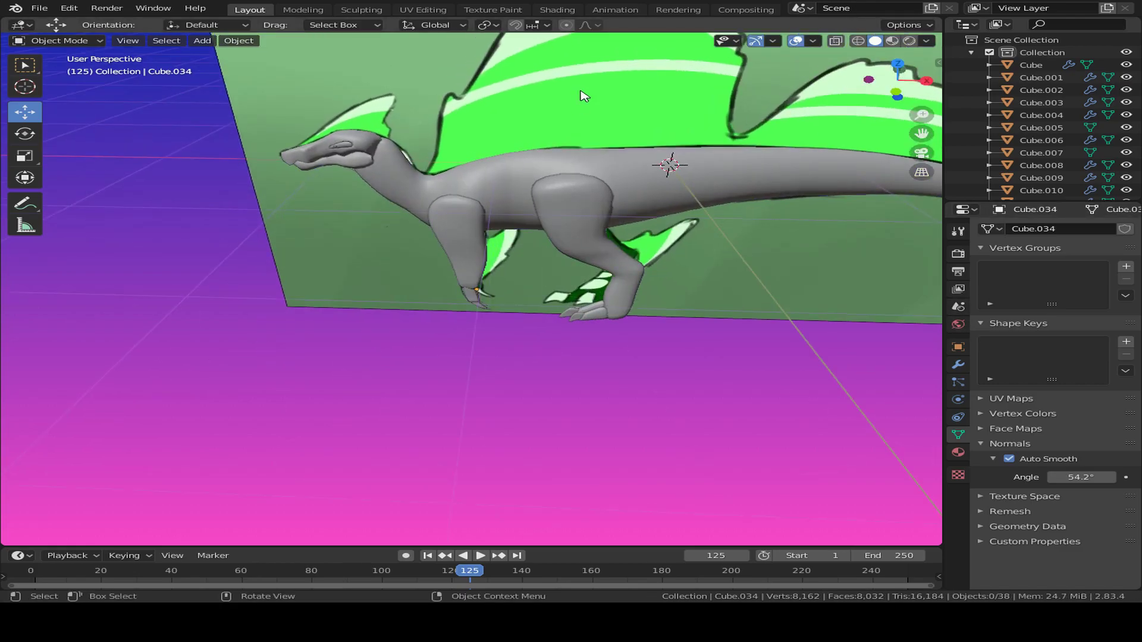
scroll(587, 129, "down", 3)
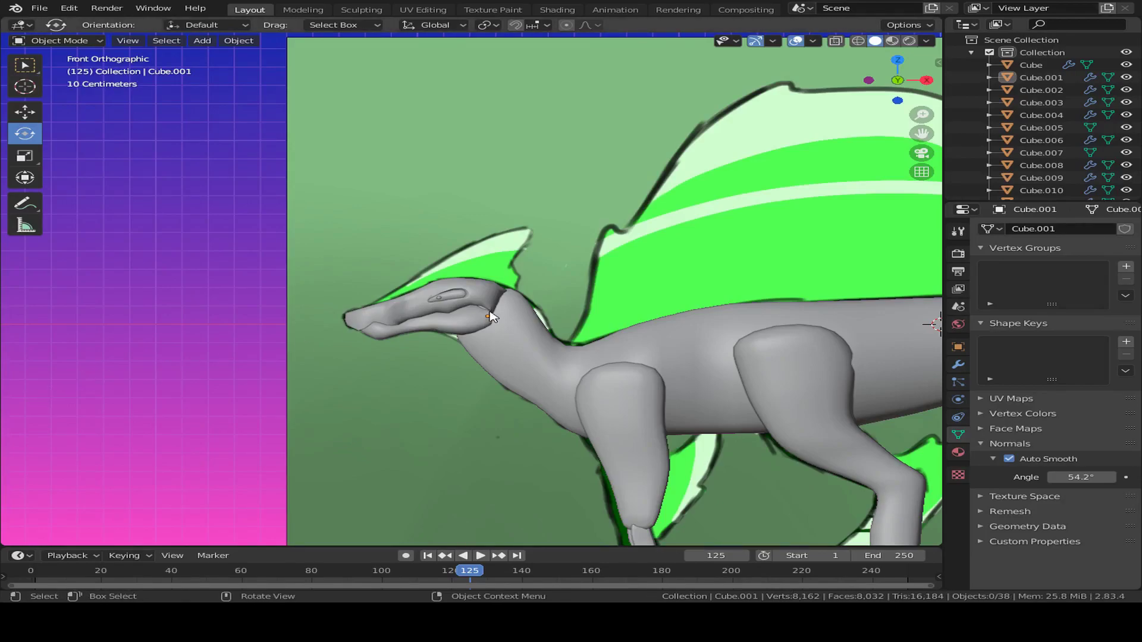
Try deleting the background reference image to see the model without it, and undo the deletion.
left_click(415, 485)
key("Delete")
middle_click_drag(472, 400, 466, 331)
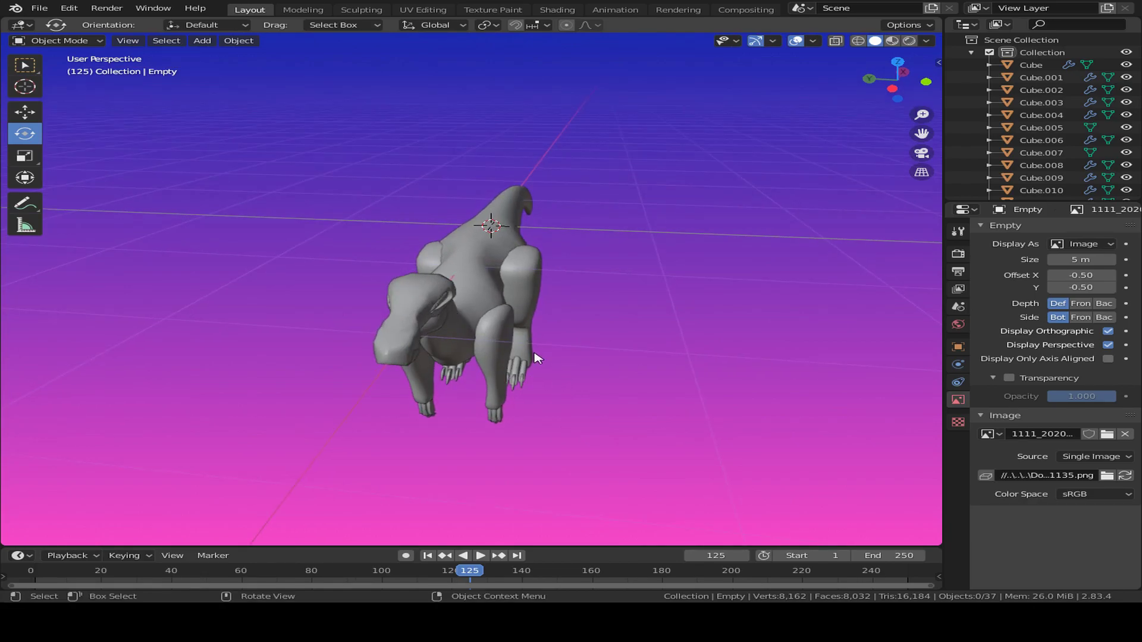
key("KP_1")
key("ctrl+z")
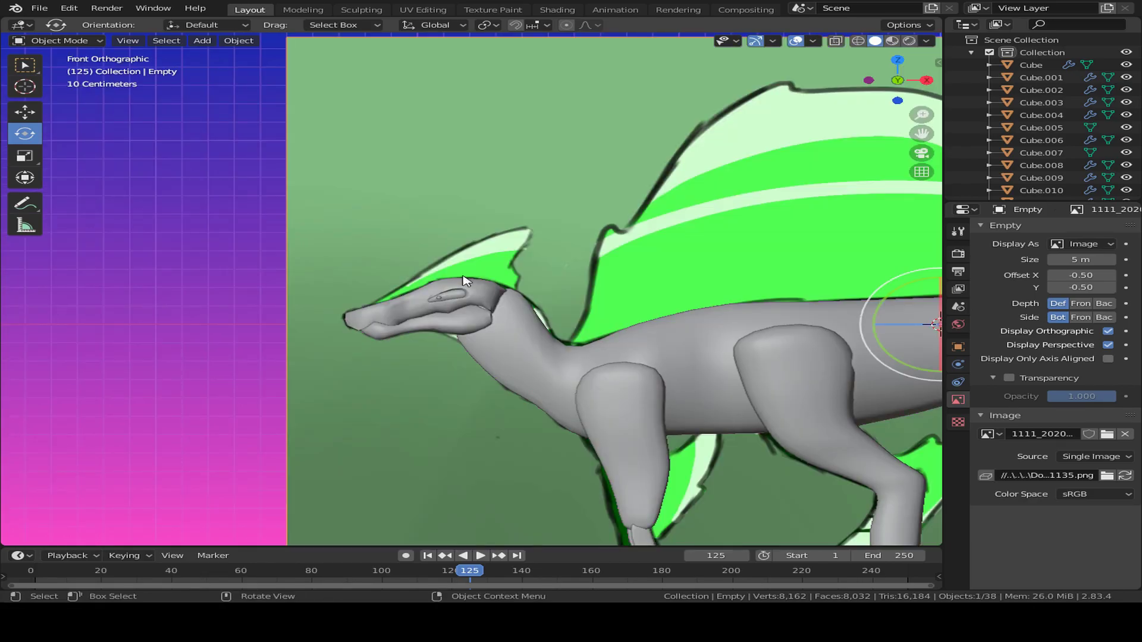
Add a cube mesh and move it over the dinosaur's head and neck area in front view.
left_click(203, 41)
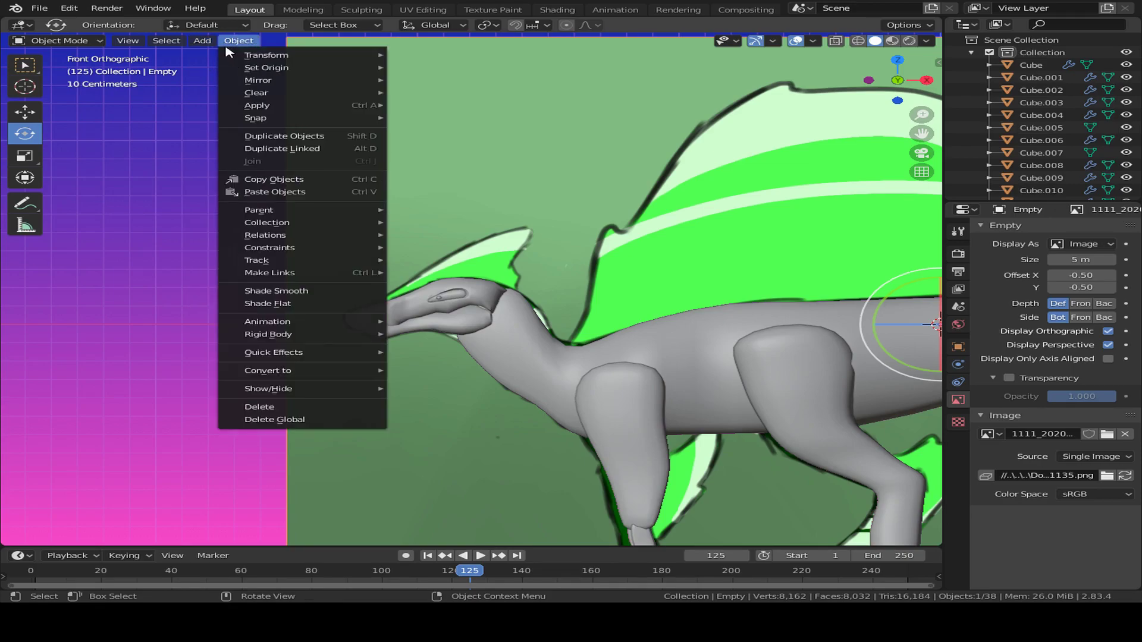
mouse_move(221, 57)
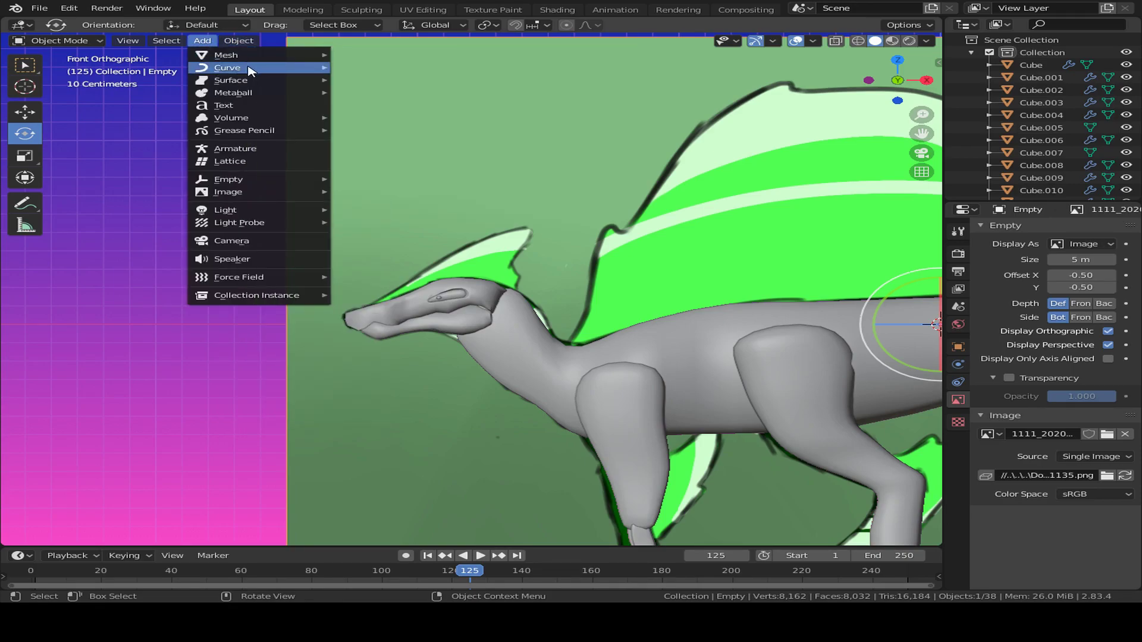
left_click(369, 67)
scroll(594, 268, "down", 4)
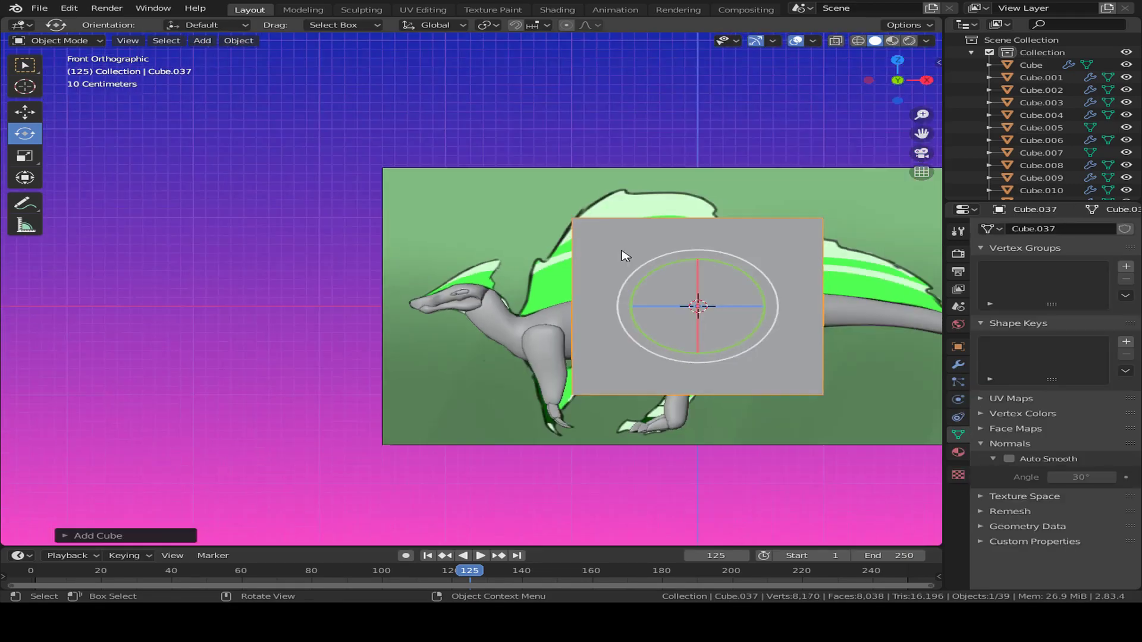
key("g")
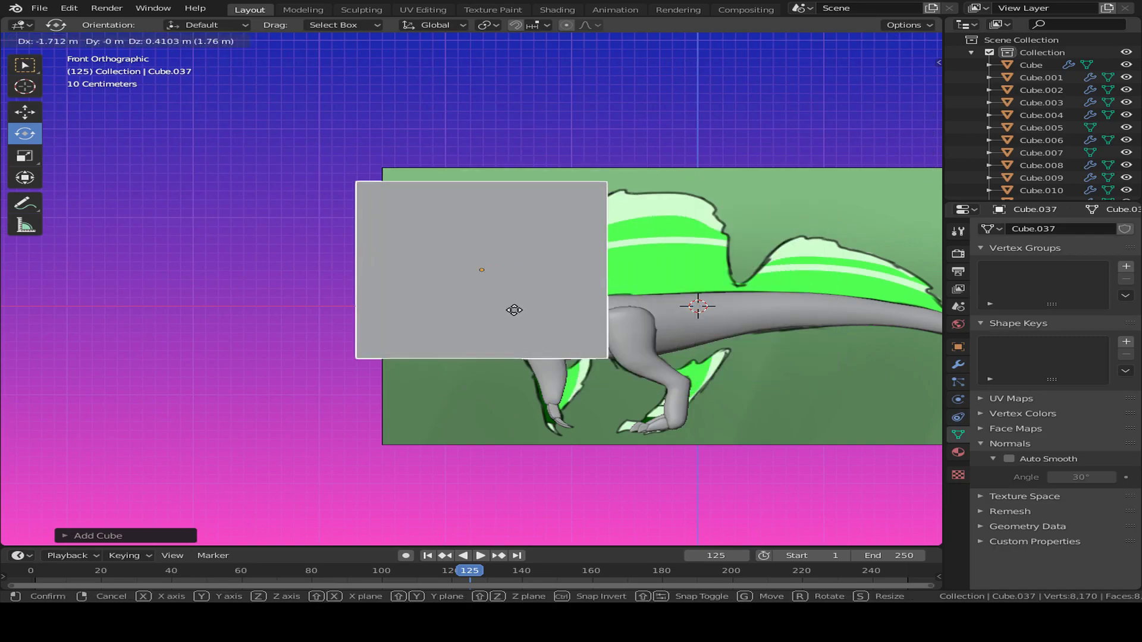
left_click(506, 311)
Scale the cube down to a small block and move it onto the top of the dinosaur's head.
key("s")
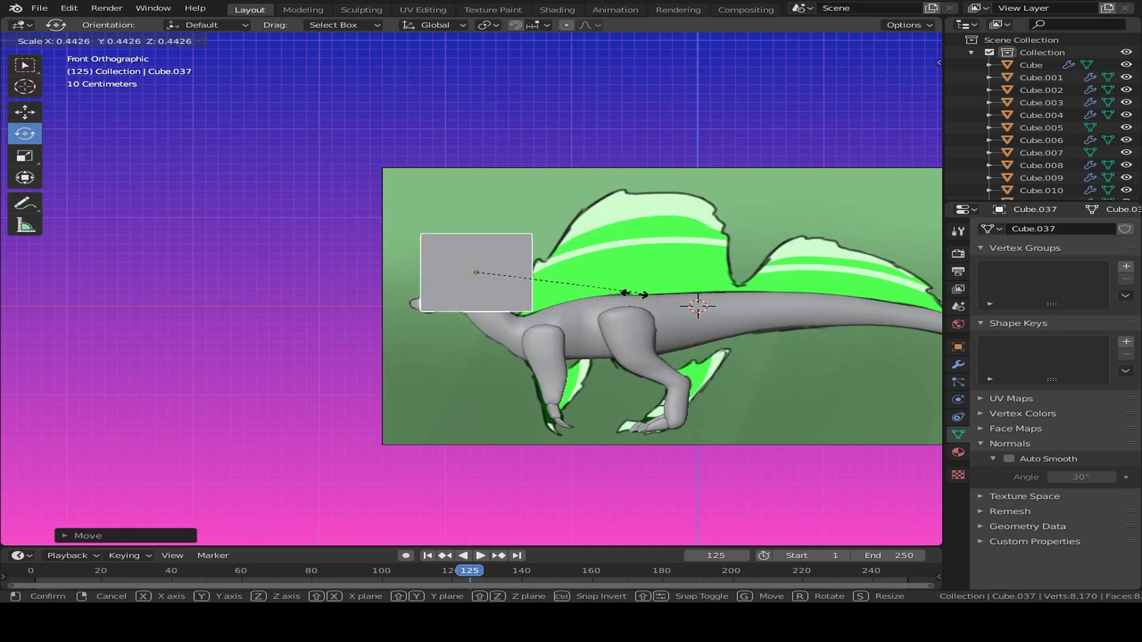
left_click(502, 282)
scroll(482, 280, "up", 6)
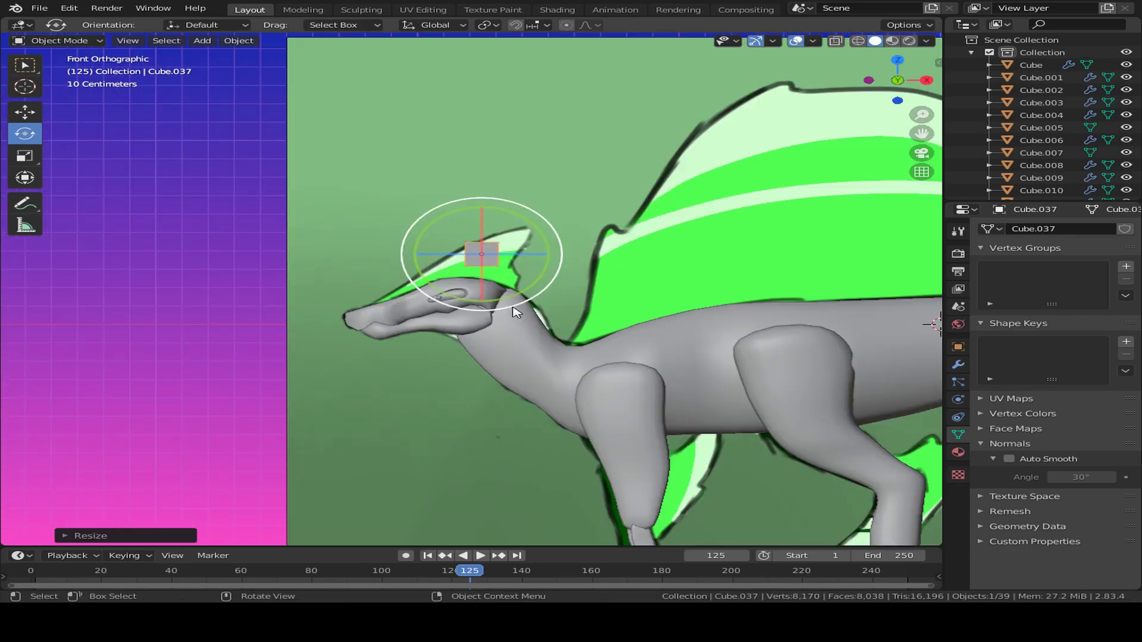
key("g")
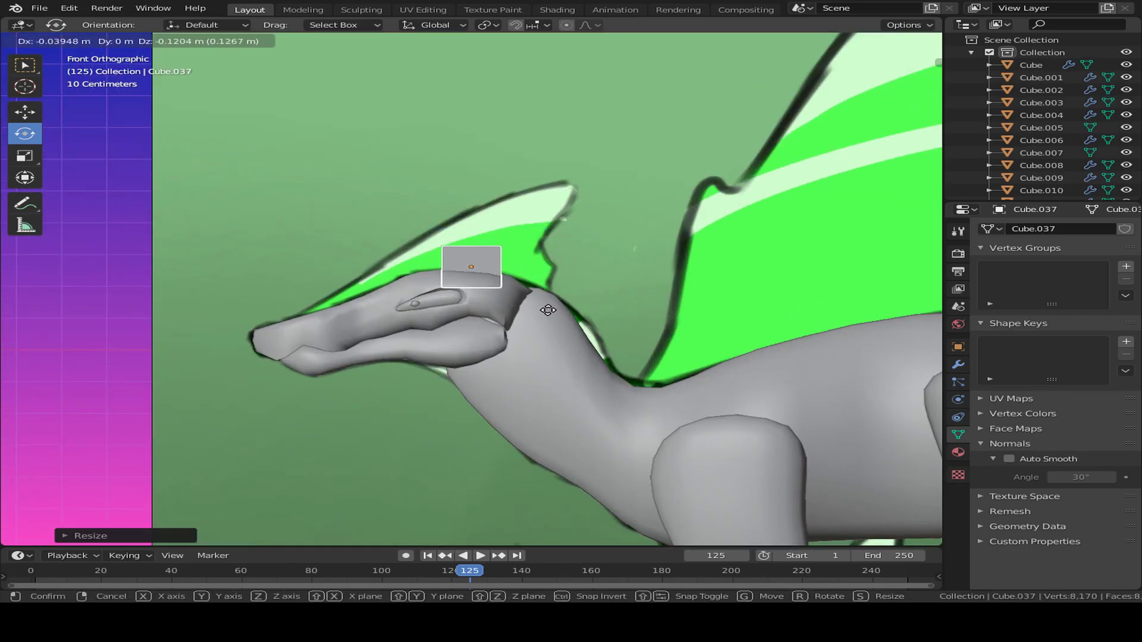
left_click(544, 310)
Scale the cube down further and shift it slightly toward the snout, at the base of the head crest.
left_click(24, 112)
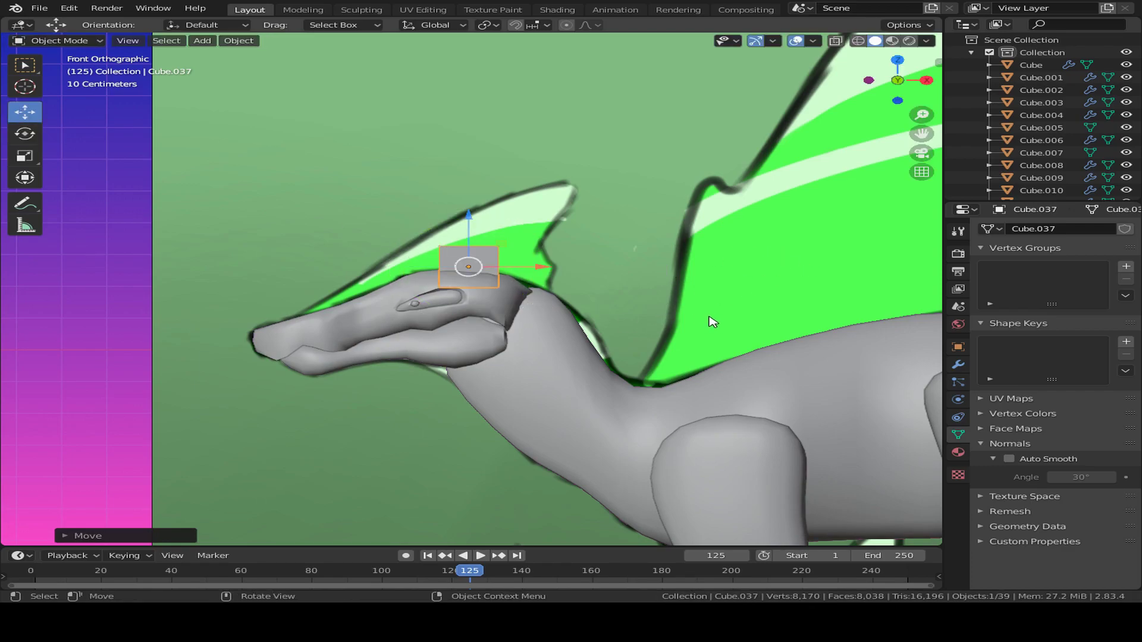
key("s")
left_click(617, 305)
key("g")
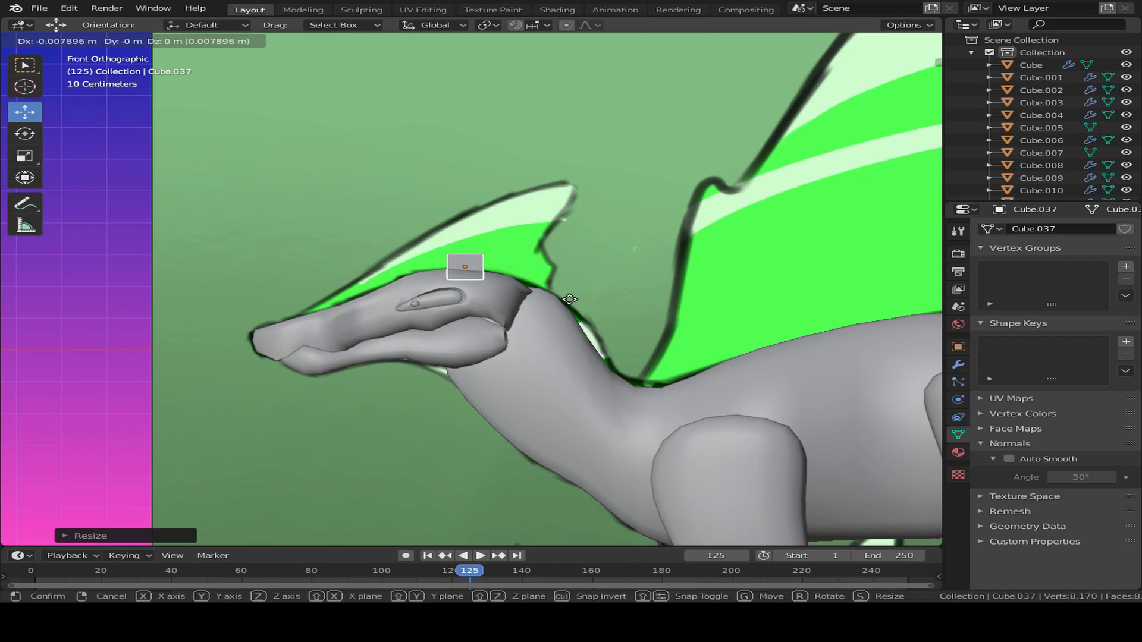
left_click(574, 306)
In Edit Mode with X-ray on, extrude the cube's snout-side face forward and lower it to follow the top of the head.
scroll(506, 291, "up", 4)
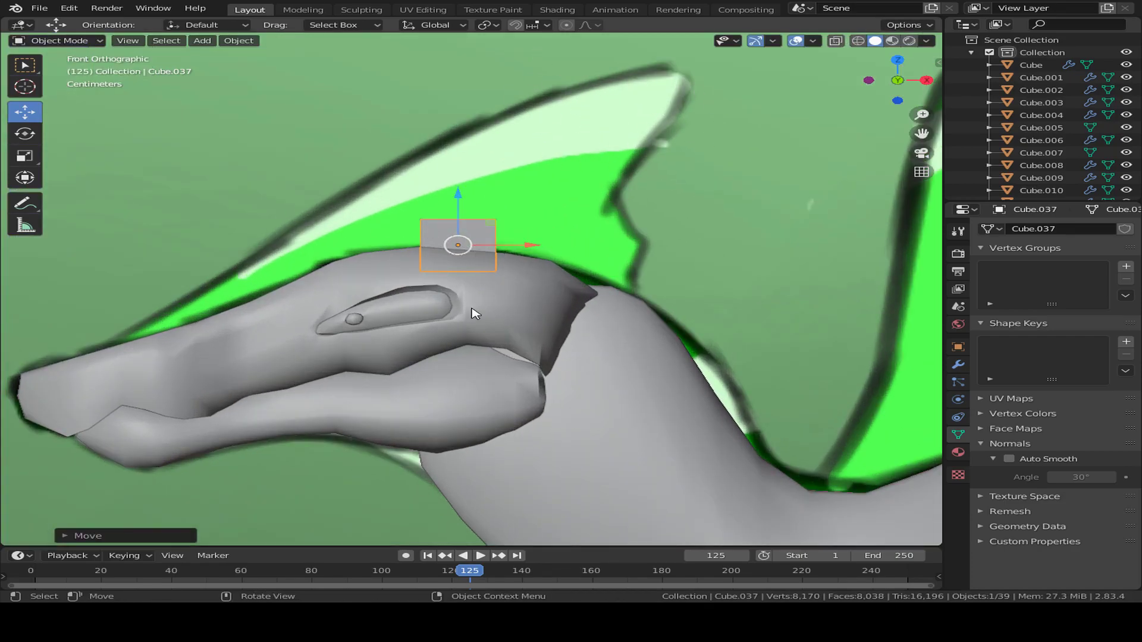
key("Tab")
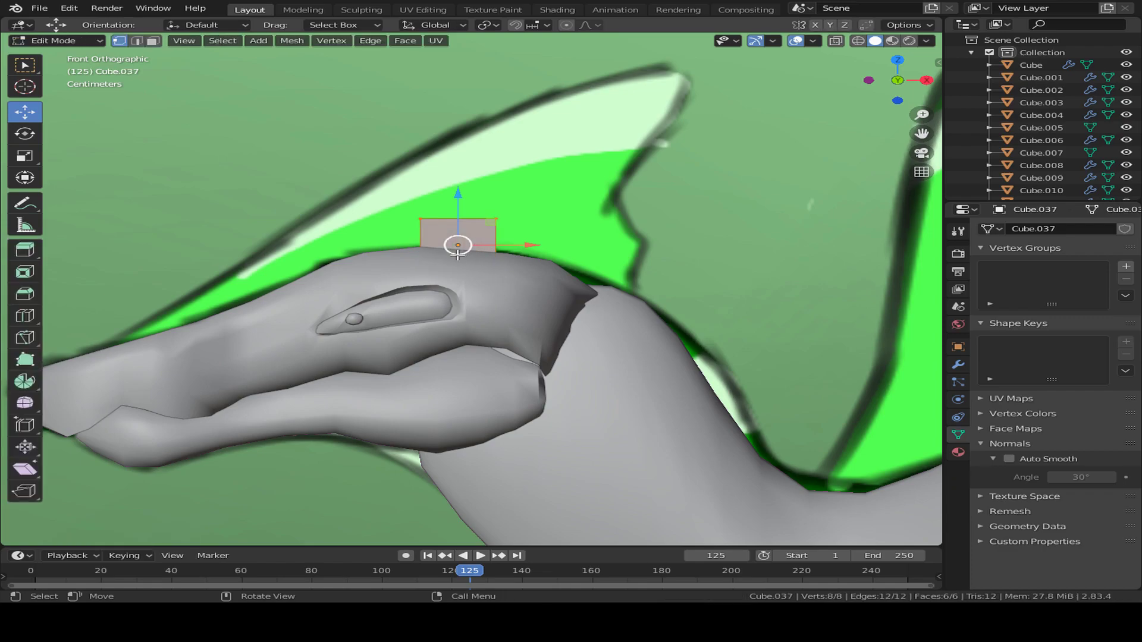
key("alt+z")
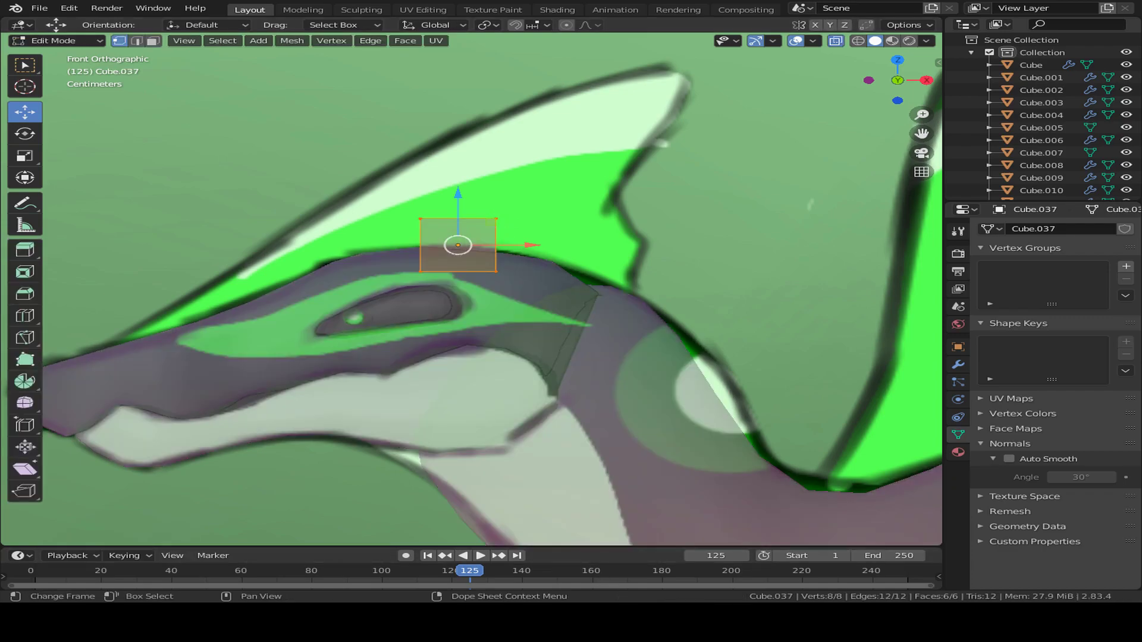
left_click(413, 205)
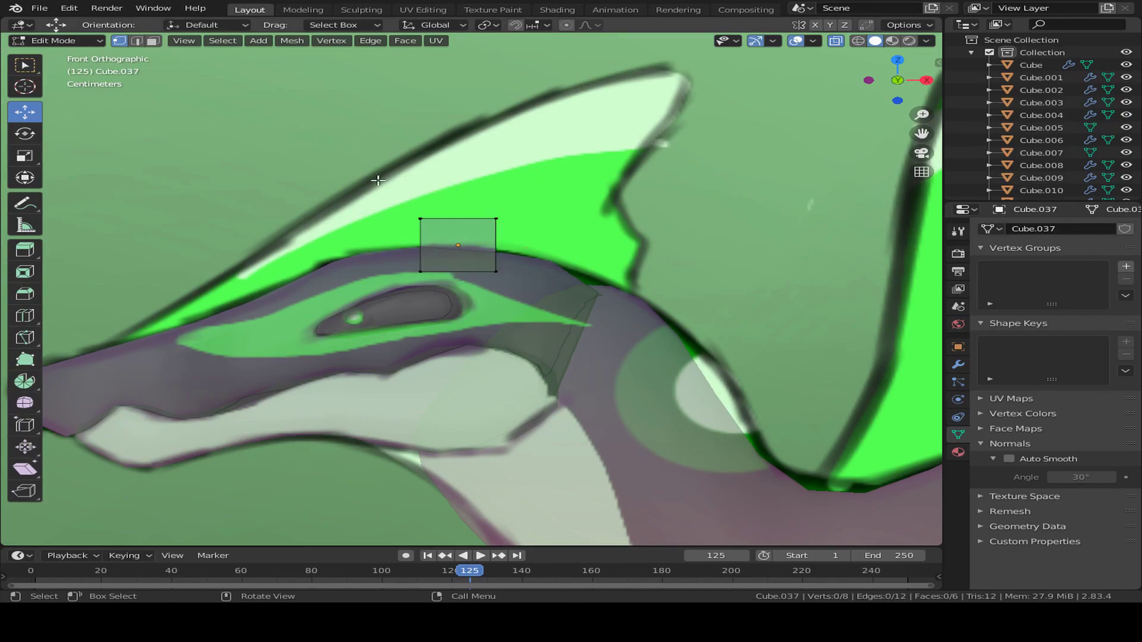
left_click_drag(404, 195, 450, 293)
key("e")
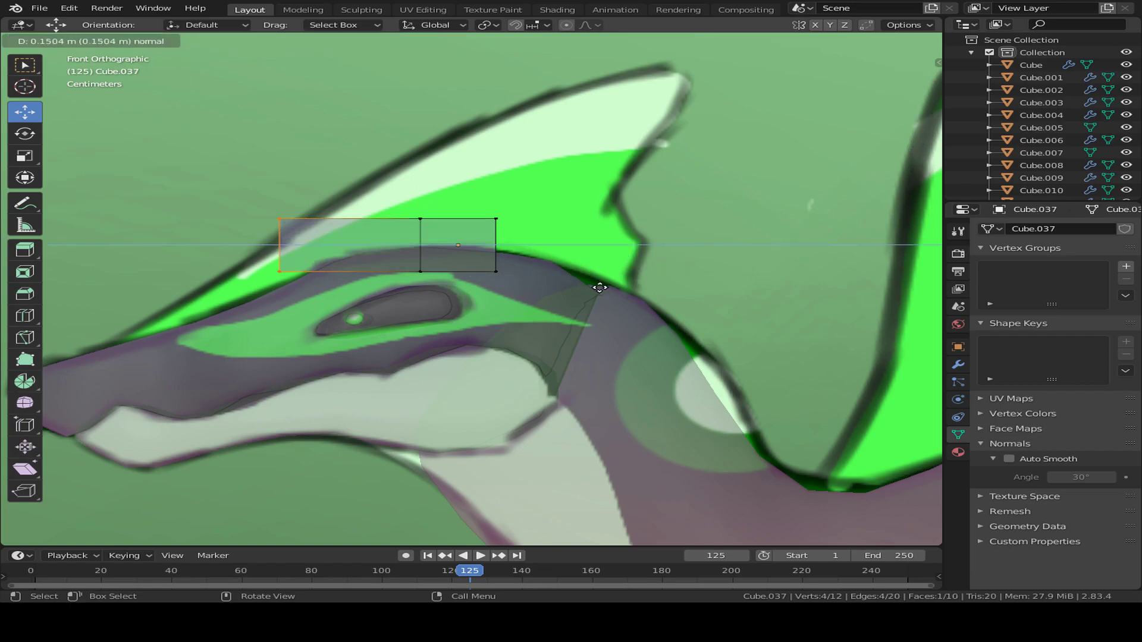
left_click(623, 299)
key("g")
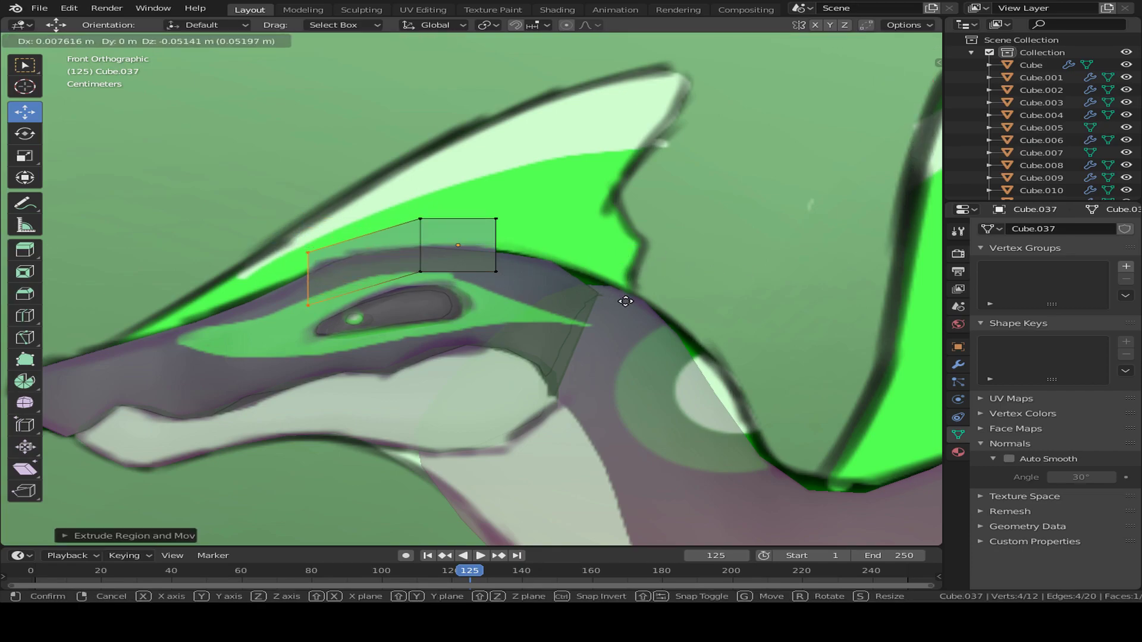
left_click(621, 296)
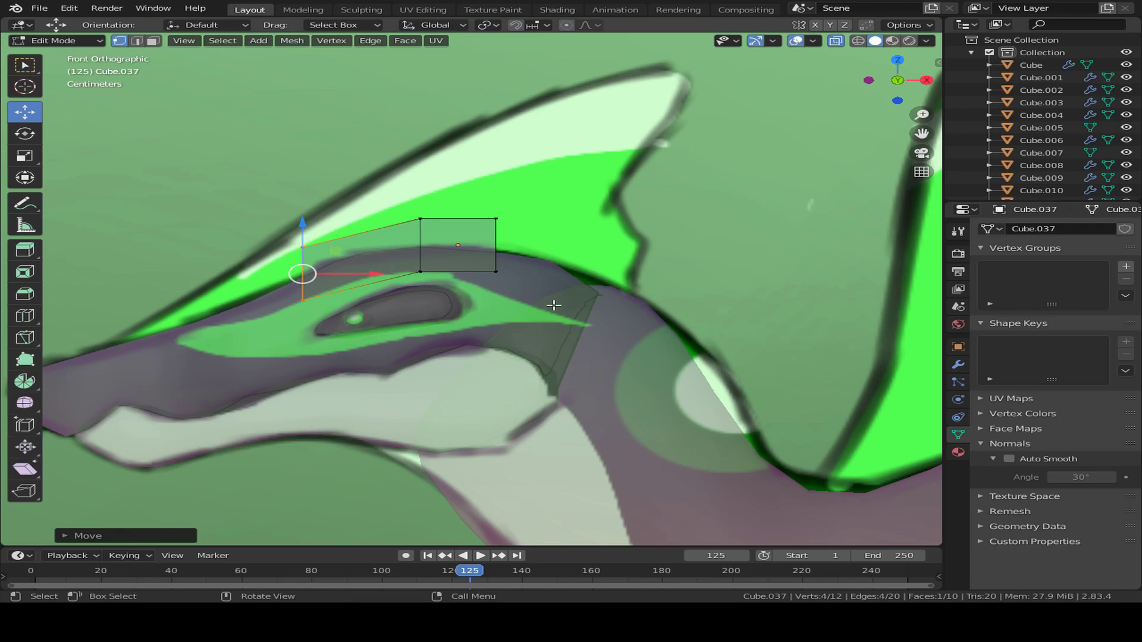
Extrude the front end face once more toward the snout and lower it to the crest's front tip.
key("e")
left_click(457, 353)
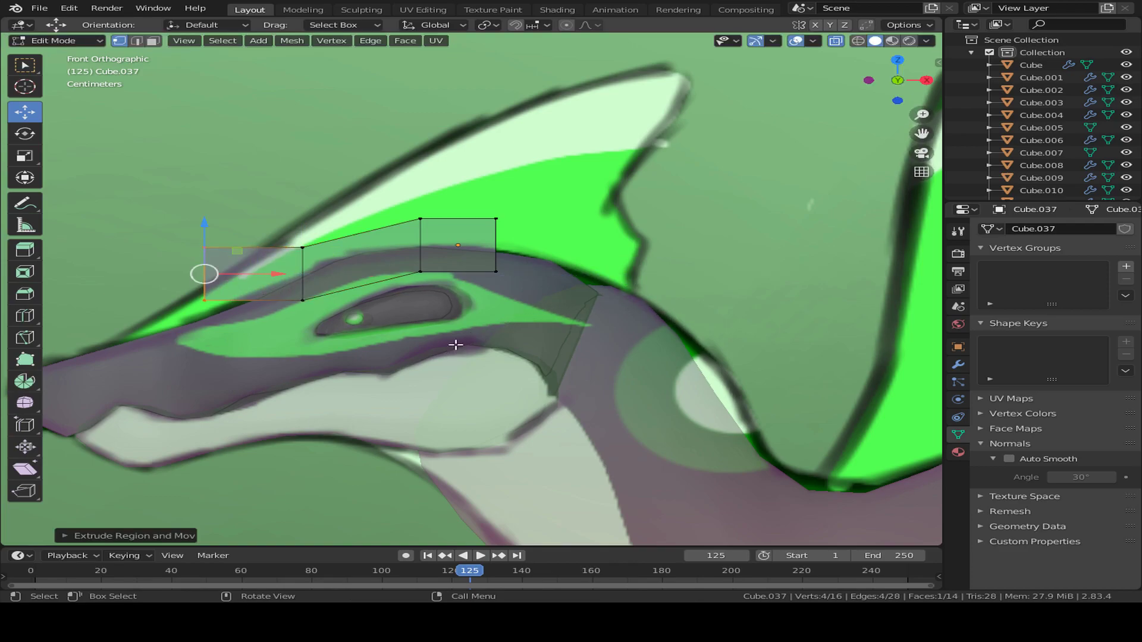
key("e")
left_click(350, 388)
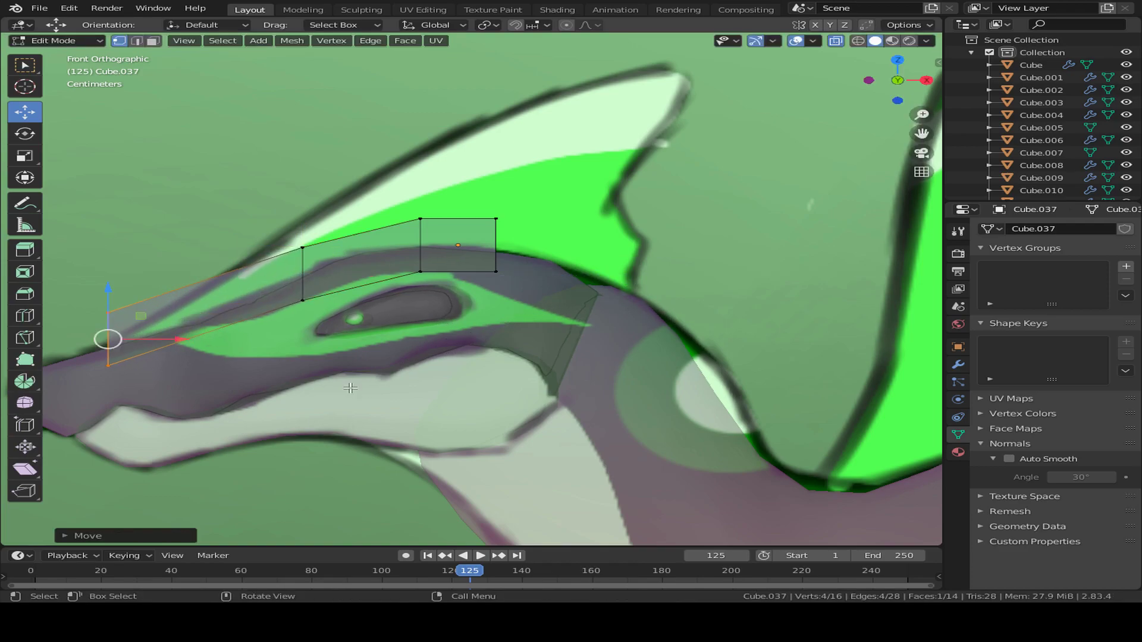
Extrude the cube's back face twice toward the neck, lowering each new segment along the curve of the head.
left_click(498, 256)
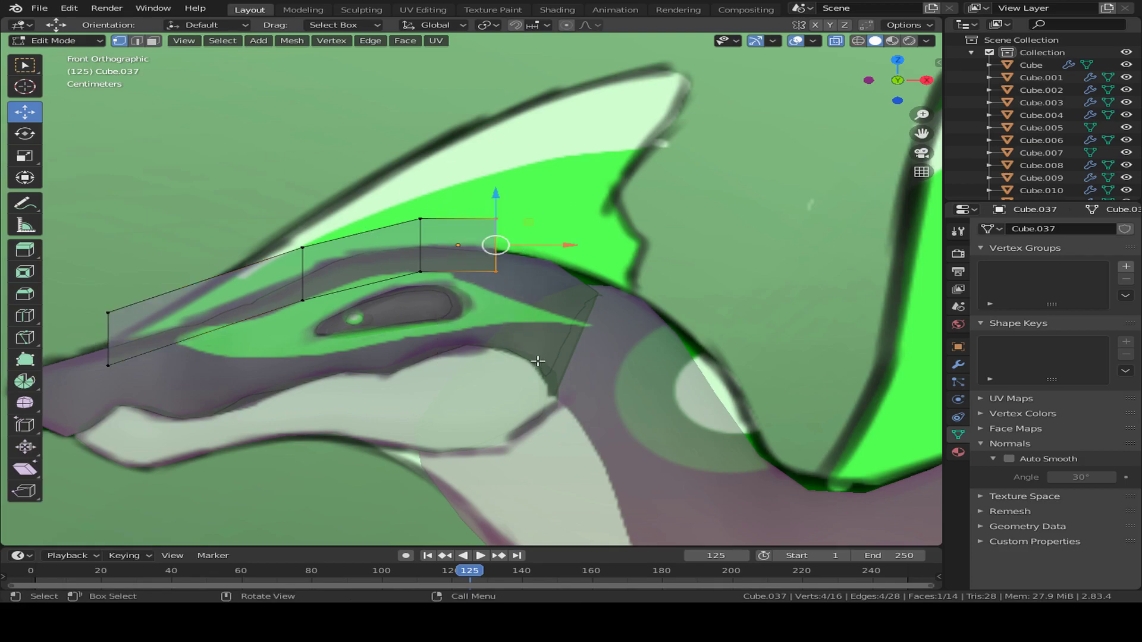
key("e")
left_click(602, 320)
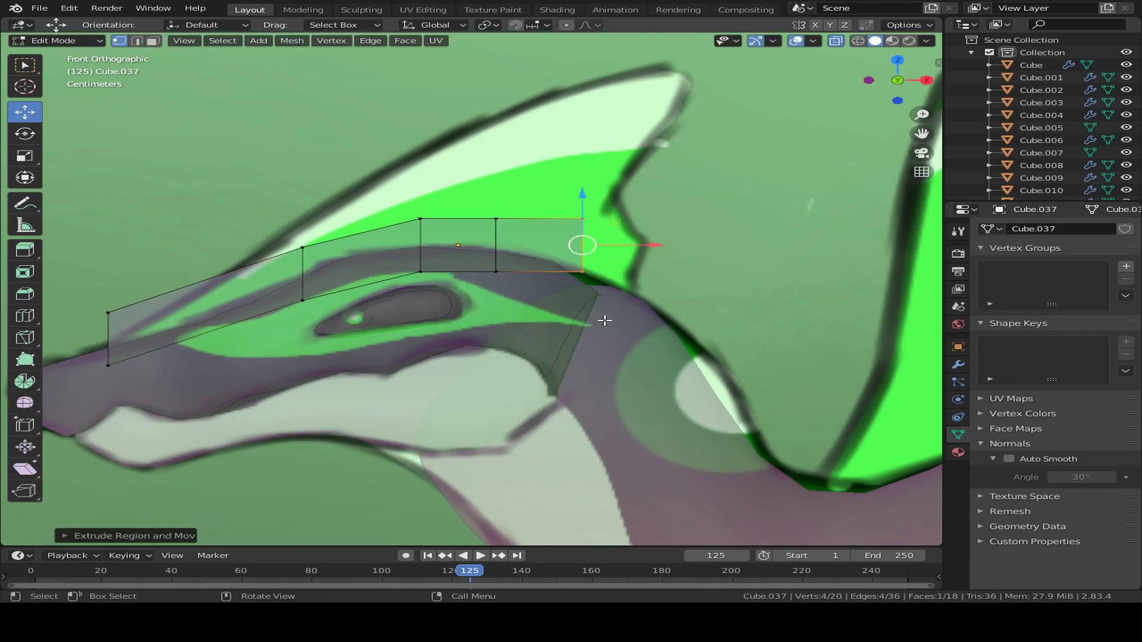
key("g")
left_click(645, 311)
key("e")
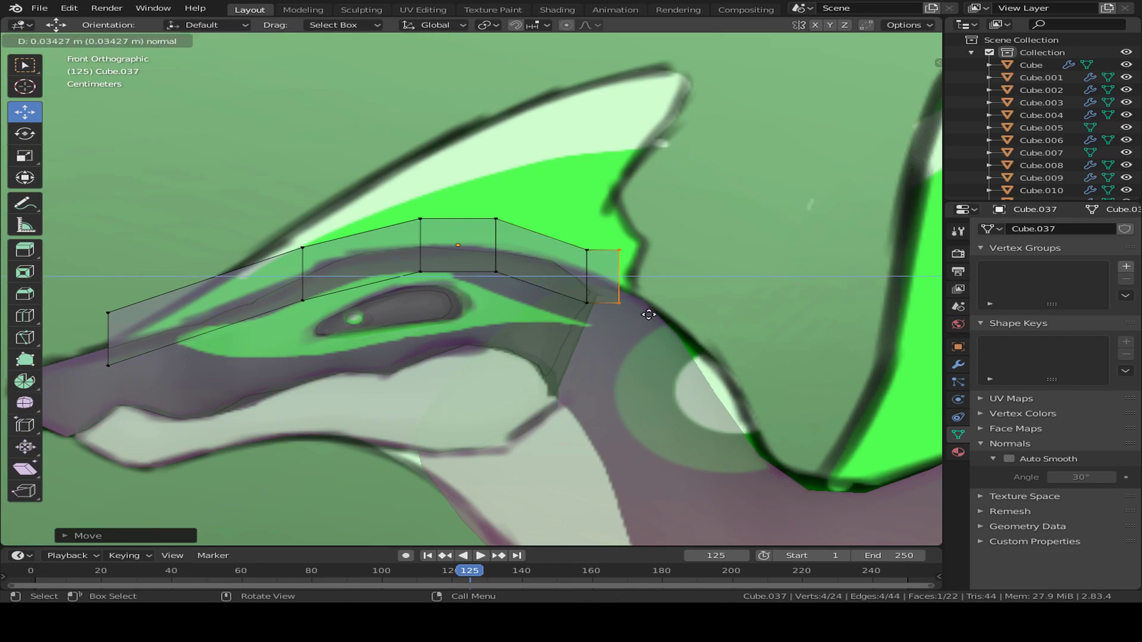
left_click(667, 327)
key("g")
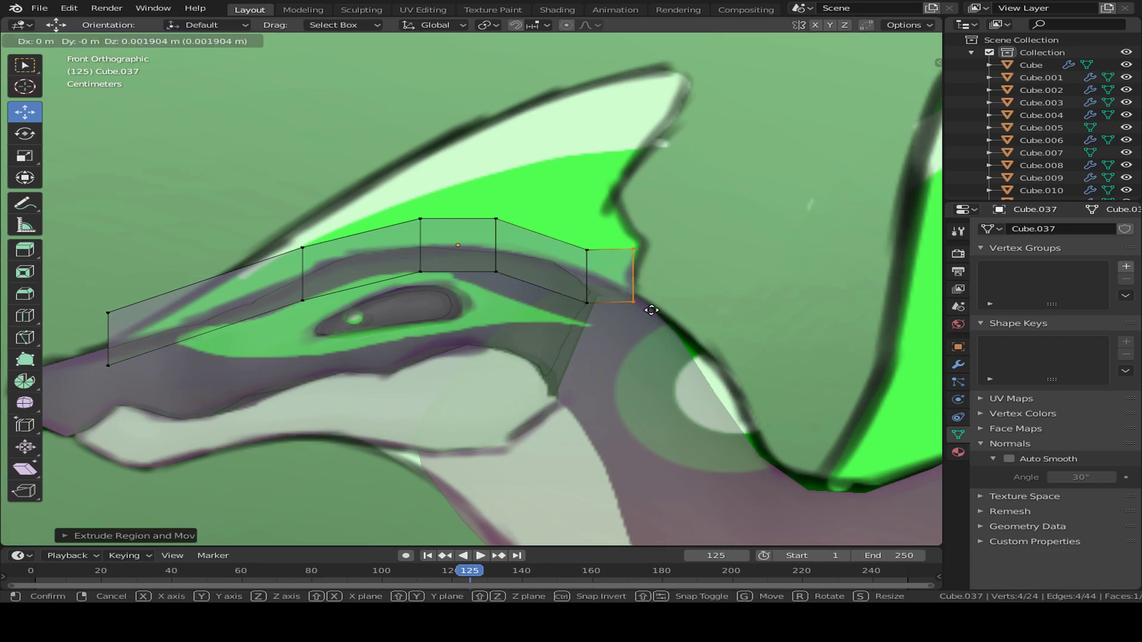
left_click(650, 331)
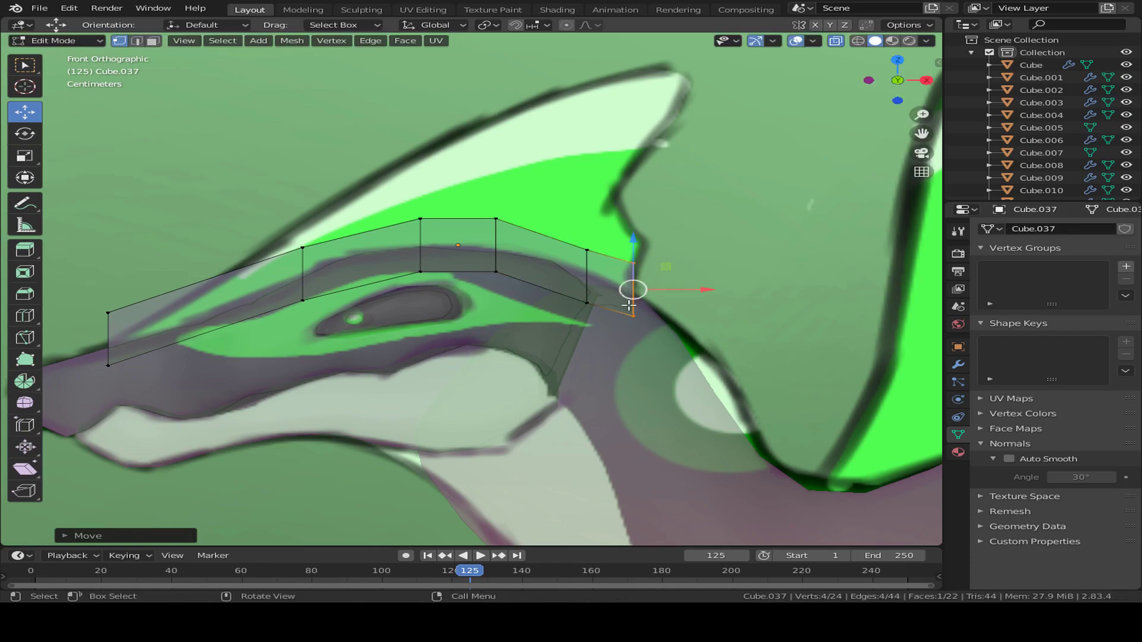
Move the upper and lower vertices of the front end so the strip tapers into the crest's tip on the snout.
middle_click_drag(343, 309, 618, 312, "shift")
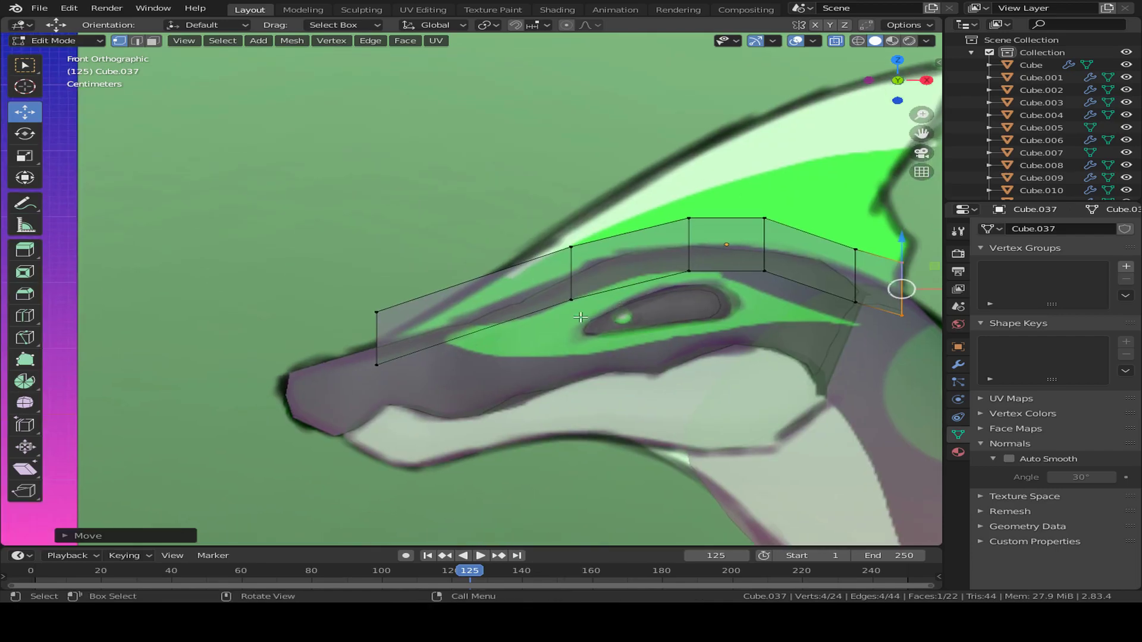
scroll(618, 313, "up", 2)
left_click_drag(319, 310, 442, 349)
key("g")
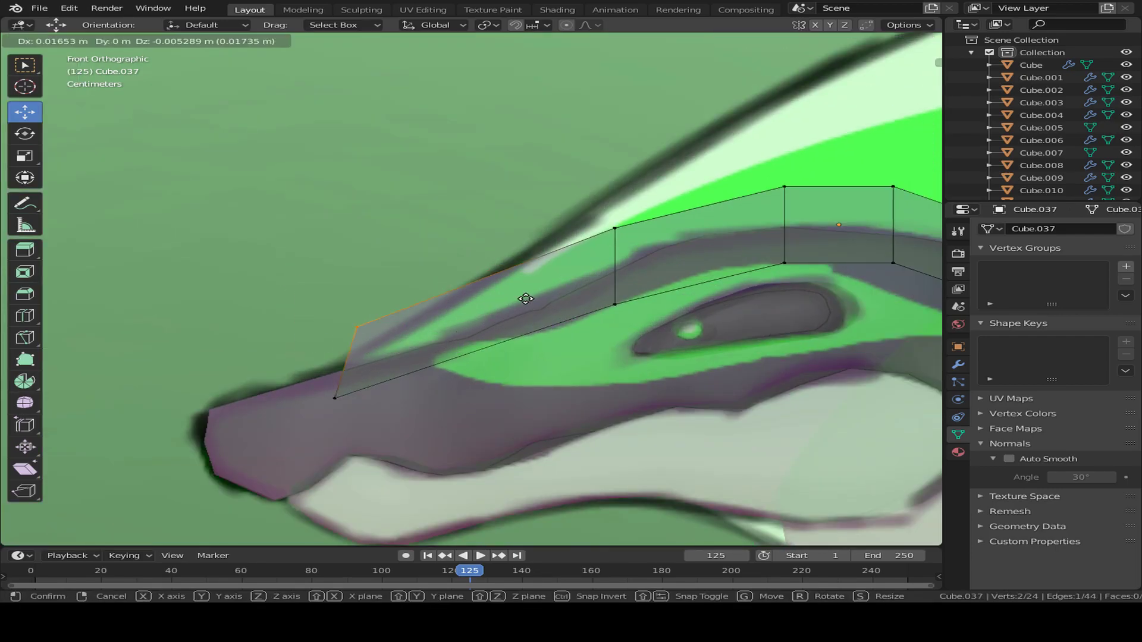
left_click(571, 304)
left_click(335, 398)
key("g")
left_click(424, 366)
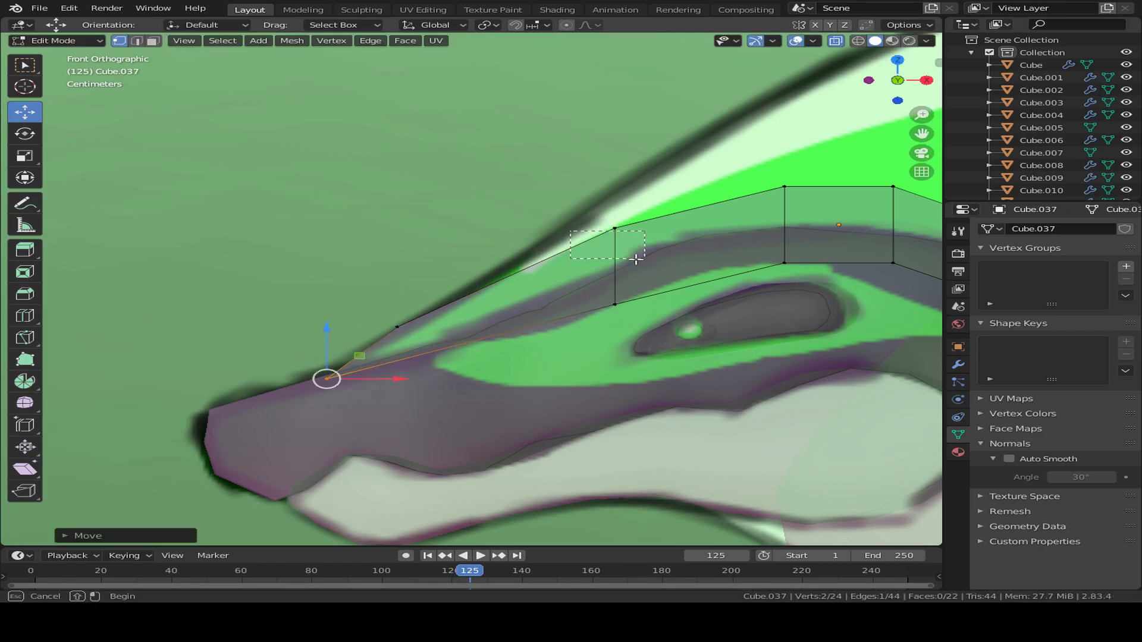
Move the top vertices of the second edge column from the front onto the crest's outer outline.
left_click(614, 228)
key("g")
left_click(662, 242)
Select the strip's top vertices except those at the front tip and extrude them upward into the crest area.
middle_click_drag(662, 242, 453, 361, "shift")
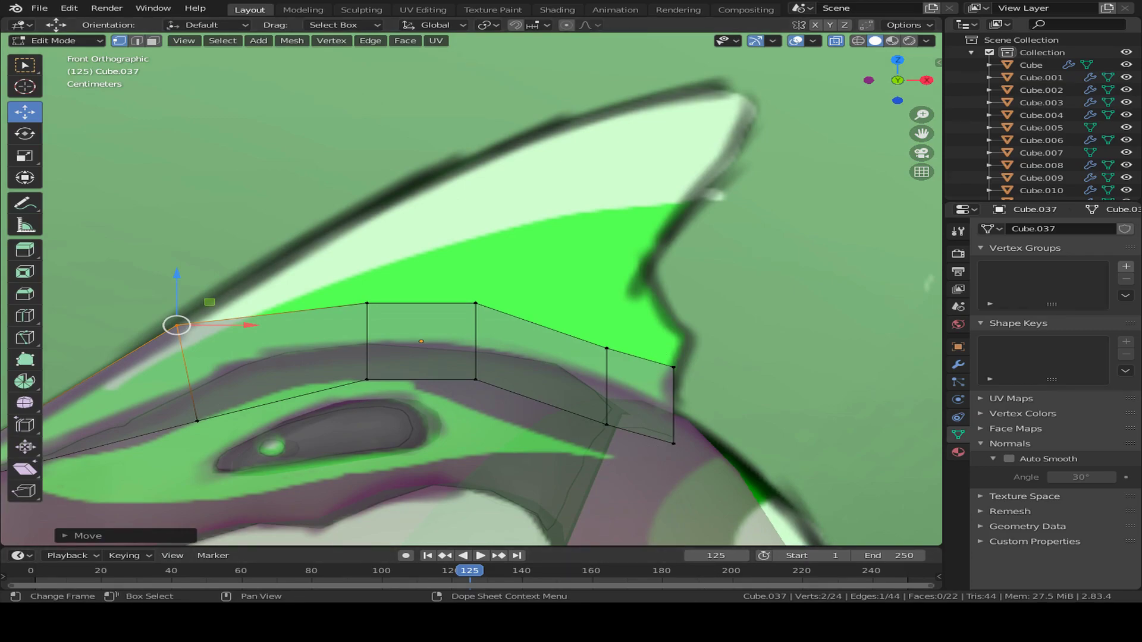
left_click(218, 404)
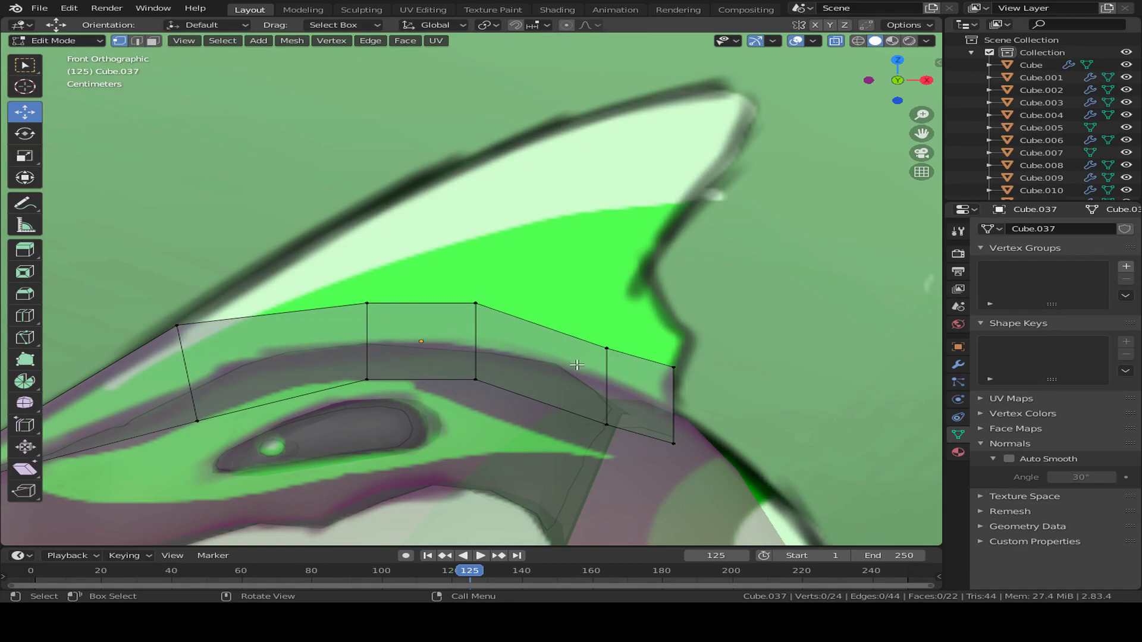
left_click_drag(146, 295, 390, 330, "shift")
left_click_drag(408, 273, 571, 321, "shift")
left_click_drag(645, 356, 711, 386, "shift")
left_click_drag(568, 327, 662, 372, "shift")
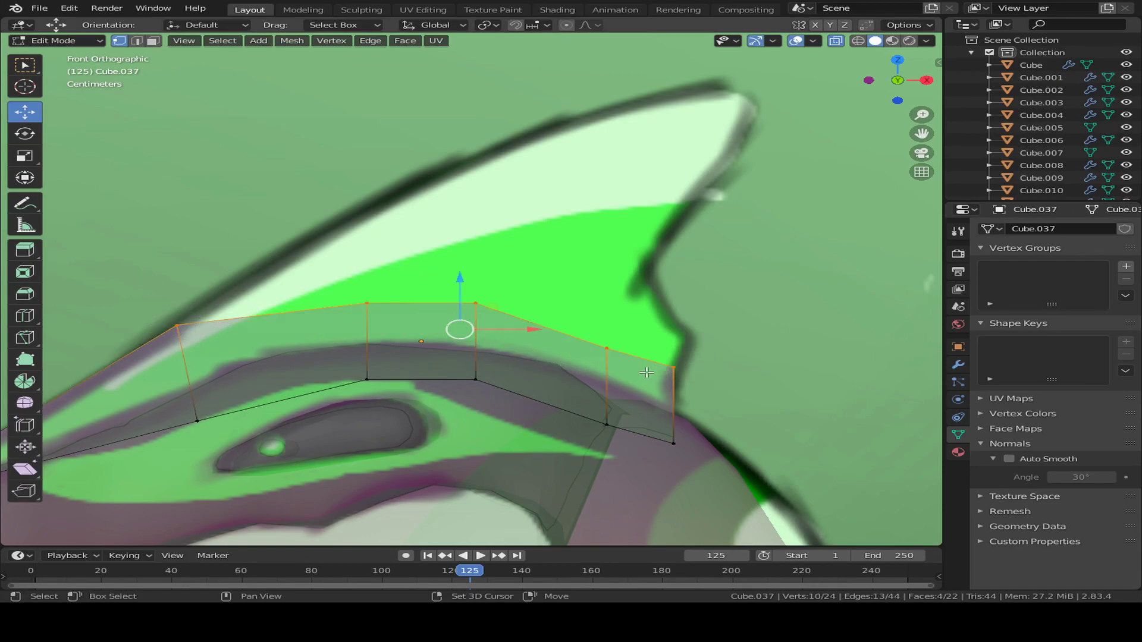
key("e")
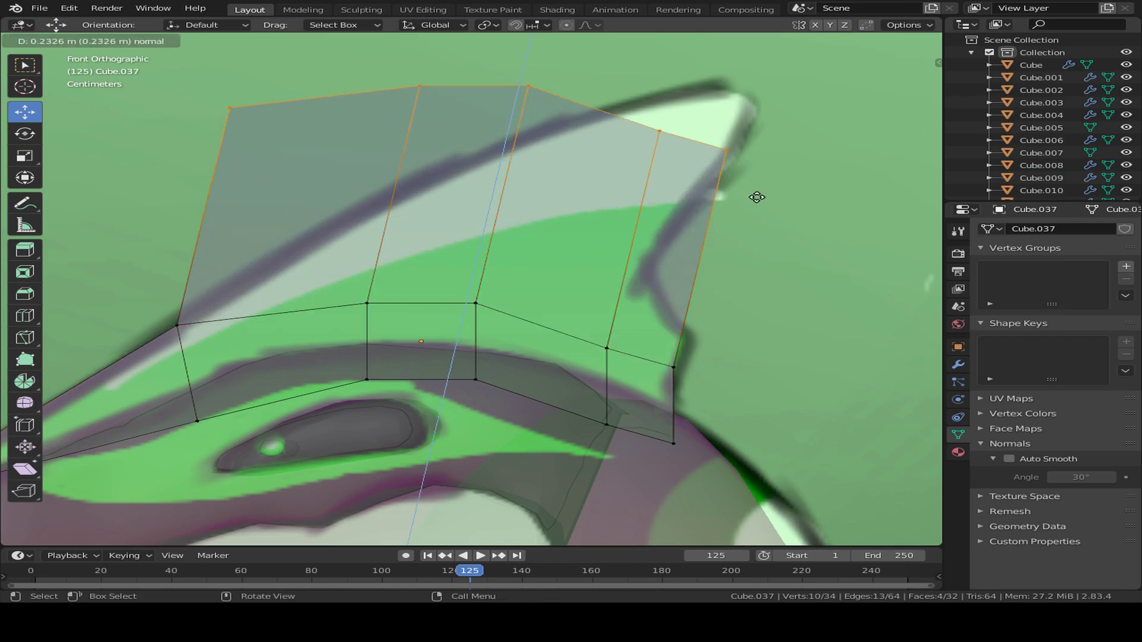
left_click(781, 283)
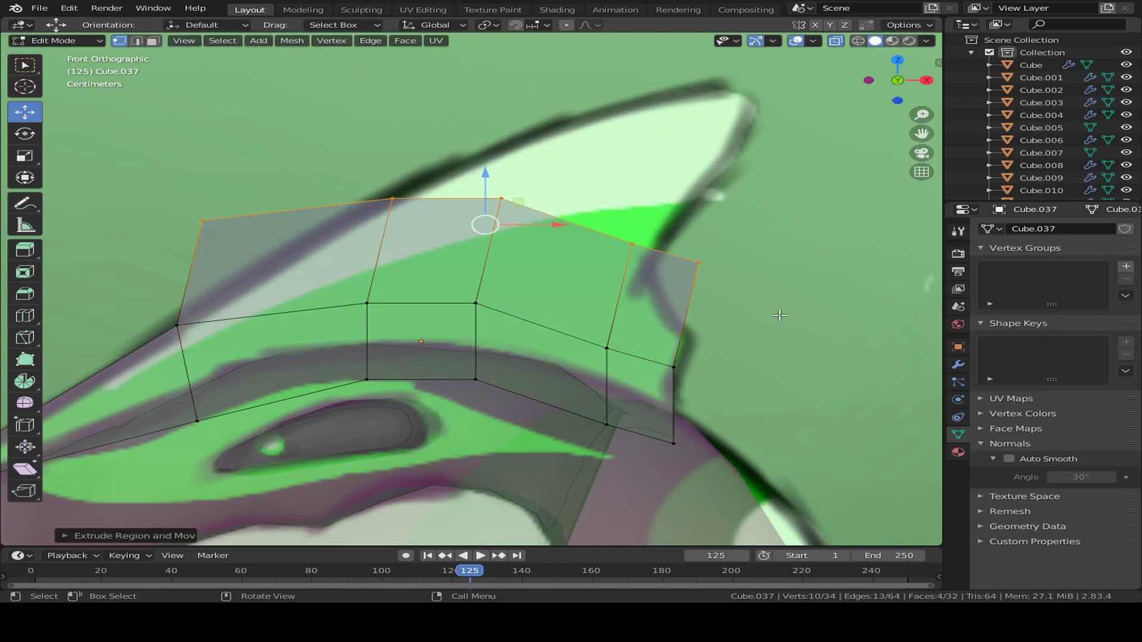
Extrude the top vertices upward once more and move the middle row's front vertices onto the crest's outer outline.
key("e")
left_click(839, 180)
middle_click_drag(309, 276, 502, 380, "shift")
scroll(502, 380, "down", 2)
left_click_drag(361, 289, 458, 333)
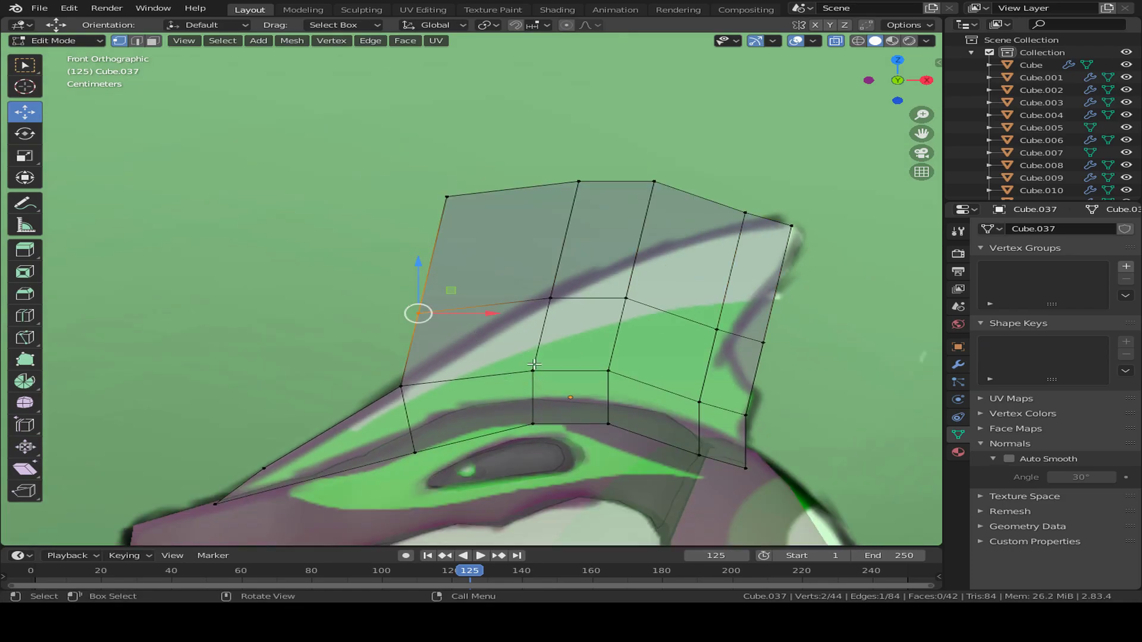
key("g")
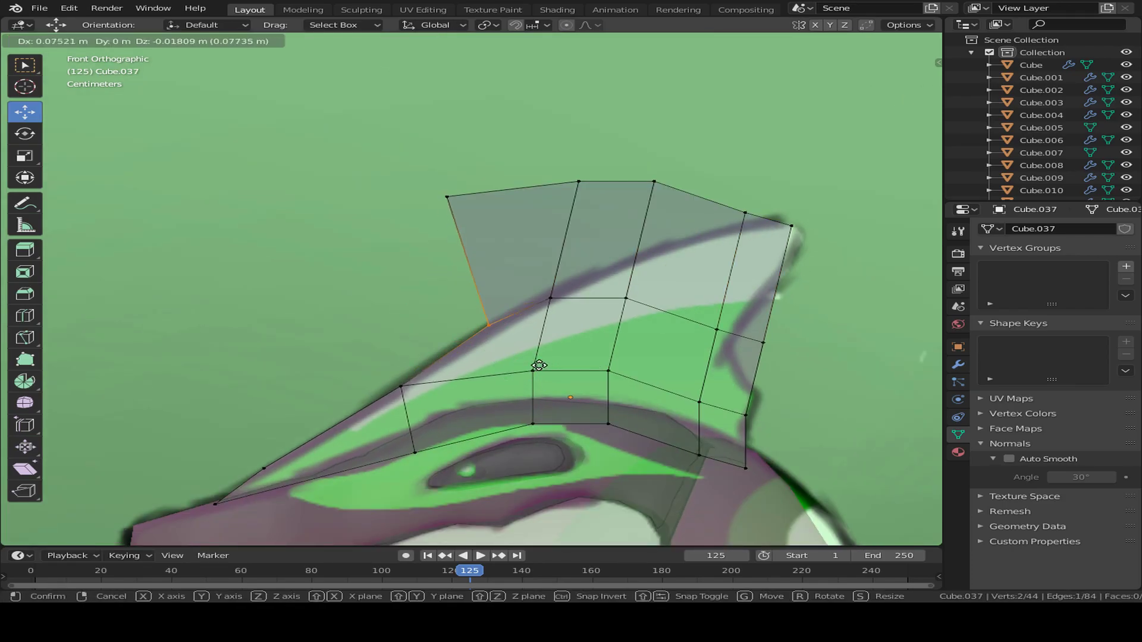
left_click(543, 365)
Move the middle row's three inner vertex pairs into a roughly level line behind its front vertices.
left_click(550, 298)
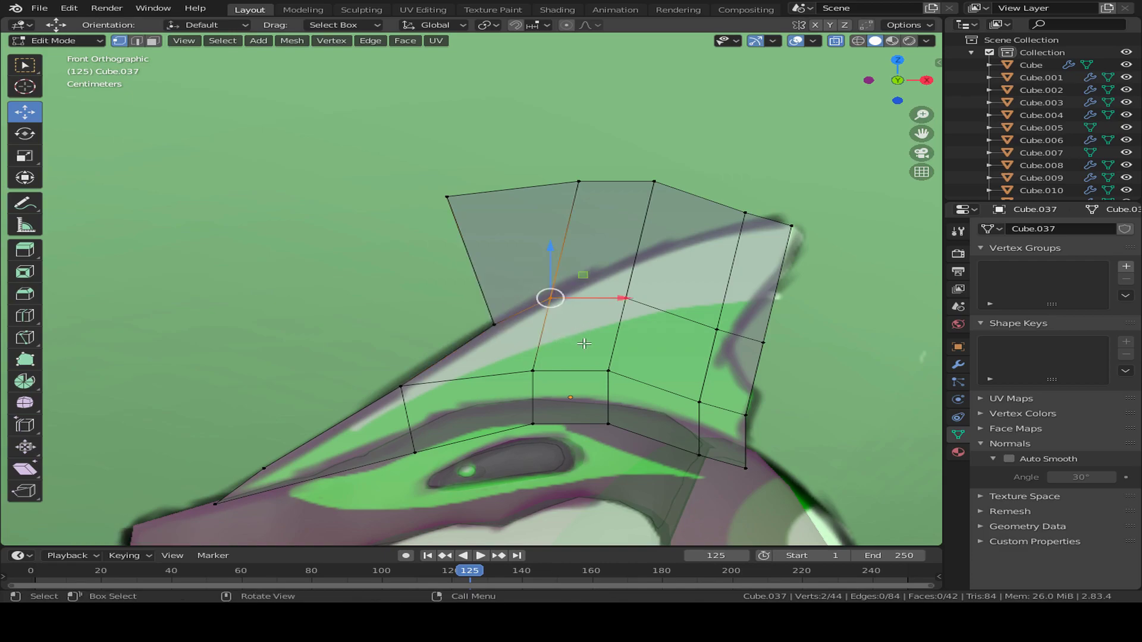
key("g")
left_click(606, 374)
left_click(624, 297)
key("g")
left_click(676, 377)
left_click(717, 329)
key("g")
left_click(718, 357)
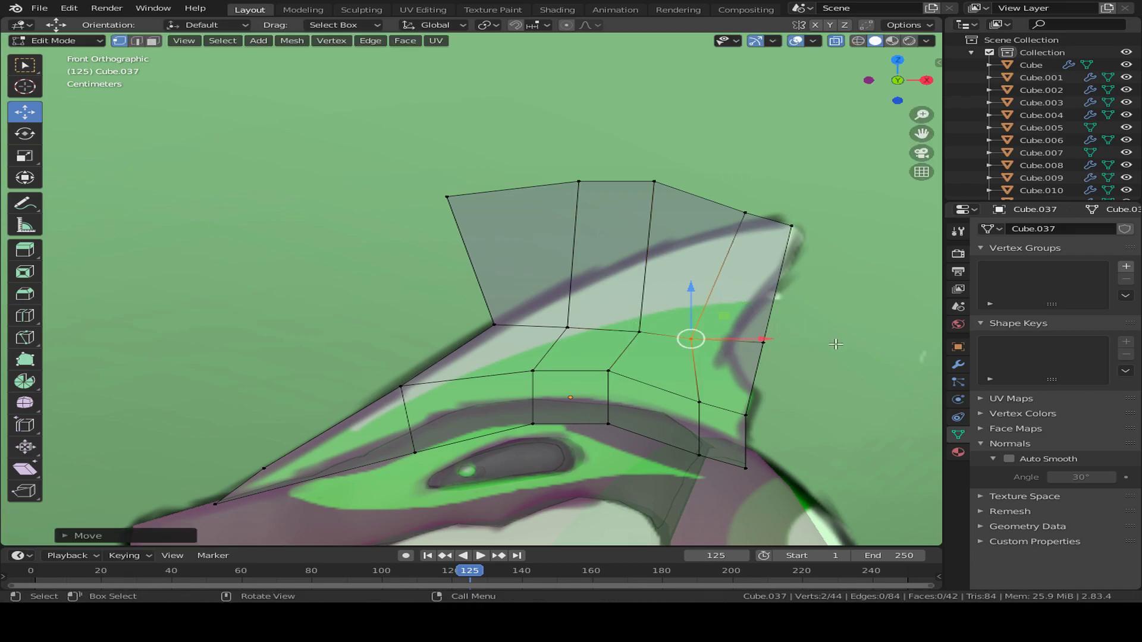
Fit the crest's rear edge to the drawing, moving its middle-row vertices into the notch and the ones below onto the bulge.
left_click(764, 342)
key("g")
left_click(737, 387)
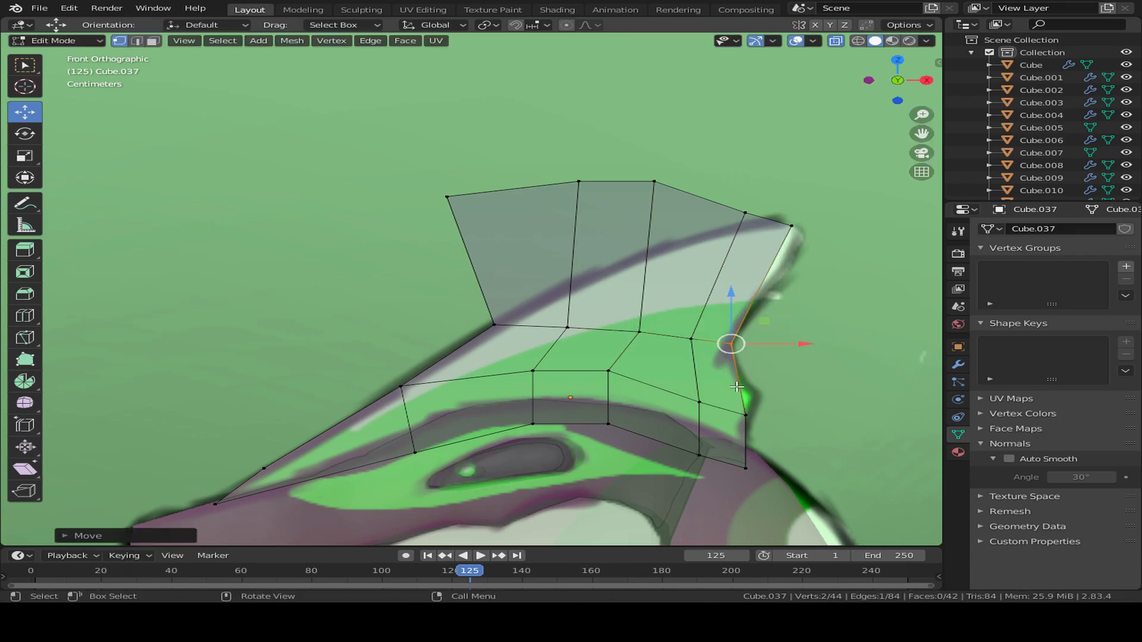
left_click(746, 414)
key("g")
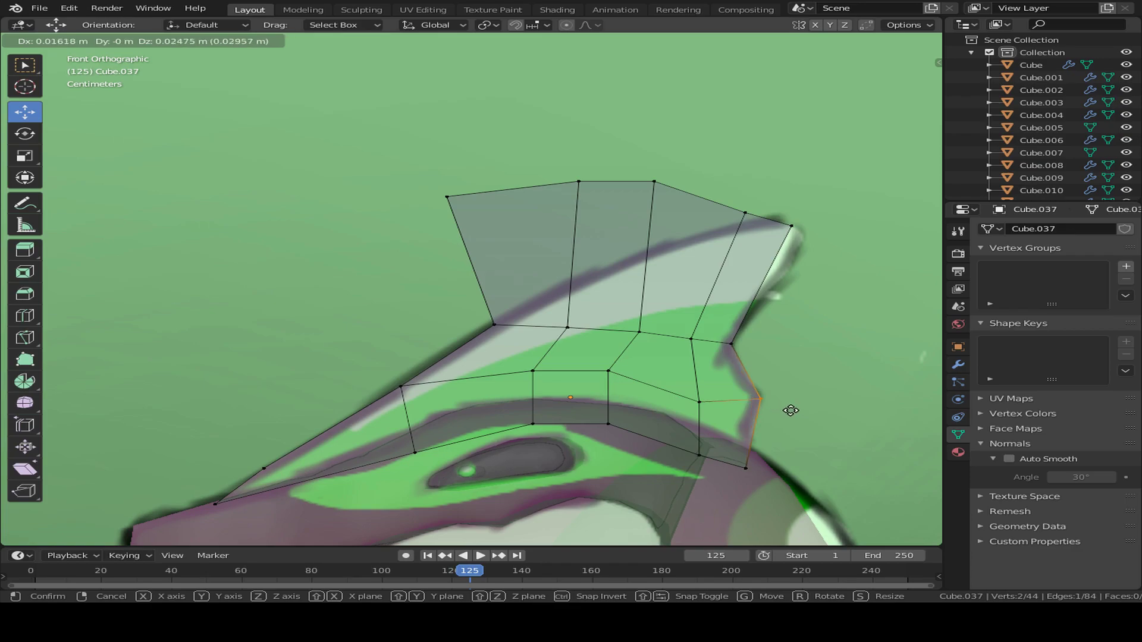
left_click(790, 410)
Move the two rearmost vertex pairs of the top row onto the crest's pointed rear tip in the drawing.
left_click(791, 223)
key("g")
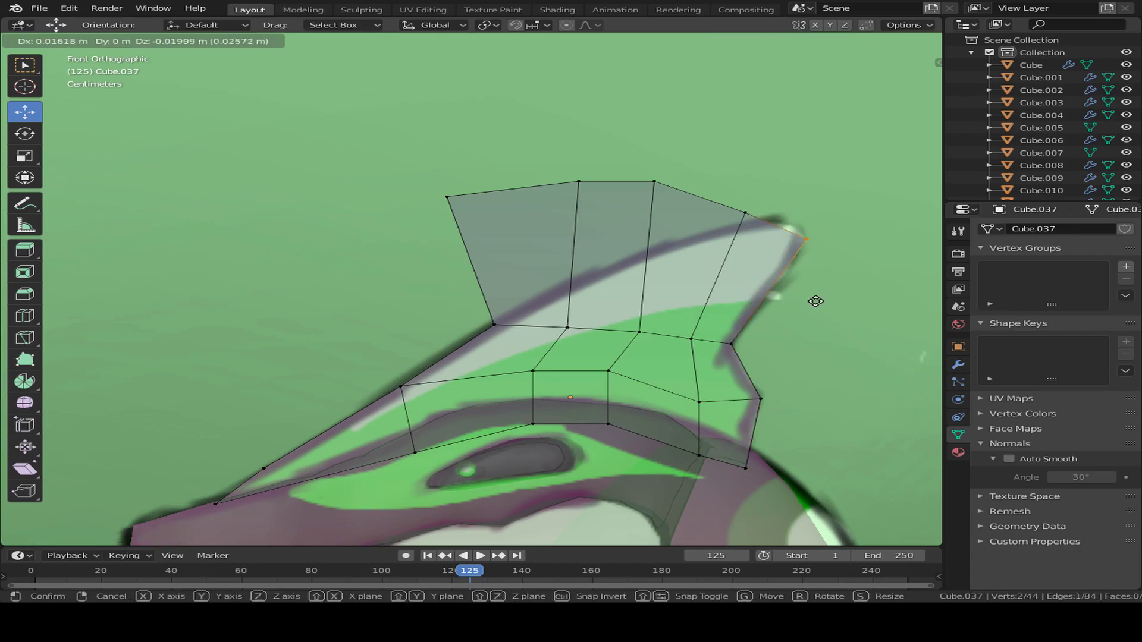
left_click(814, 304)
left_click(743, 211)
key("g")
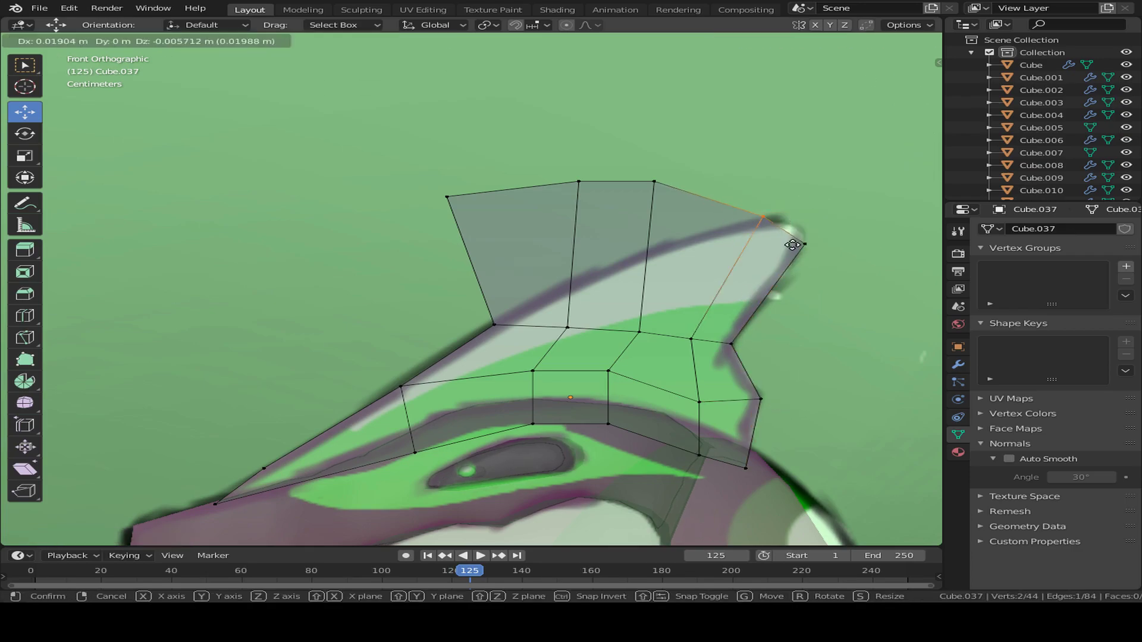
left_click(722, 210)
Bring the top row's three remaining front vertex pairs down onto the crest's outer outline.
left_click(654, 181)
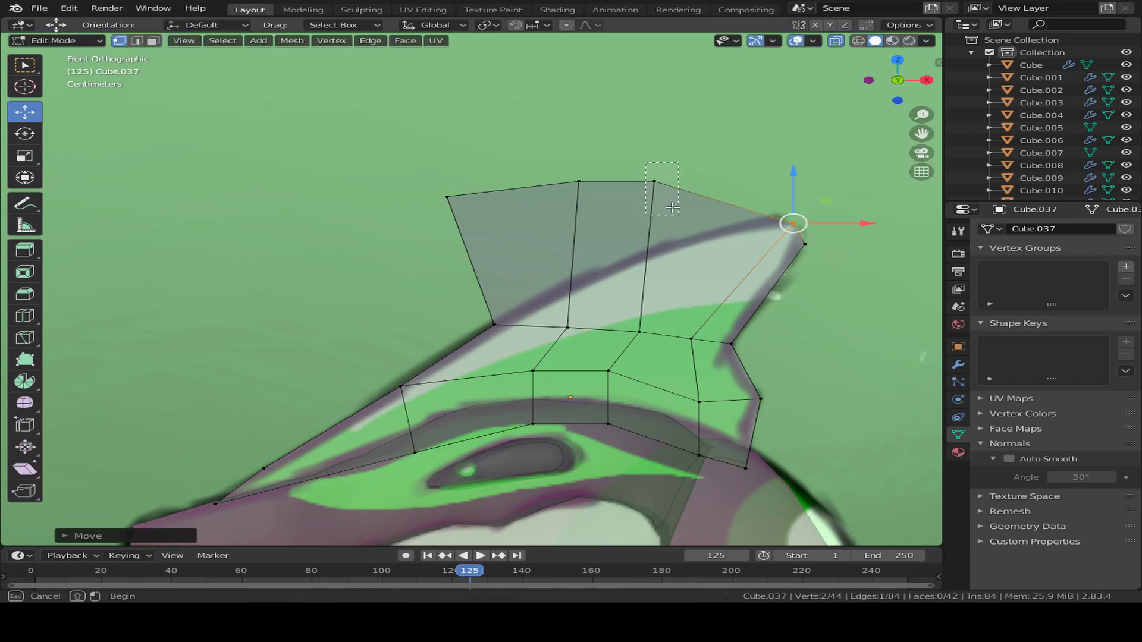
key("g")
left_click(733, 314)
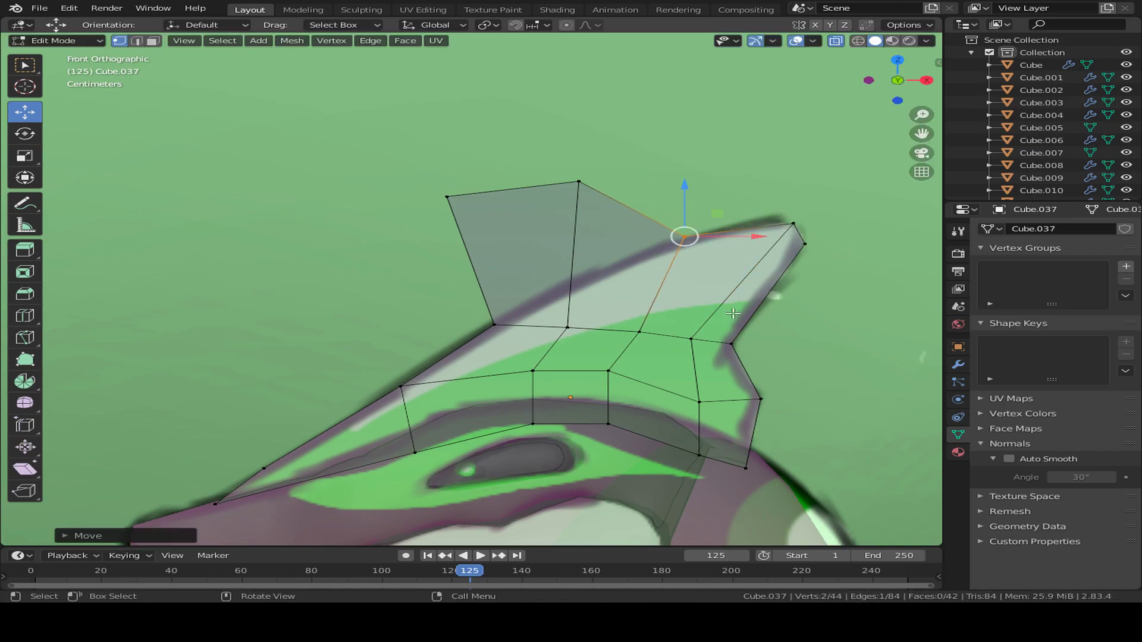
left_click(579, 181)
key("g")
left_click(634, 365)
left_click(446, 196)
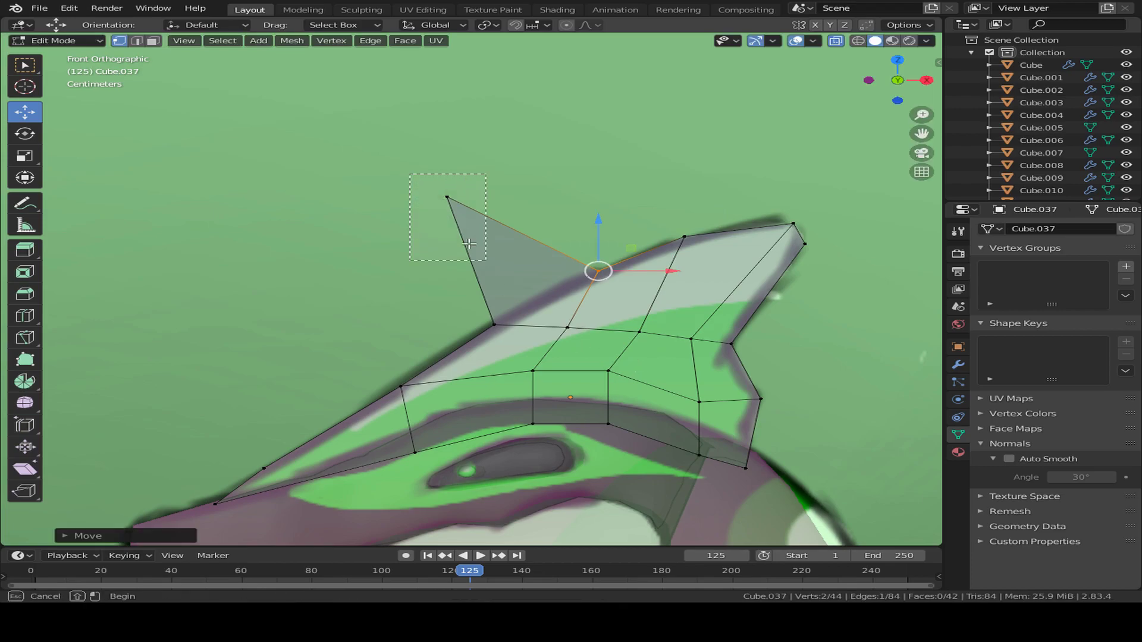
key("g")
left_click(598, 376)
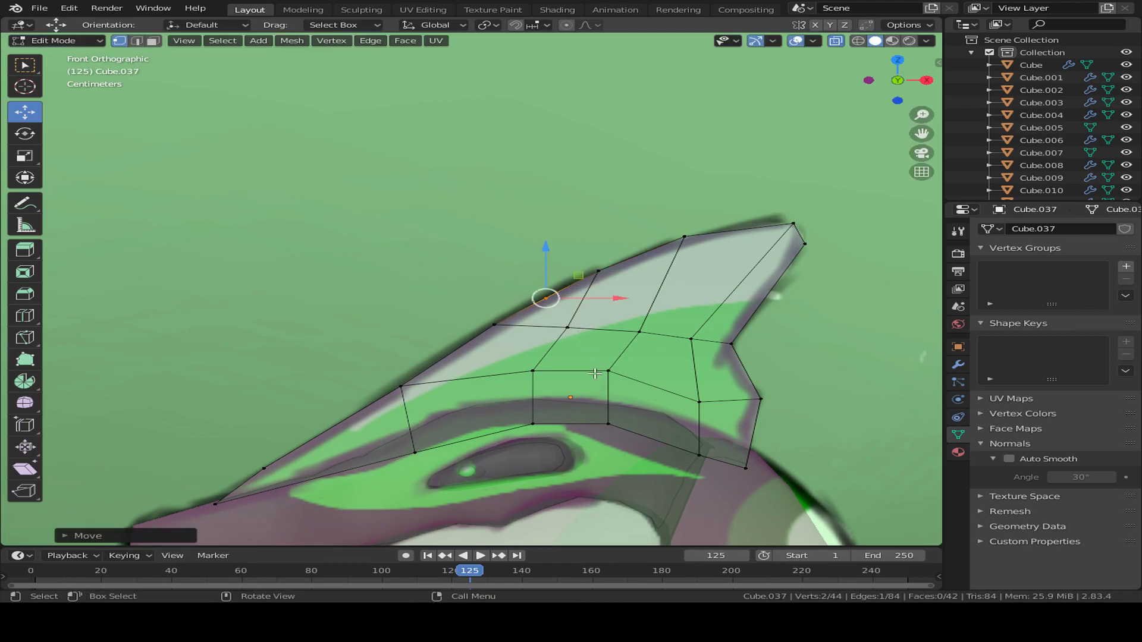
Add a loop cut across the crest just before the rear tip and move its top vertices onto the outline.
scroll(630, 351, "down", 4)
scroll(528, 263, "up", 2)
middle_click_drag(744, 304, 552, 357, "shift")
scroll(552, 357, "up", 3)
key("ctrl+r")
left_click(588, 274)
right_click(589, 272)
left_click_drag(599, 253, 632, 277)
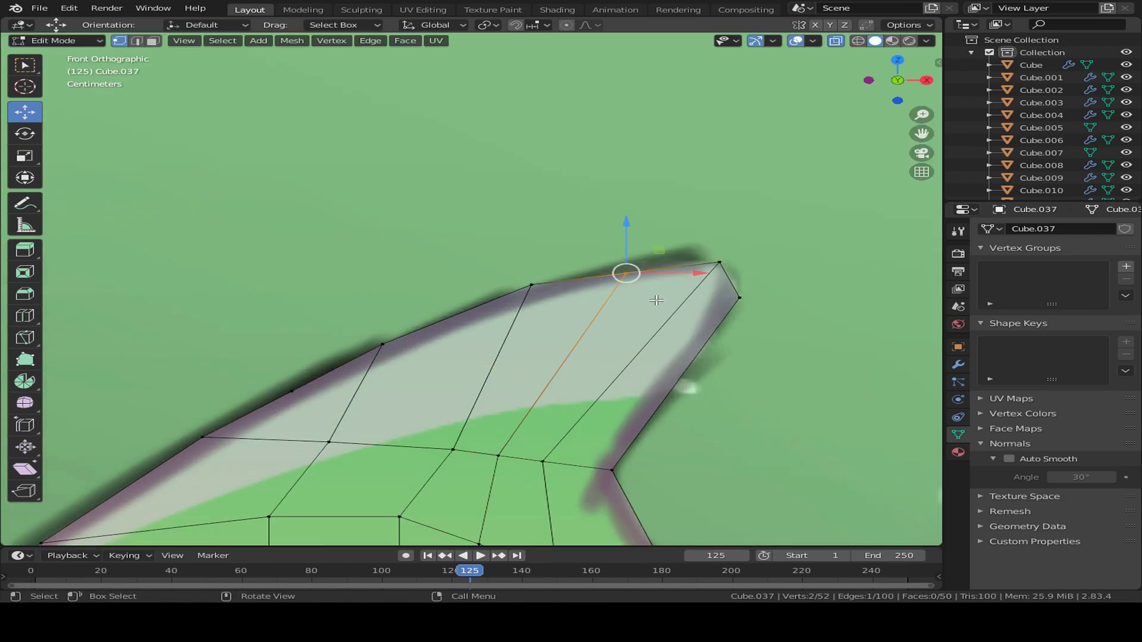
key("g")
left_click(698, 287)
scroll(535, 345, "down", 3)
middle_click_drag(414, 391, 608, 290, "shift")
scroll(484, 348, "down", 1)
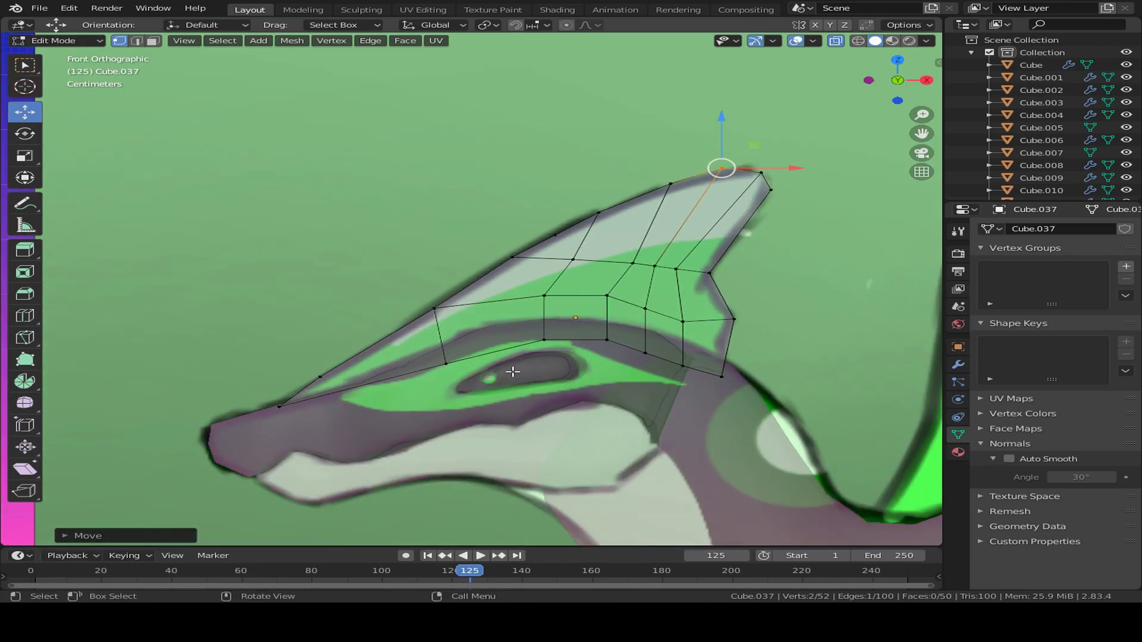
scroll(511, 383, "down", 3)
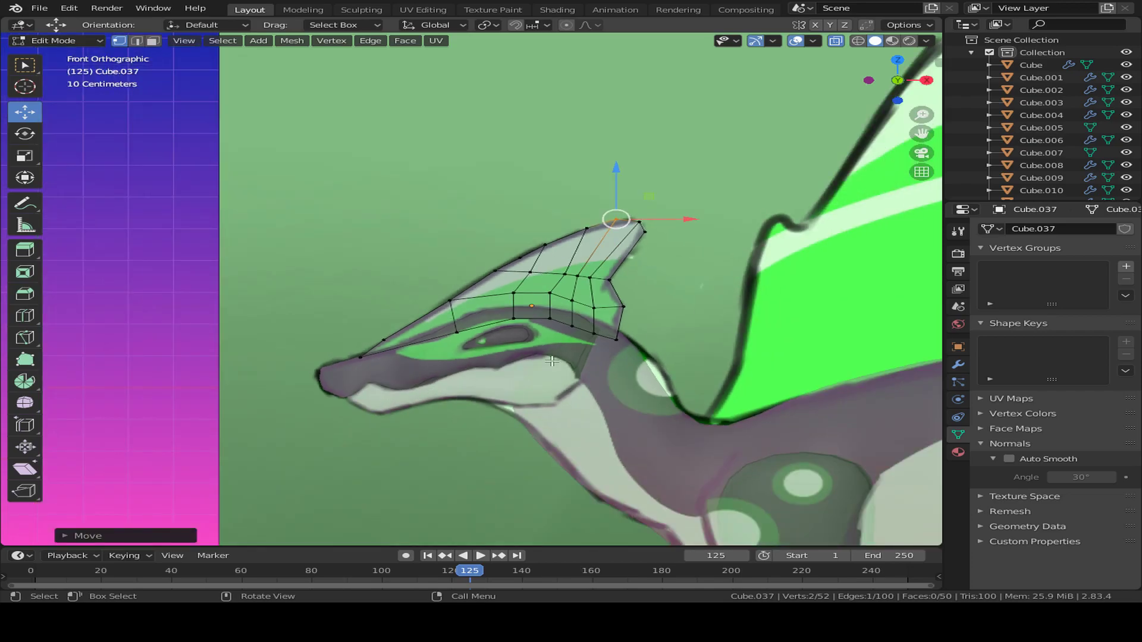
Leave Edit Mode and hide the reference image behind the dinosaur.
middle_click_drag(500, 257, 437, 406)
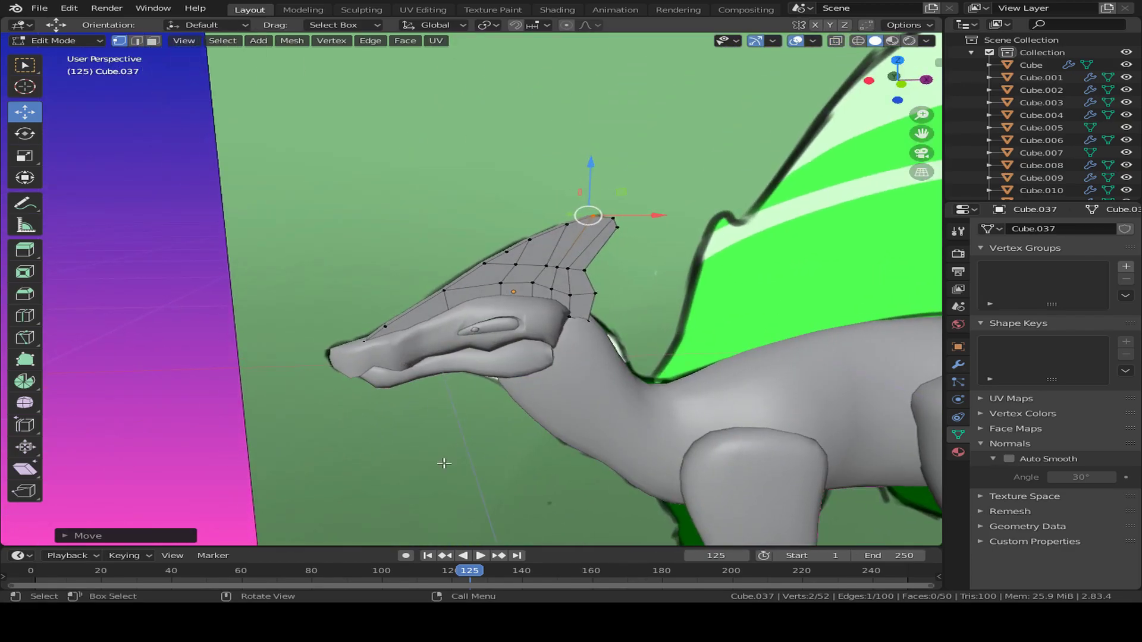
key("Tab")
left_click(429, 466)
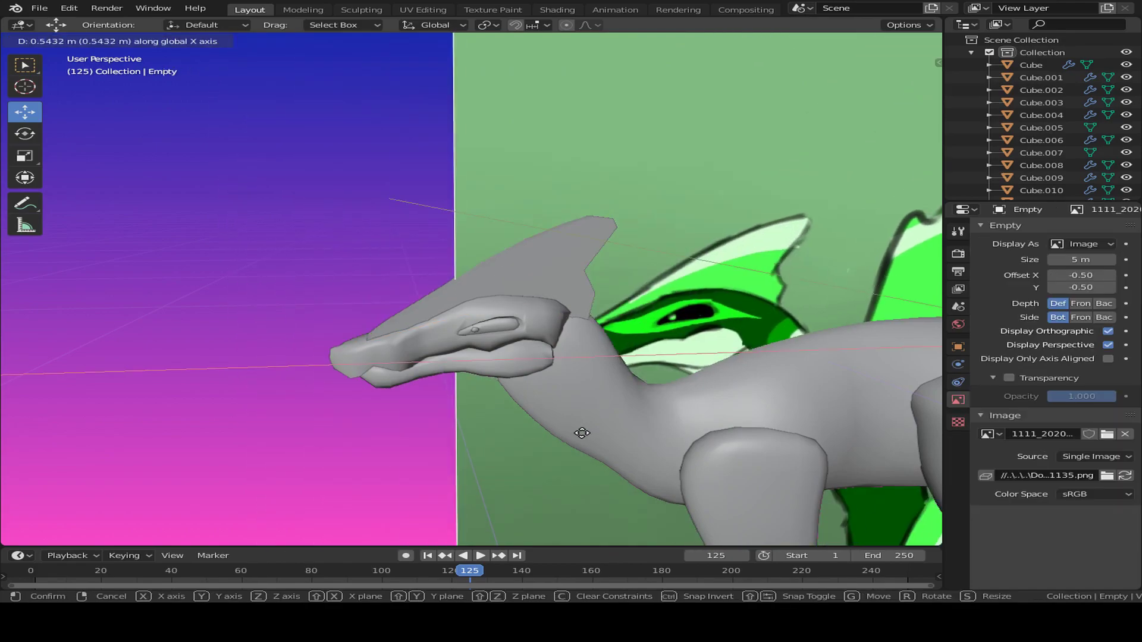
key("h")
middle_click_drag(429, 439, 718, 449)
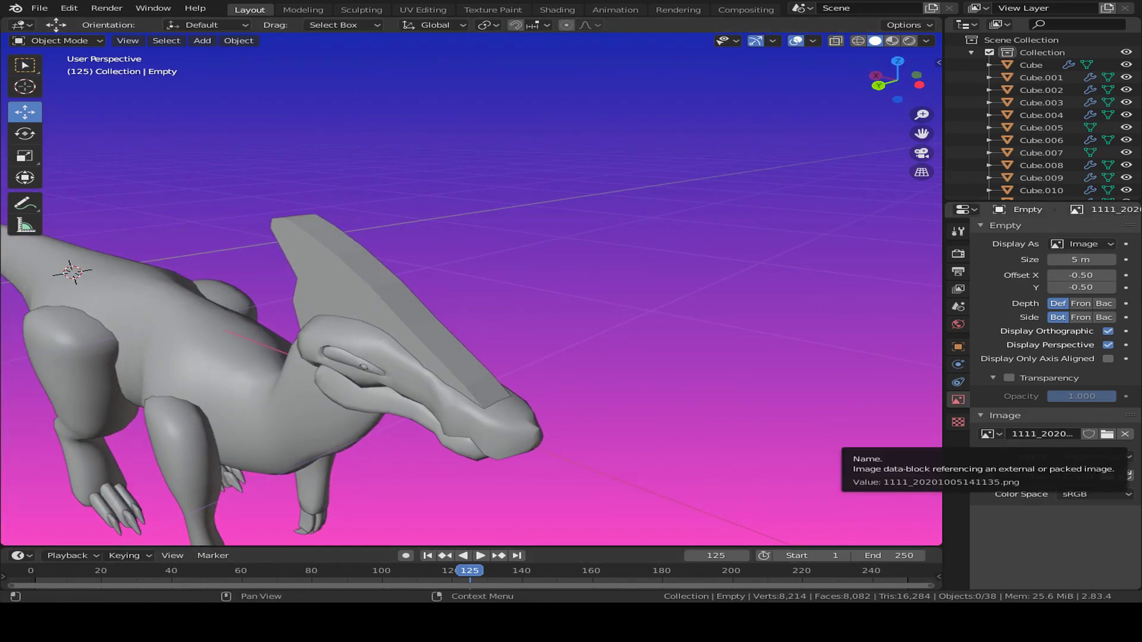
Scale the whole crest mesh along Y to about 0.21 so it becomes a thin fin.
left_click(403, 304)
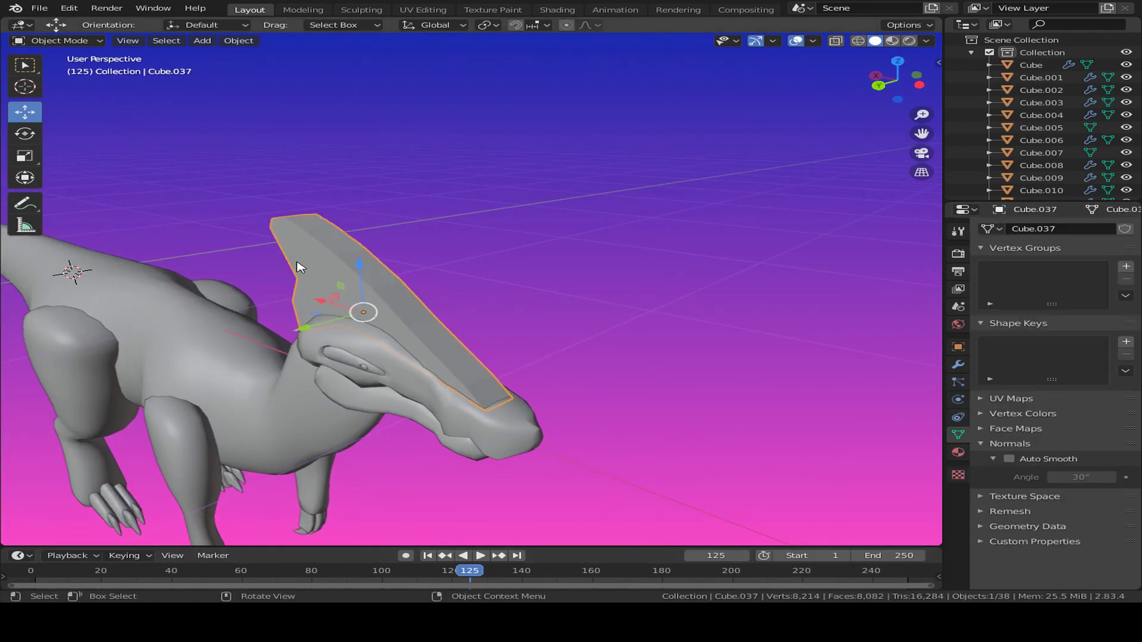
key("Tab")
middle_click_drag(601, 345, 391, 351)
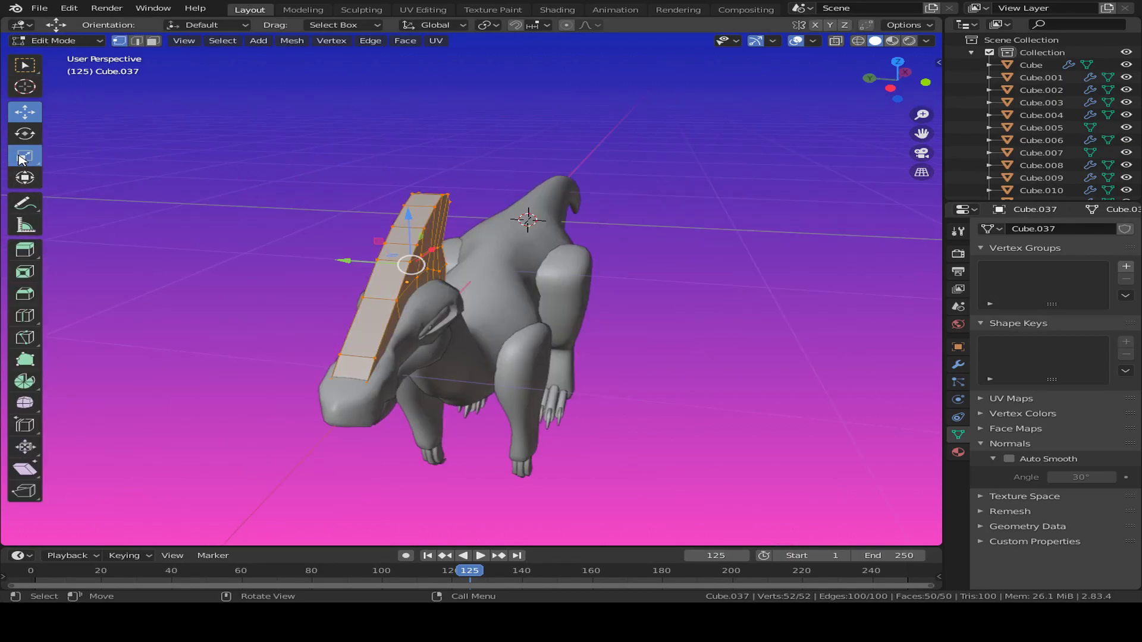
left_click(23, 156)
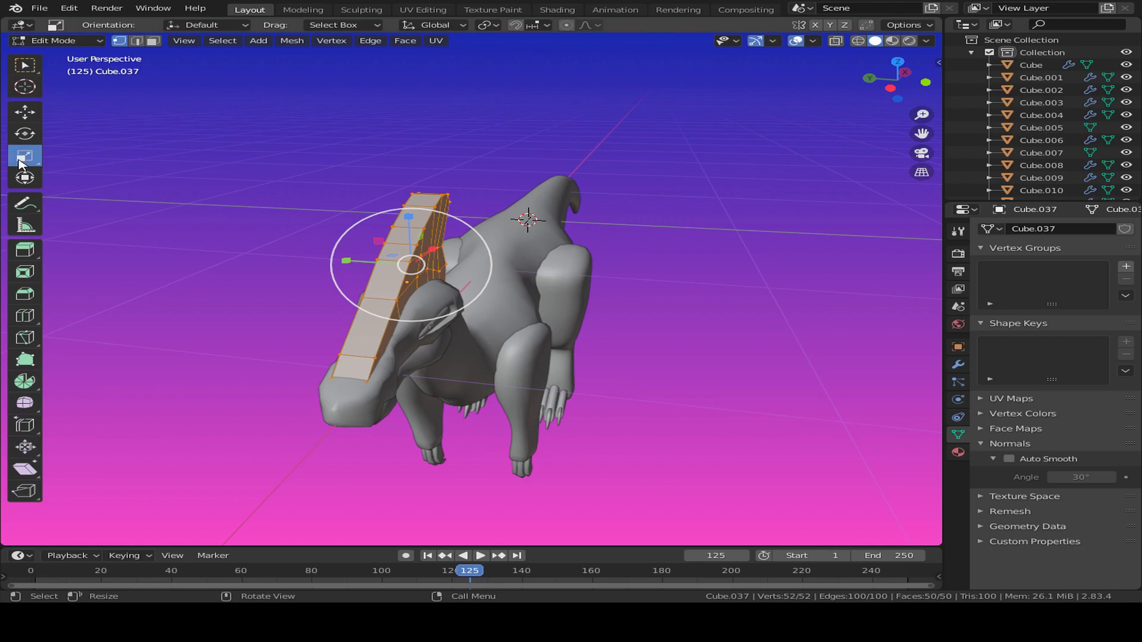
key("s")
key("y")
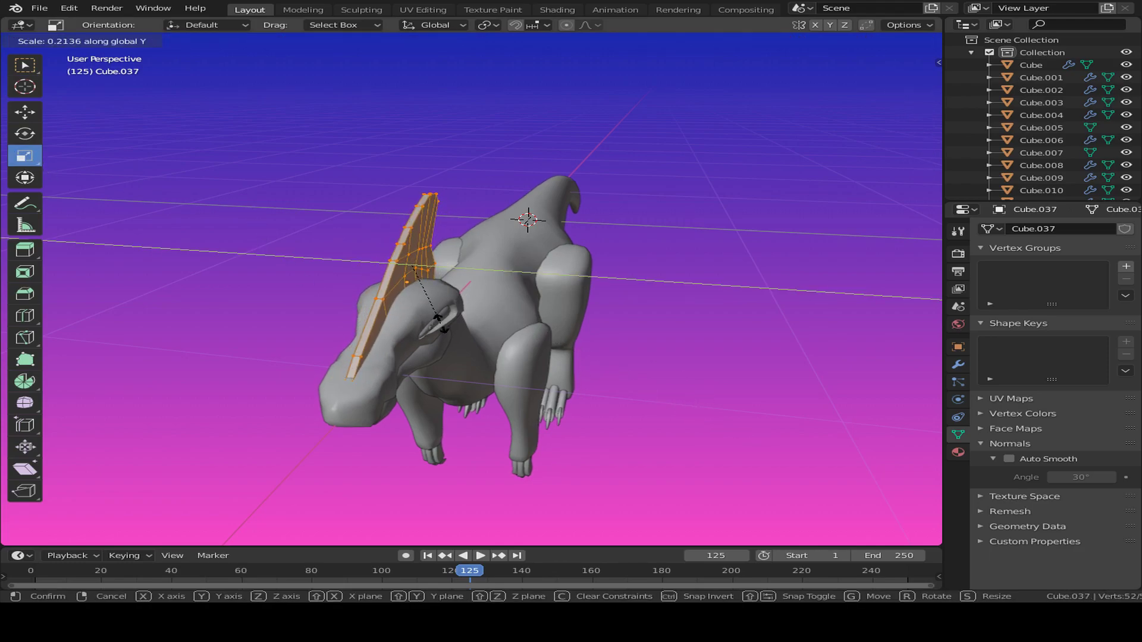
left_click(440, 319)
Thicken the crest slightly by scaling it along Y to about 1.15.
middle_click_drag(583, 333, 560, 346)
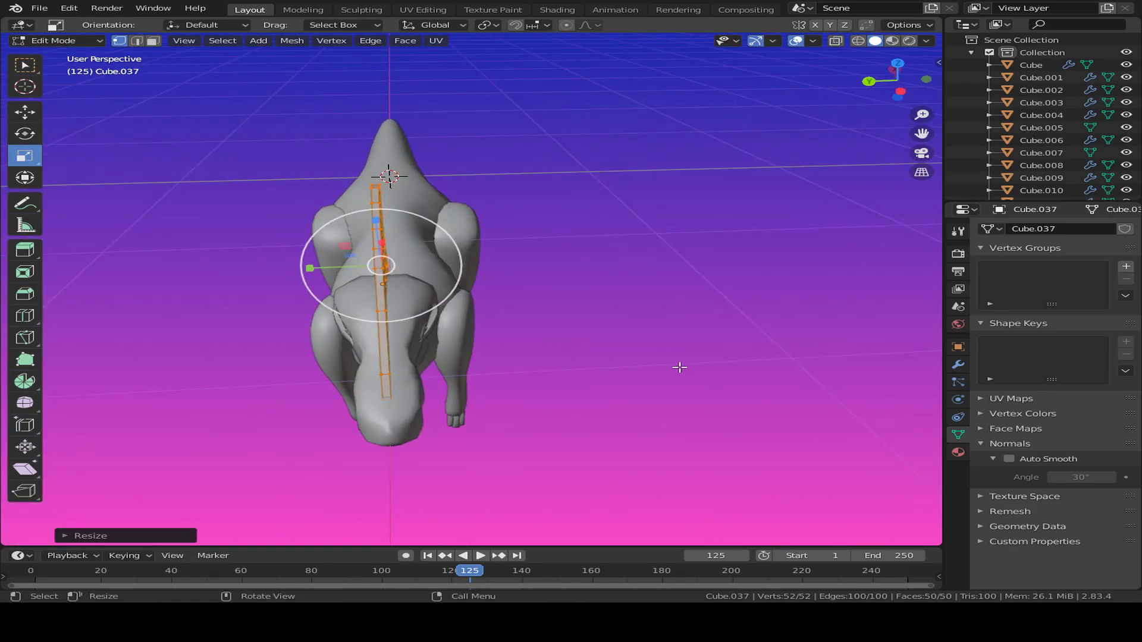
middle_click_drag(679, 365, 612, 395)
key("s")
key("y")
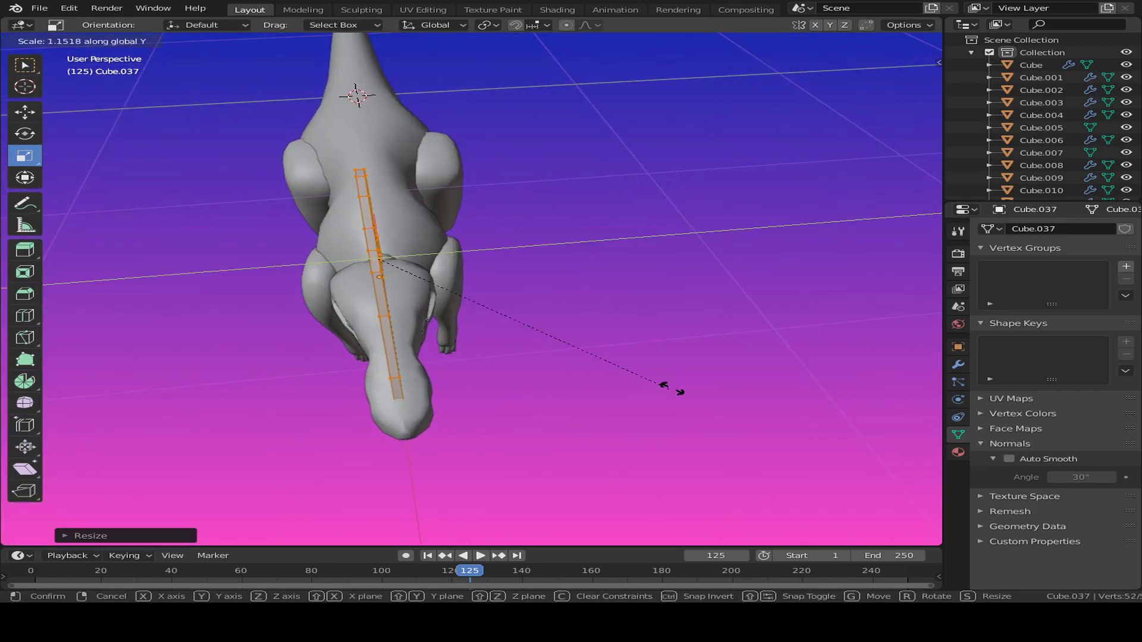
left_click(664, 394)
Add a centred lengthwise loop cut along the crest's thin edge and bring up its modifier settings.
middle_click_drag(712, 400, 575, 369)
left_click(504, 479)
middle_click_drag(572, 441, 529, 362)
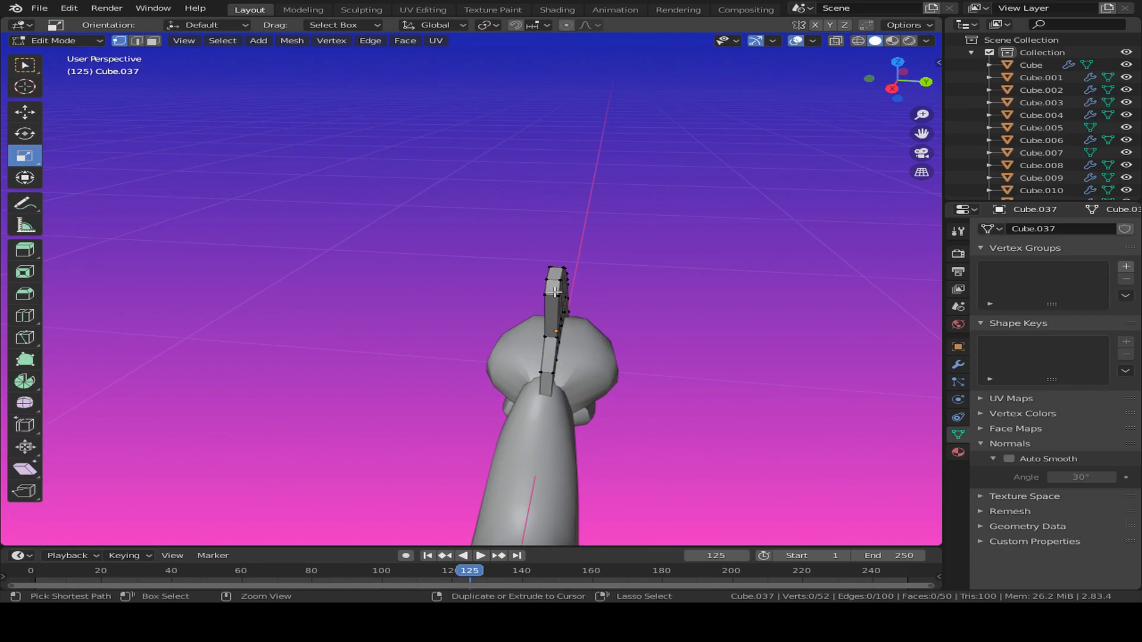
key("ctrl+r")
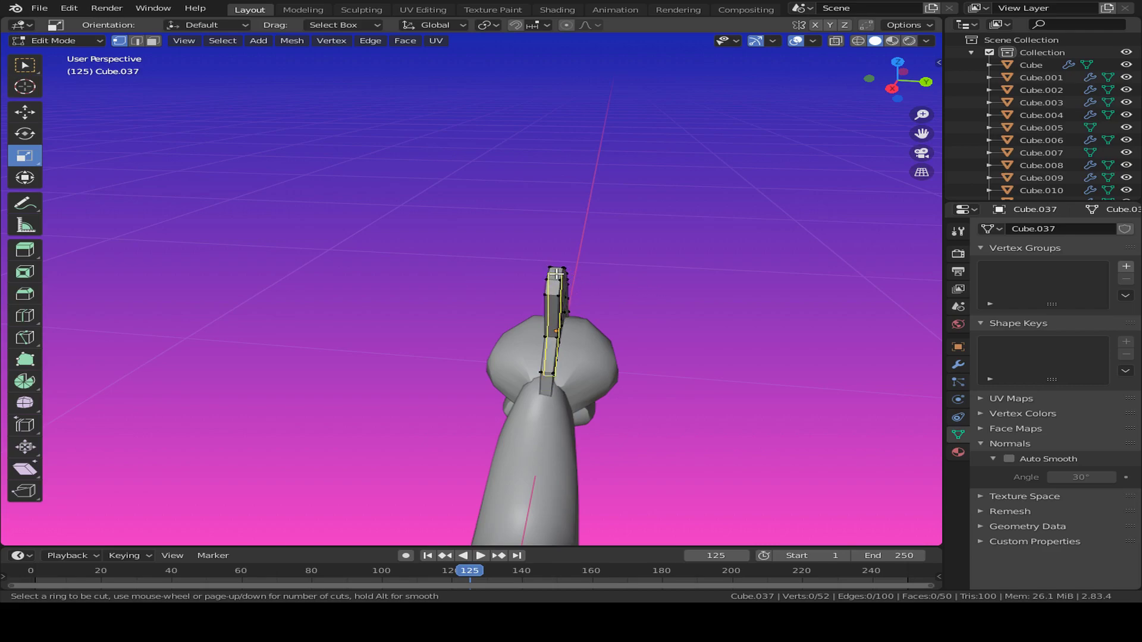
left_click(557, 273)
right_click(556, 274)
middle_click_drag(559, 278, 433, 277)
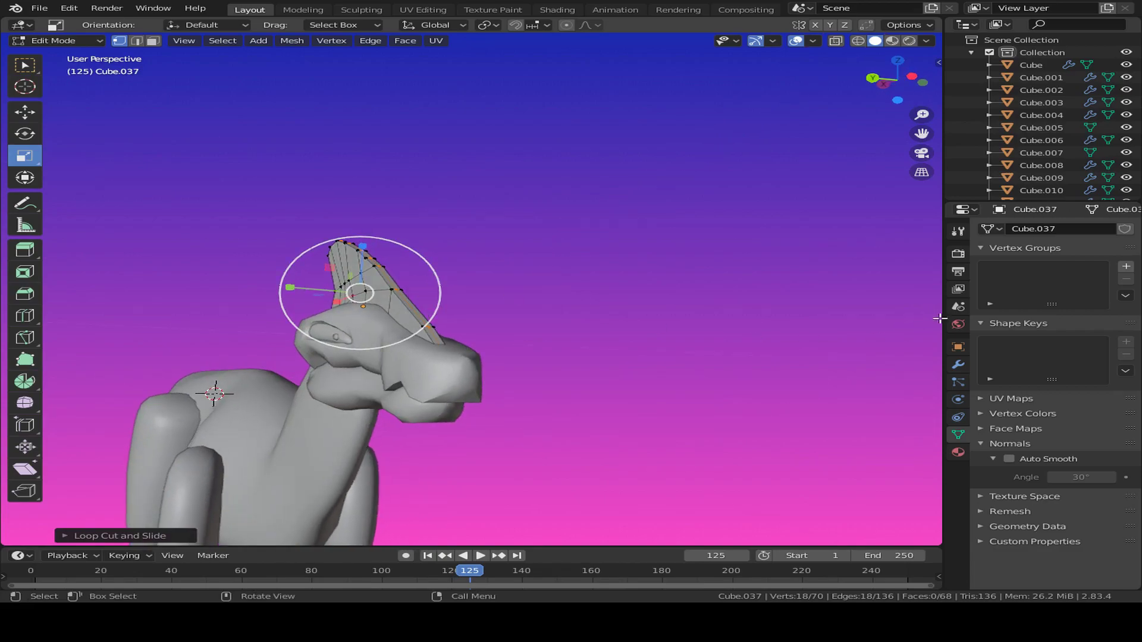
left_click(958, 364)
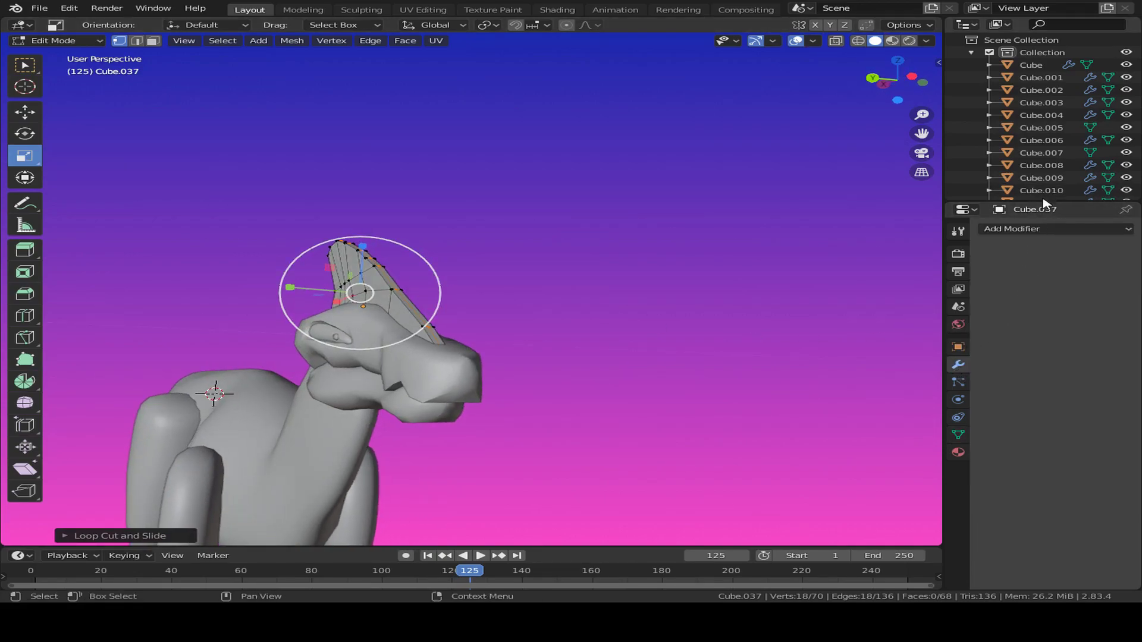
Try smoothing all of the crest's vertices with Smooth Vertices and check the shape outside Edit Mode.
middle_click_drag(818, 293, 645, 282)
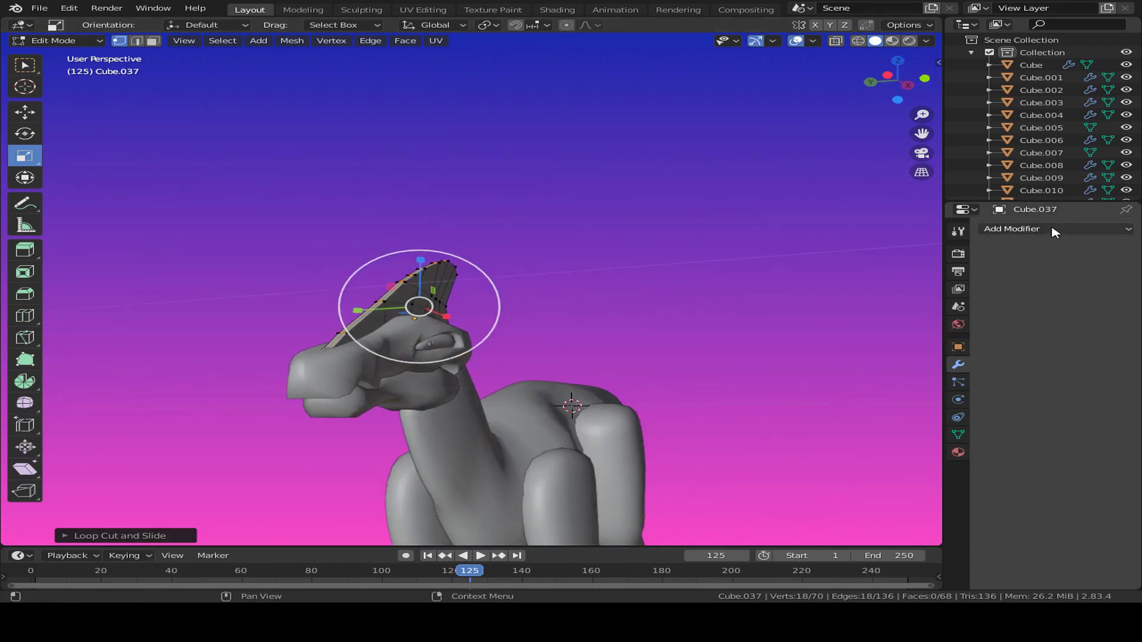
right_click(541, 366)
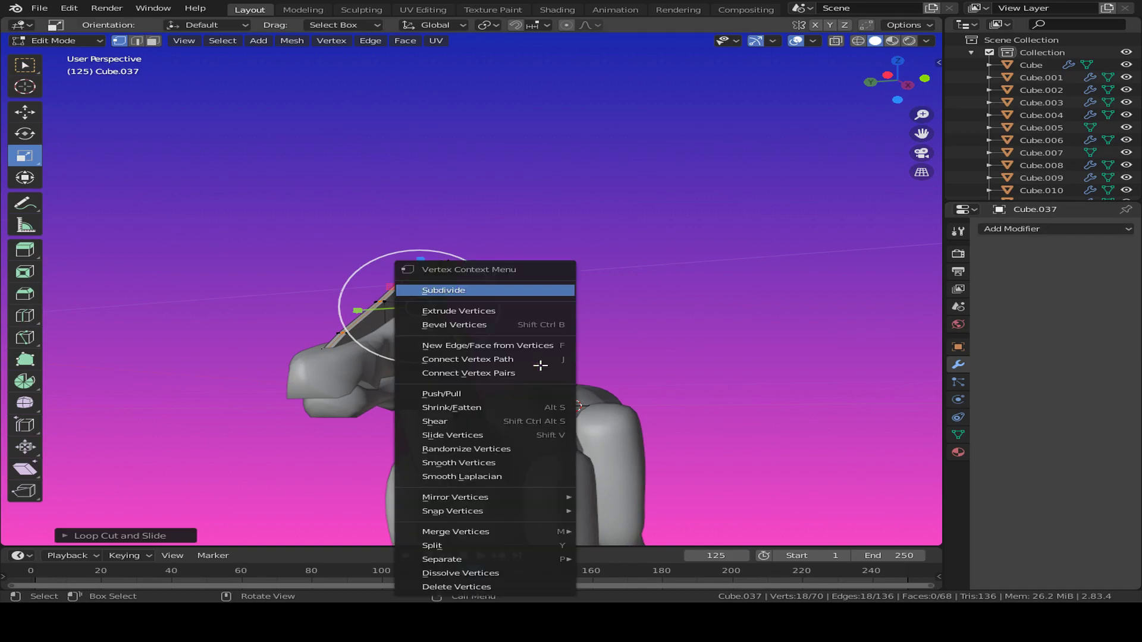
left_click(564, 404)
right_click(598, 373)
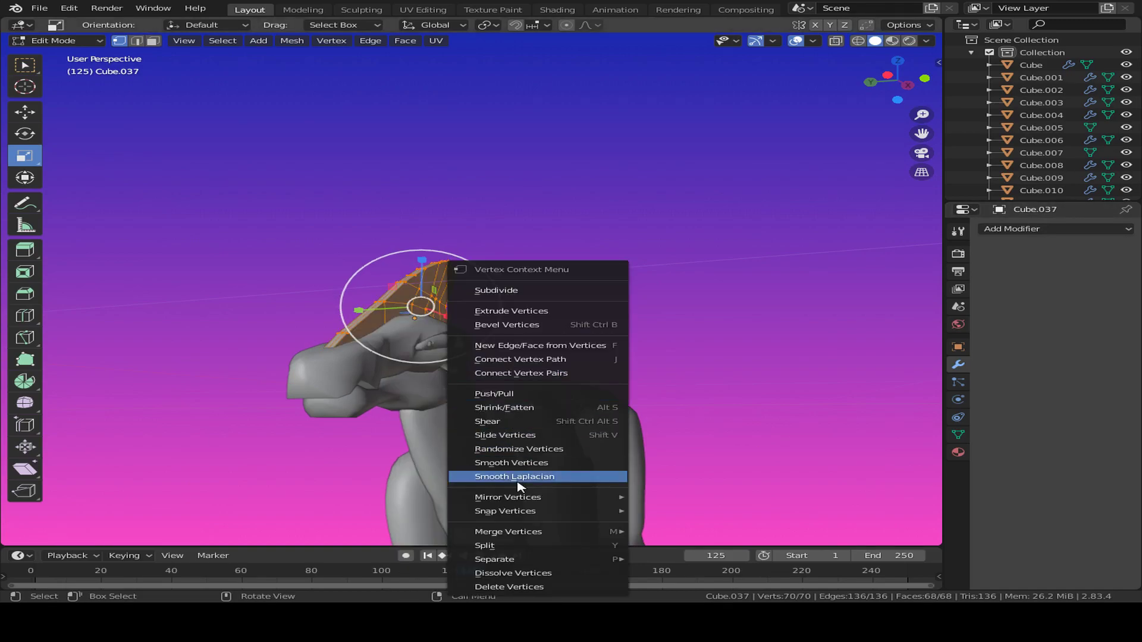
left_click(594, 479)
middle_click_drag(674, 372, 453, 416)
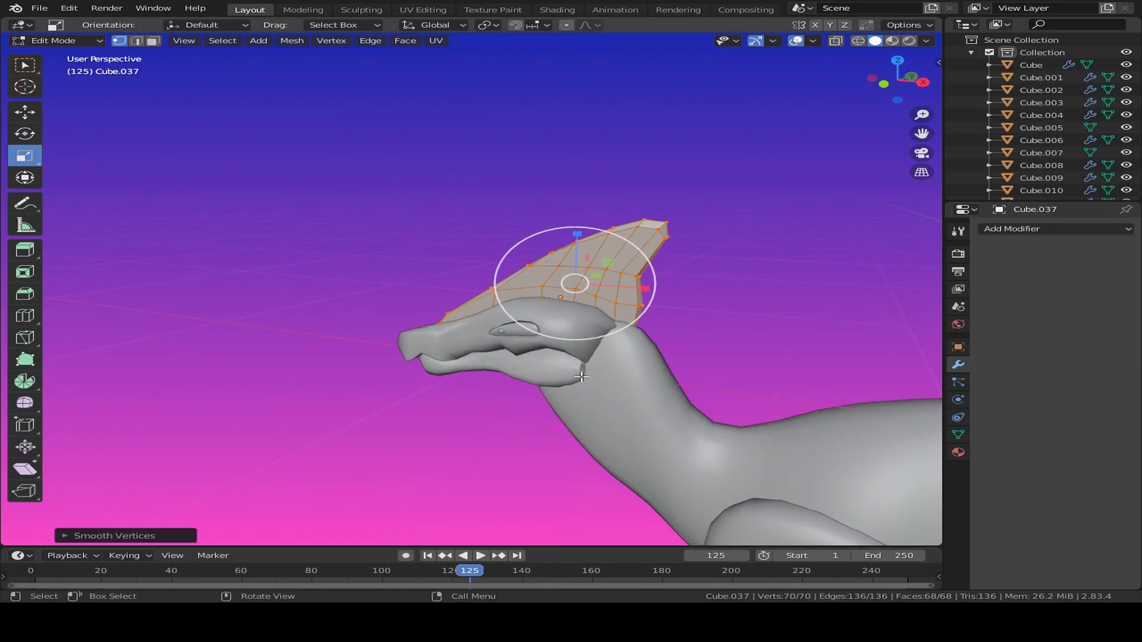
key("Tab")
middle_click_drag(724, 359, 777, 381)
key("Tab")
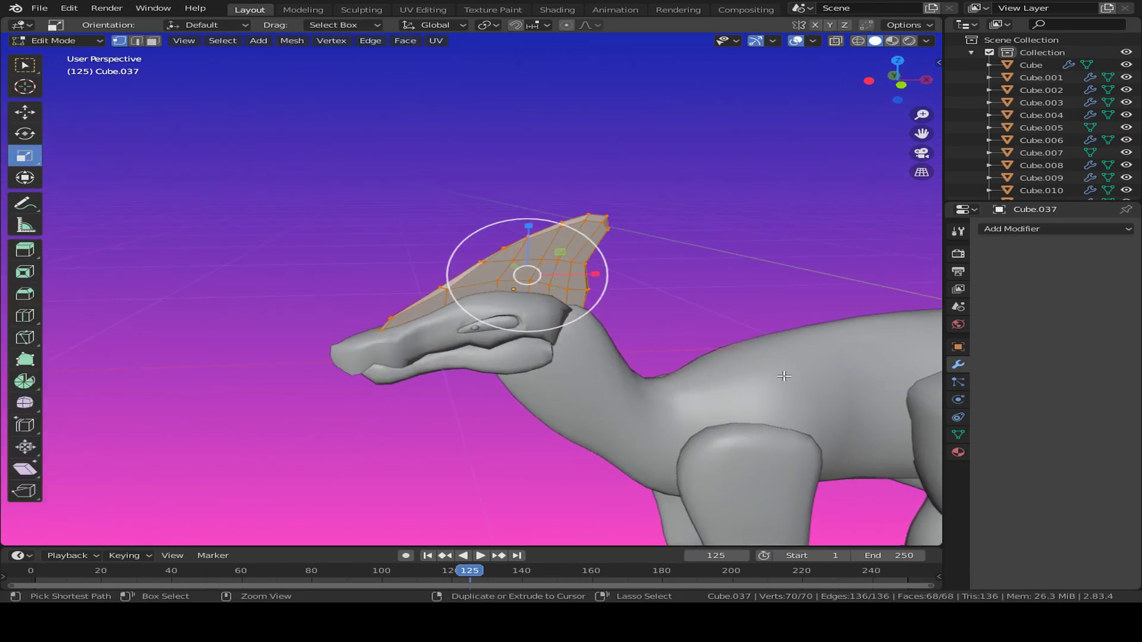
Add a Subdivision Surface modifier to the crest and inspect it from the other side.
left_click(1011, 228)
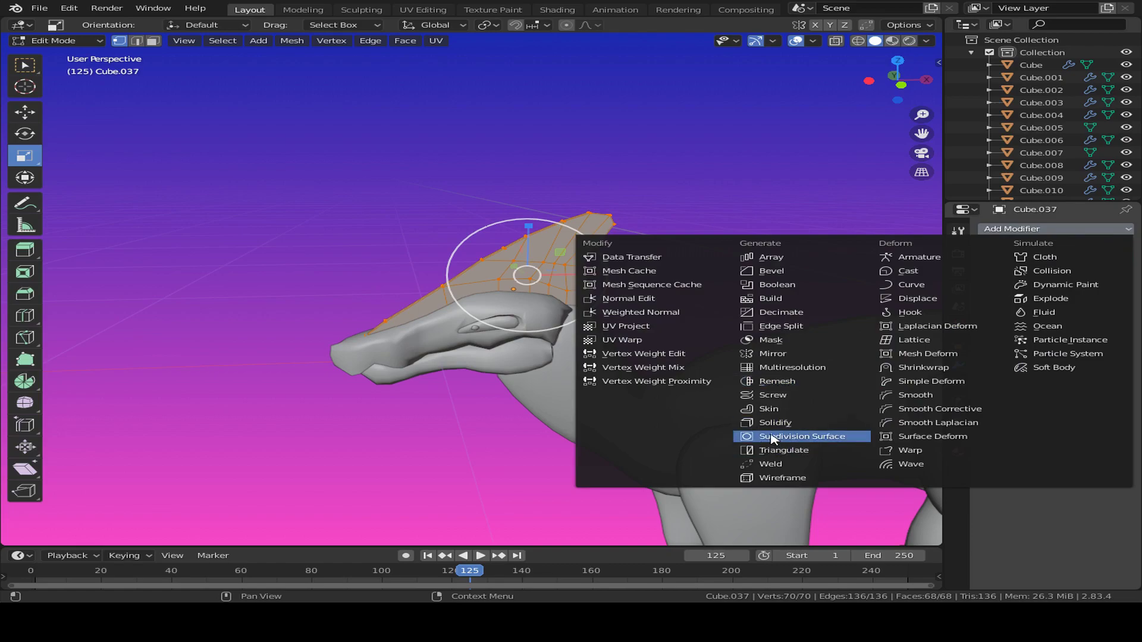
left_click(747, 434)
middle_click_drag(439, 377, 785, 355)
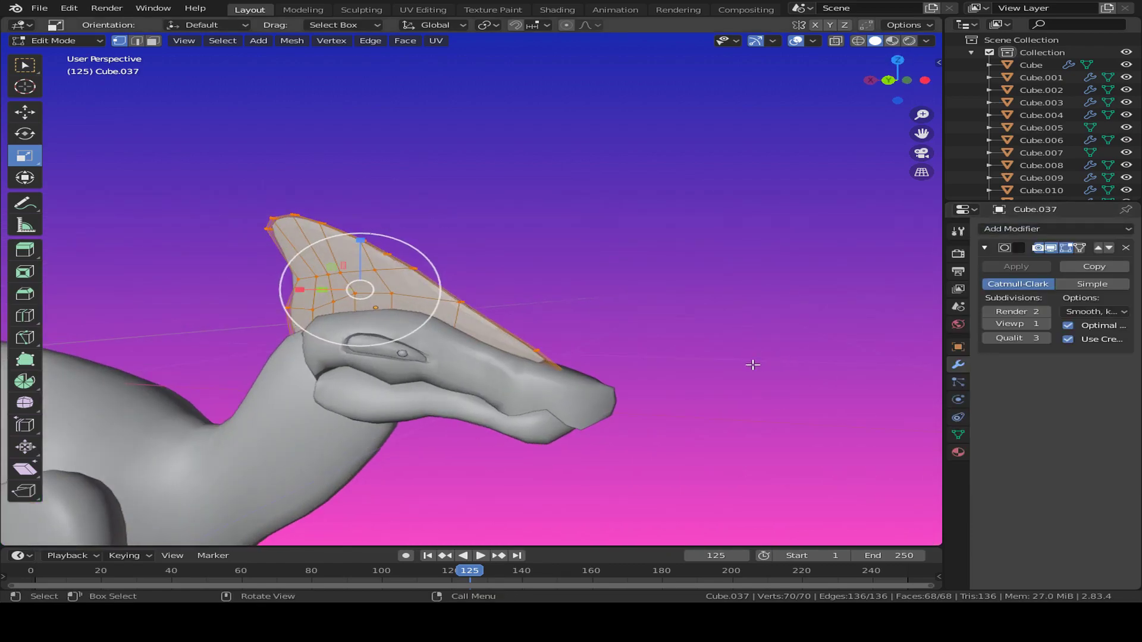
Show the hidden reference drawing and move the crest's rear notch vertices inward to match its outline.
key("Tab")
middle_click_drag(617, 339, 478, 301)
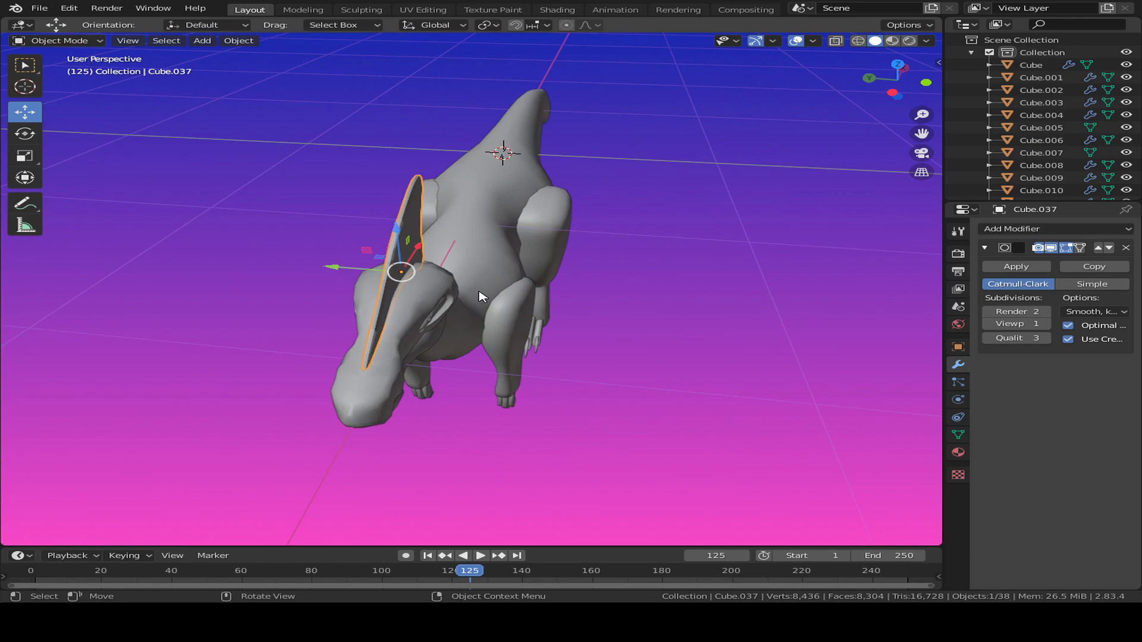
key("KP_1")
key("alt+h")
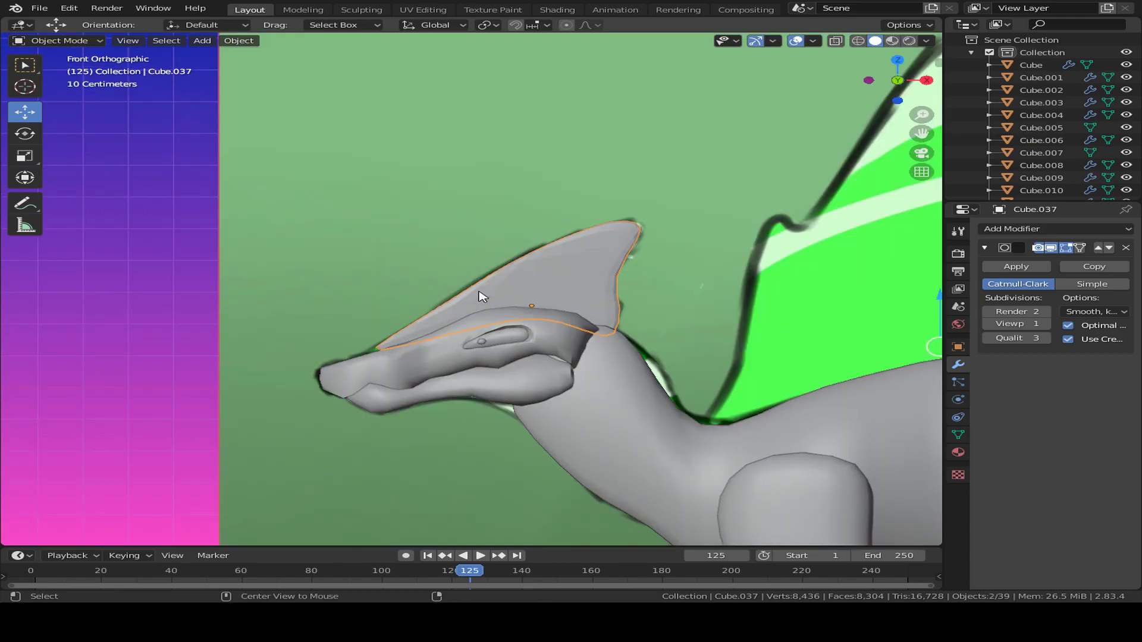
scroll(471, 253, "up", 3)
key("Tab")
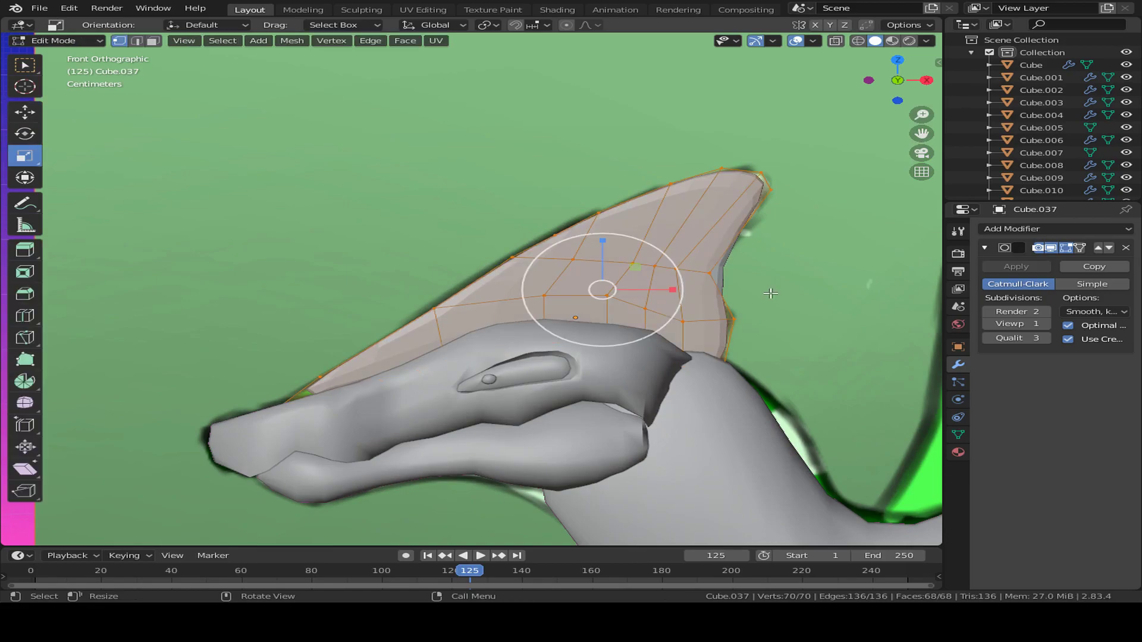
scroll(470, 252, "up", 2)
left_click_drag(795, 250, 887, 281)
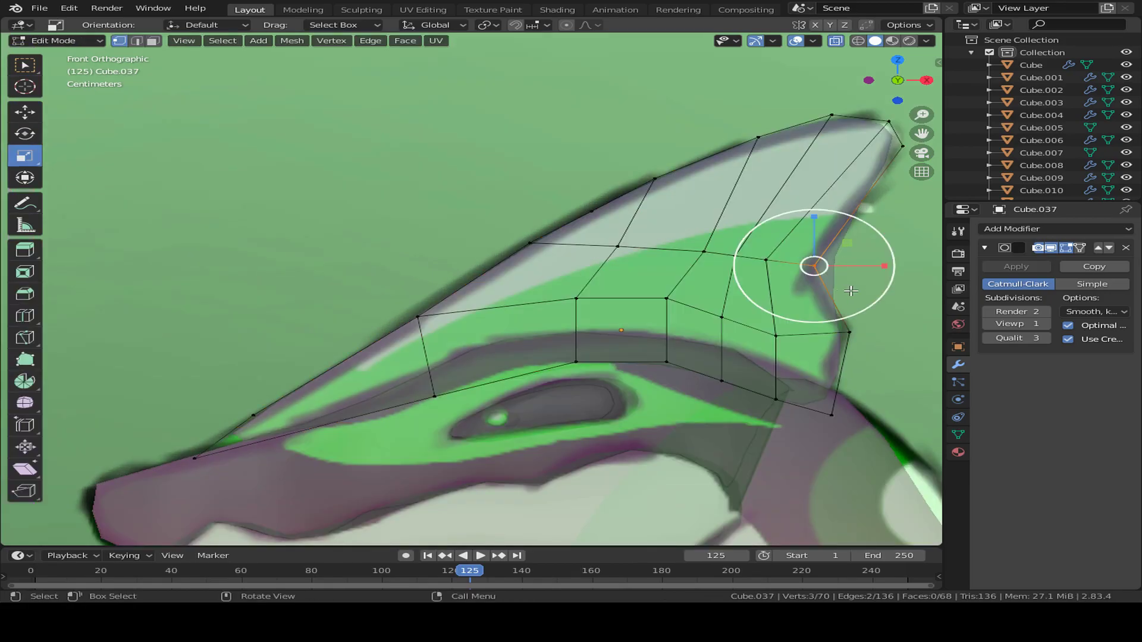
key("g")
left_click(870, 281)
Shape the crest's lower rear bulge to the reference by moving its vertices and adding a loop cut just above them.
left_click_drag(875, 325, 826, 344)
key("g")
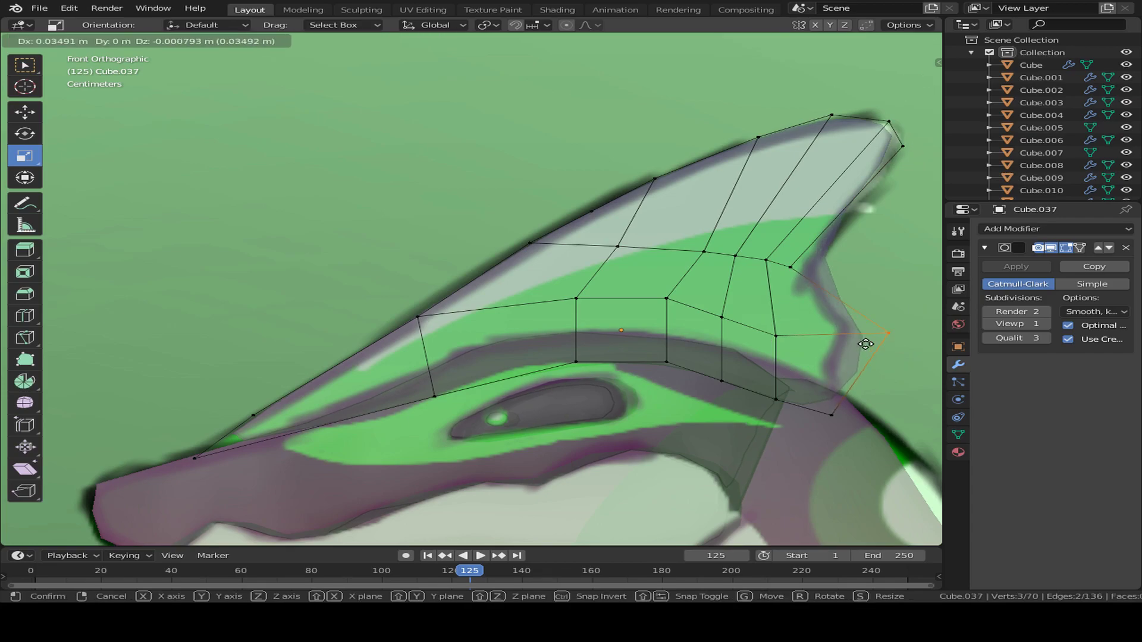
left_click(863, 343)
key("ctrl+r")
left_click(815, 295)
left_click(827, 302)
left_click(889, 359)
key("g")
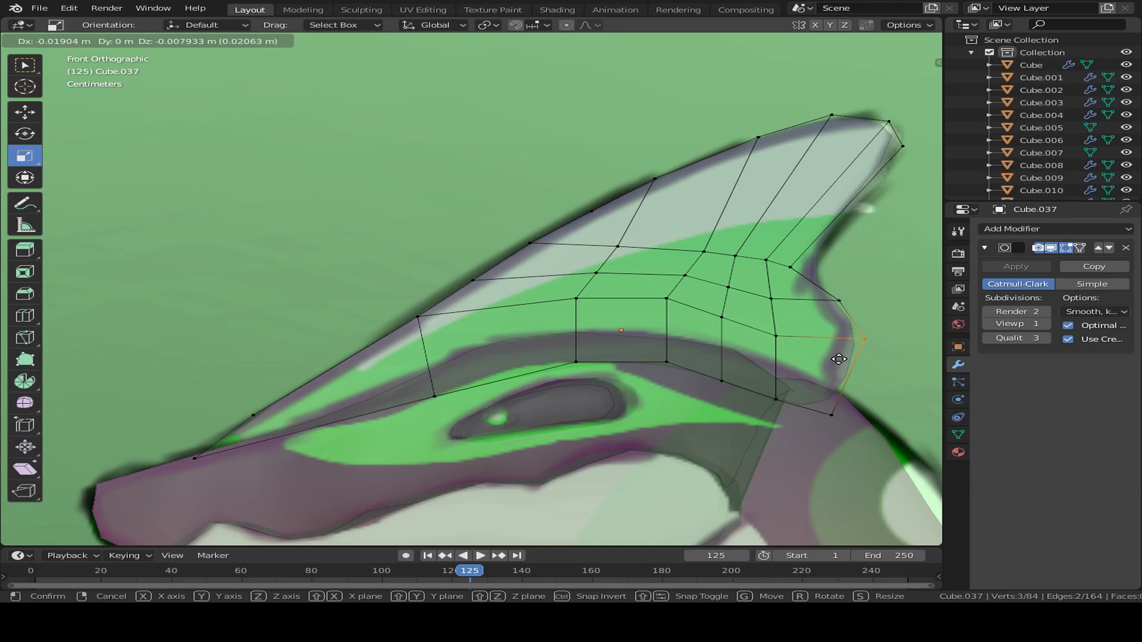
left_click(840, 360)
Move the crest's upper tip vertices slightly outward to the reference outline and inspect the shape from several angles.
scroll(816, 189, "down", 1)
left_click_drag(805, 138, 839, 163)
key("g")
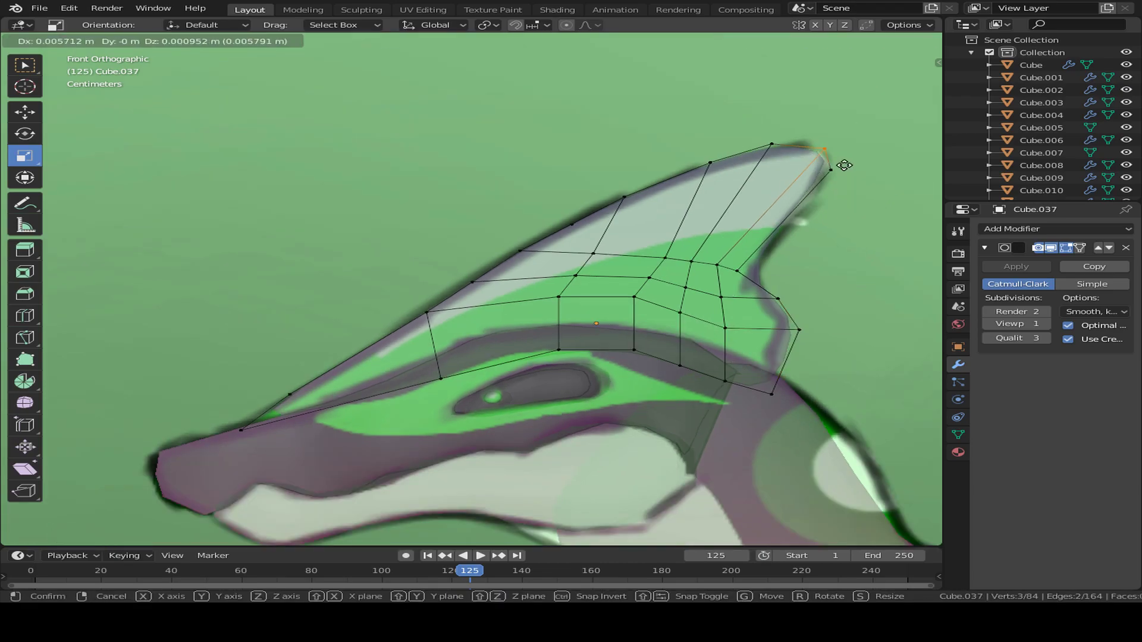
left_click(846, 163)
key("alt+z")
middle_click_drag(612, 344, 298, 418)
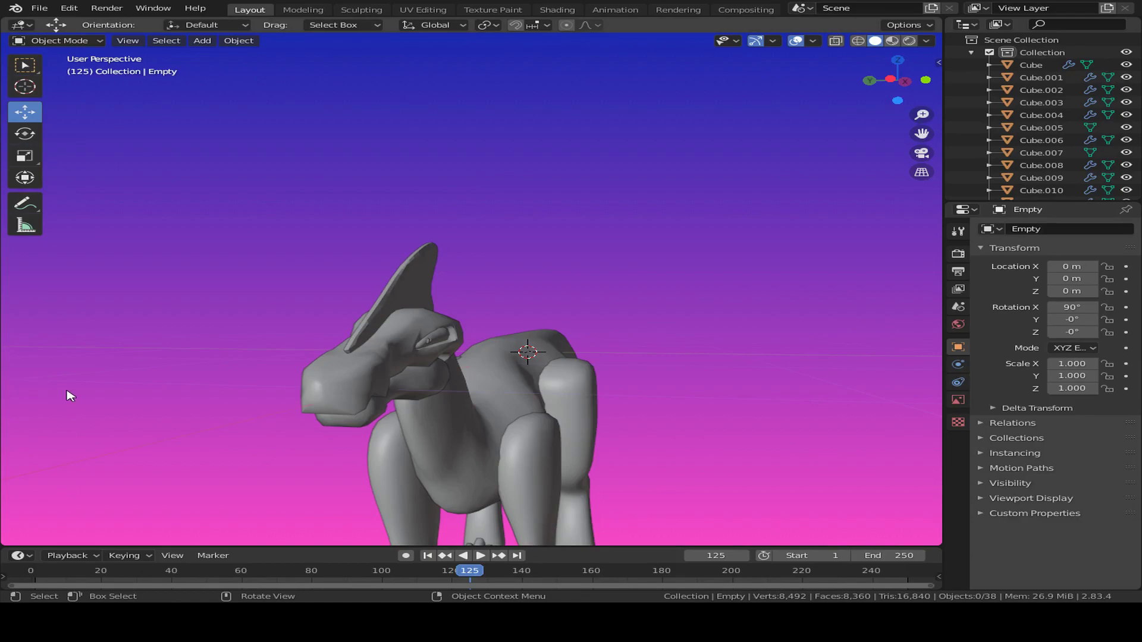
middle_click_drag(767, 427, 515, 421)
scroll(517, 421, "up", 3)
middle_click_drag(490, 324, 665, 409)
In front view, move the crest's front end vertices down and forward into the snout.
key("KP_1")
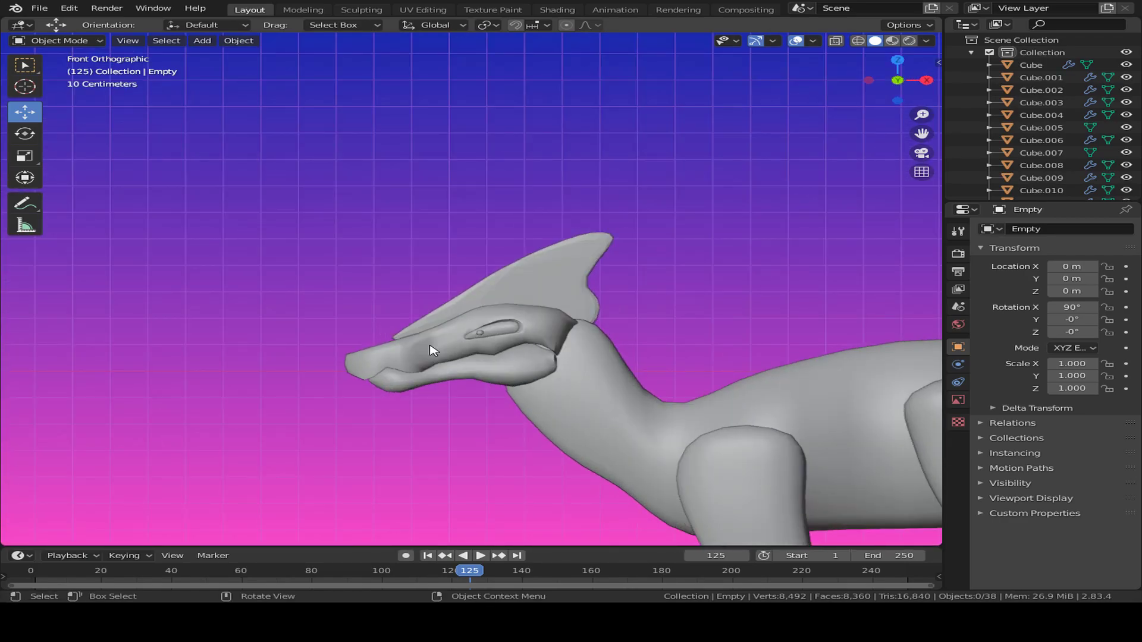
scroll(518, 350, "up", 2)
left_click(517, 280)
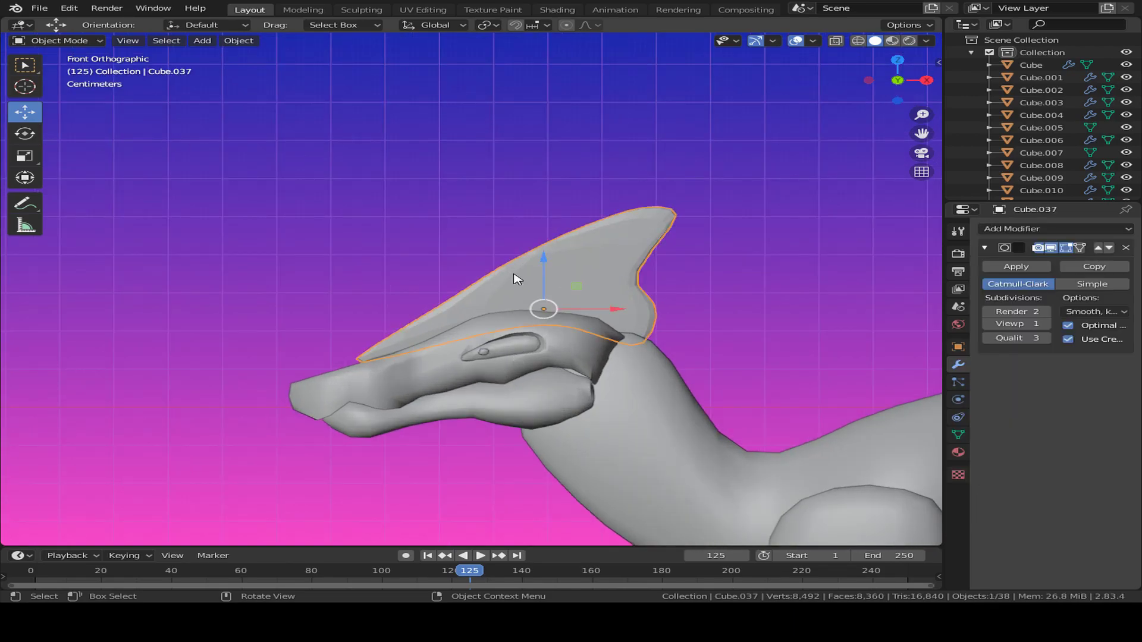
key("Tab")
key("alt+z")
left_click_drag(301, 342, 360, 415)
key("g")
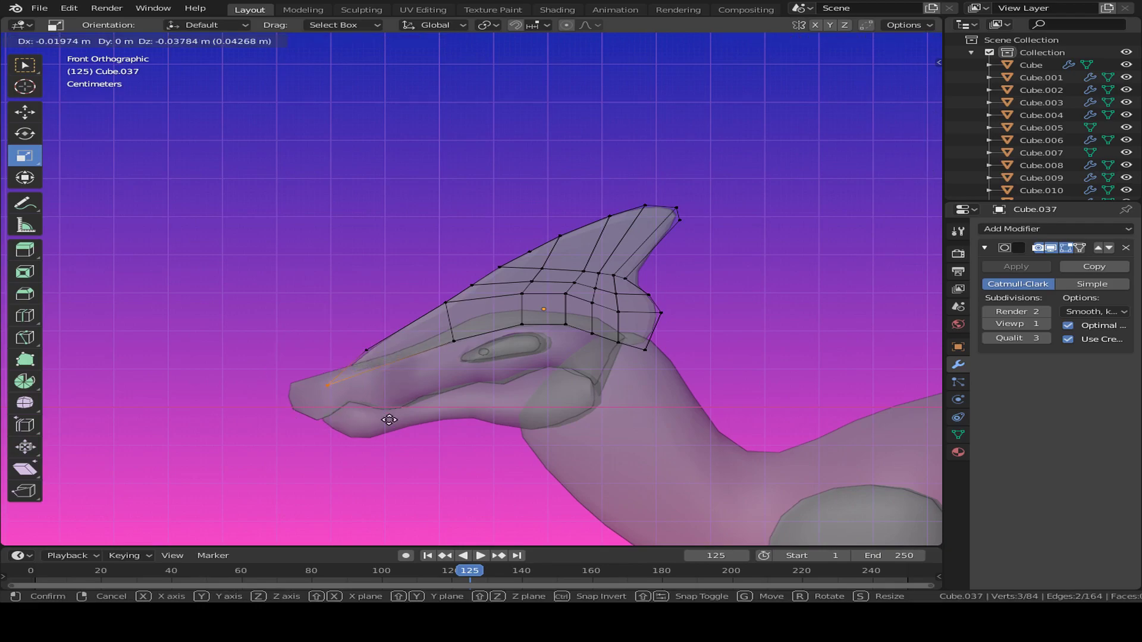
left_click(375, 419)
key("q")
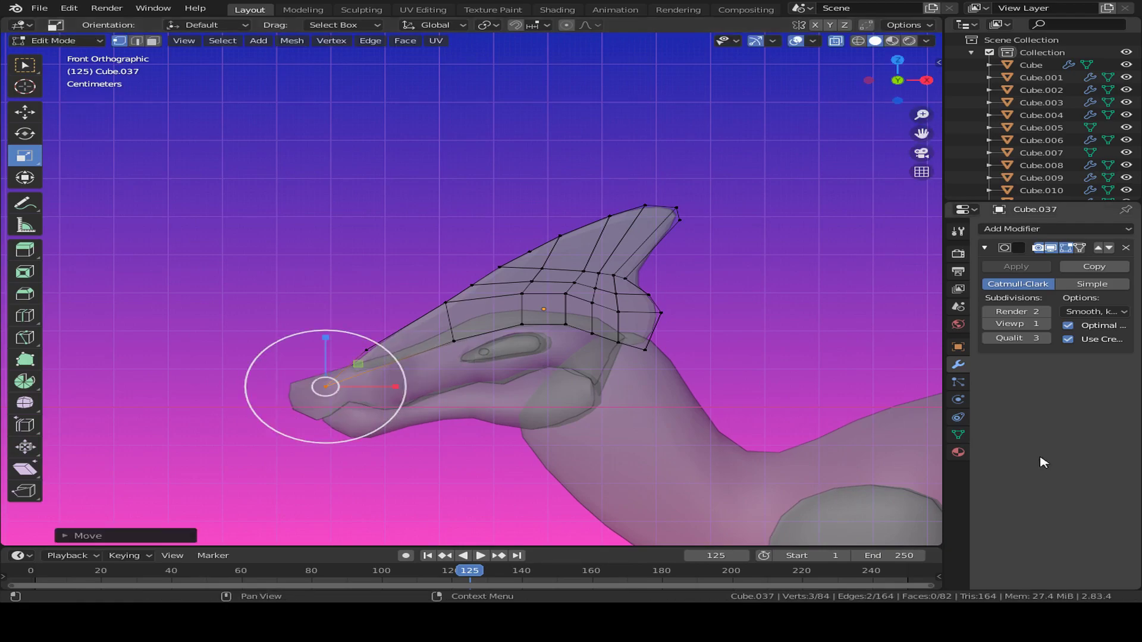
Inspect the crest outside Edit Mode from several angles and compare it with the unhidden reference drawing.
key("Tab")
middle_click_drag(410, 356, 620, 396)
key("alt+z")
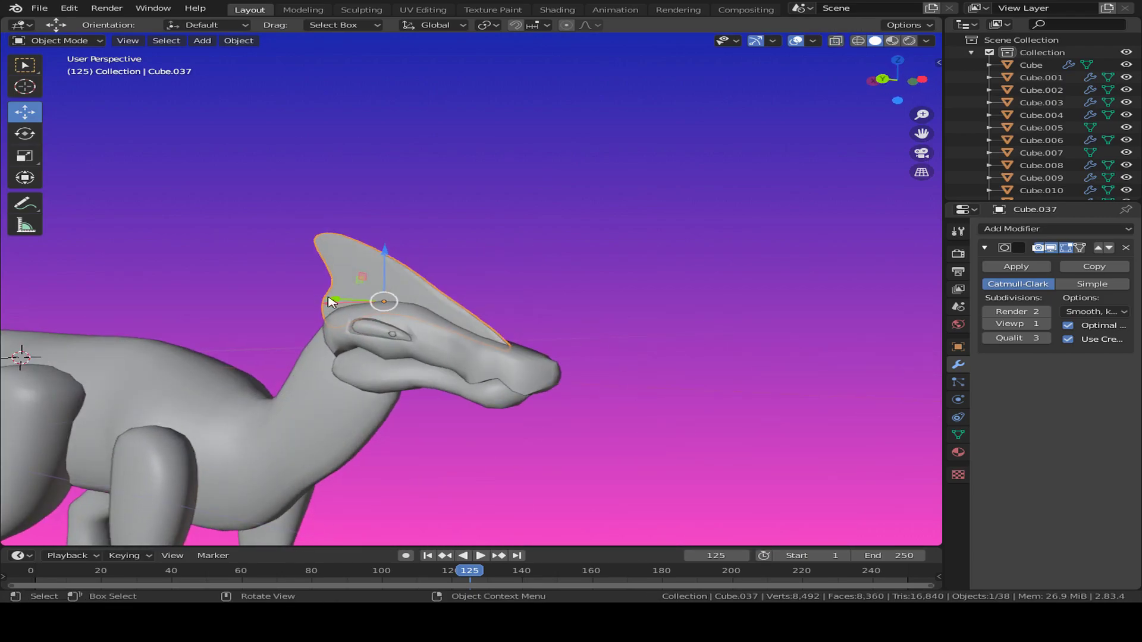
middle_click_drag(479, 275, 681, 280)
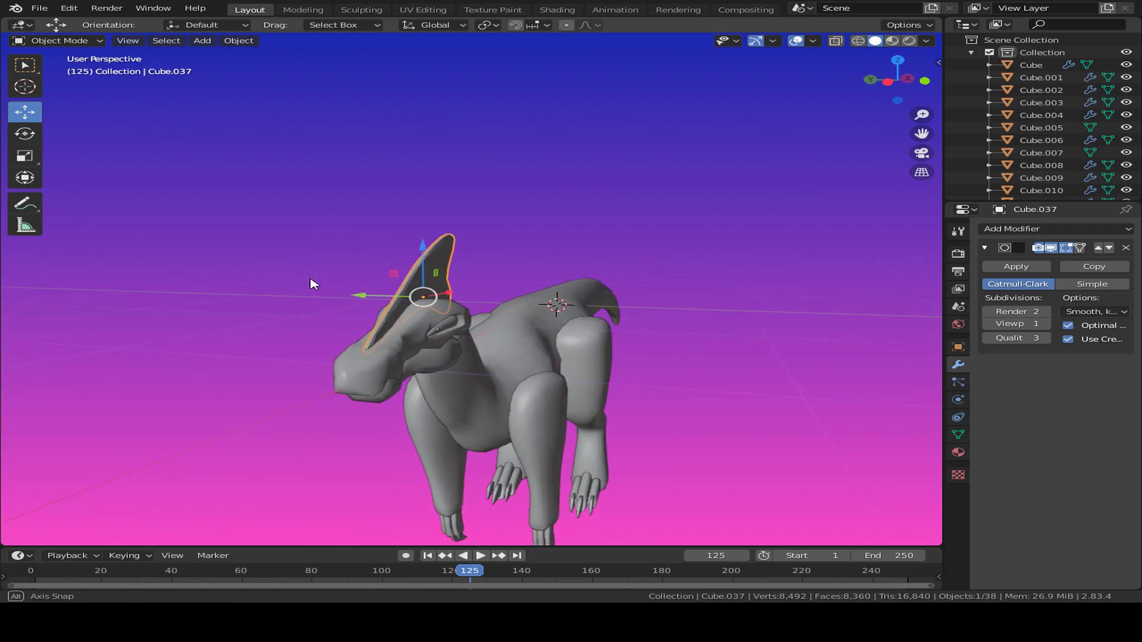
key("alt+h")
scroll(661, 347, "down", 2)
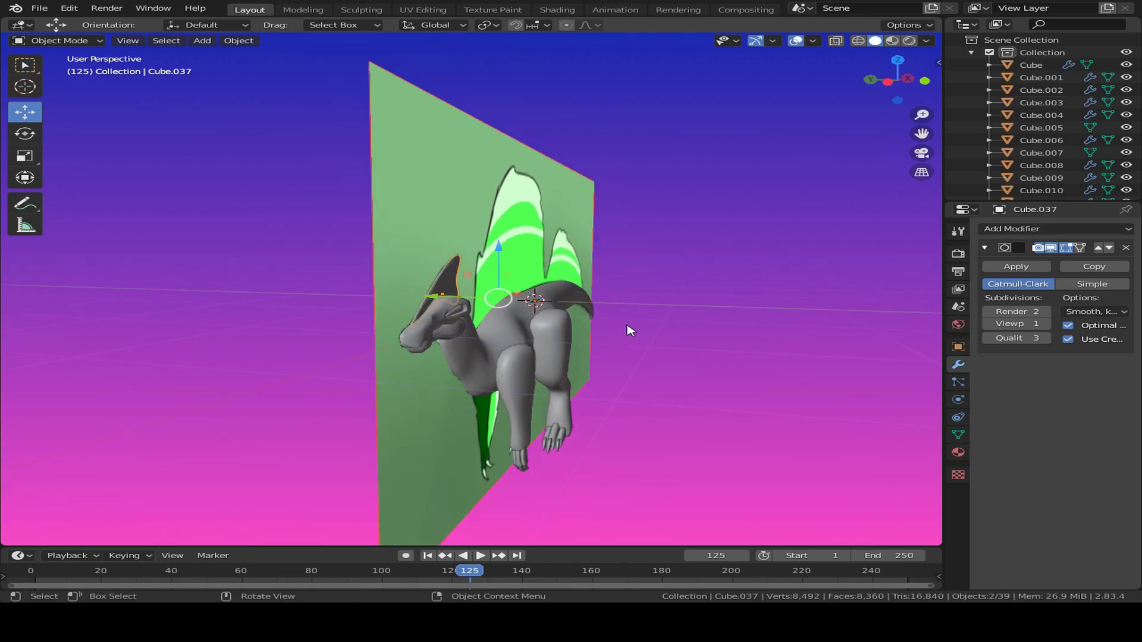
middle_click_drag(627, 329, 564, 206)
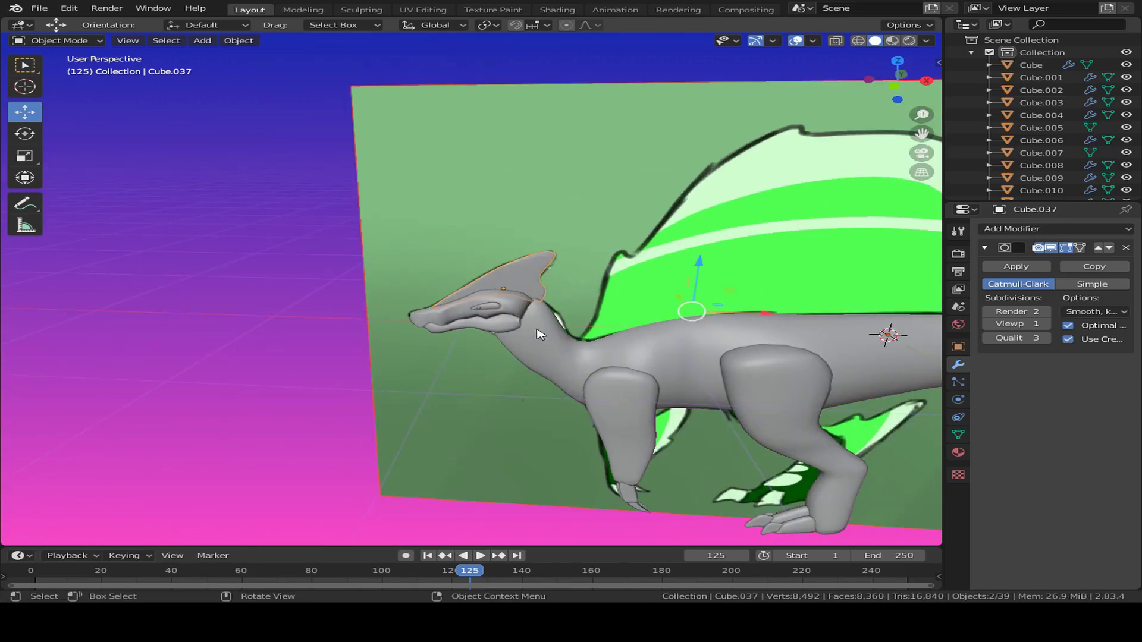
key("alt+z")
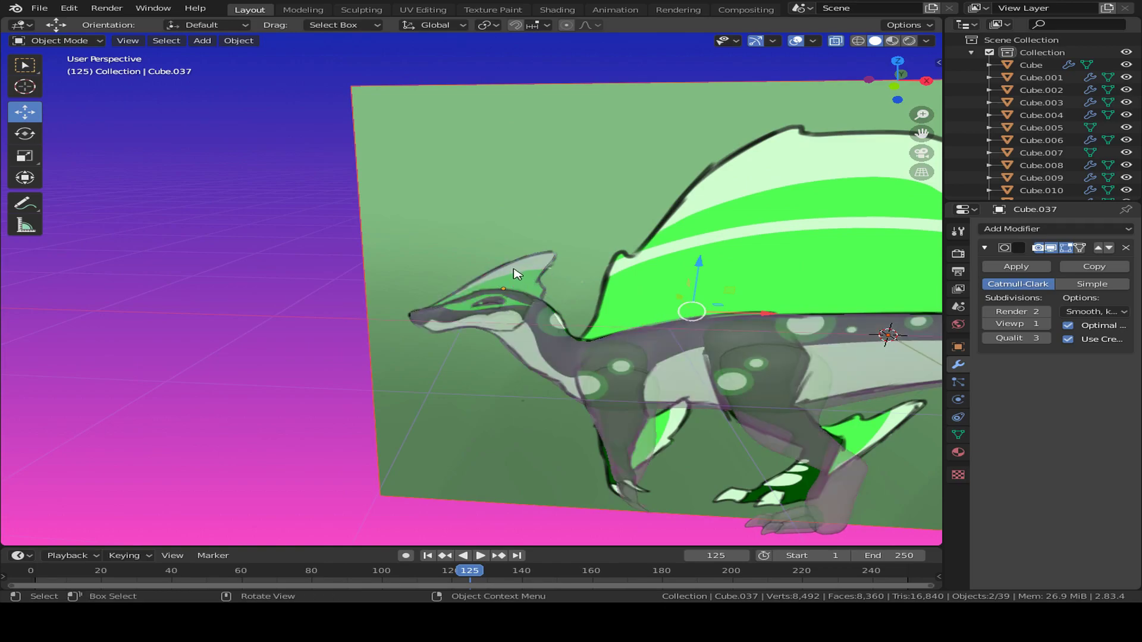
key("alt+z")
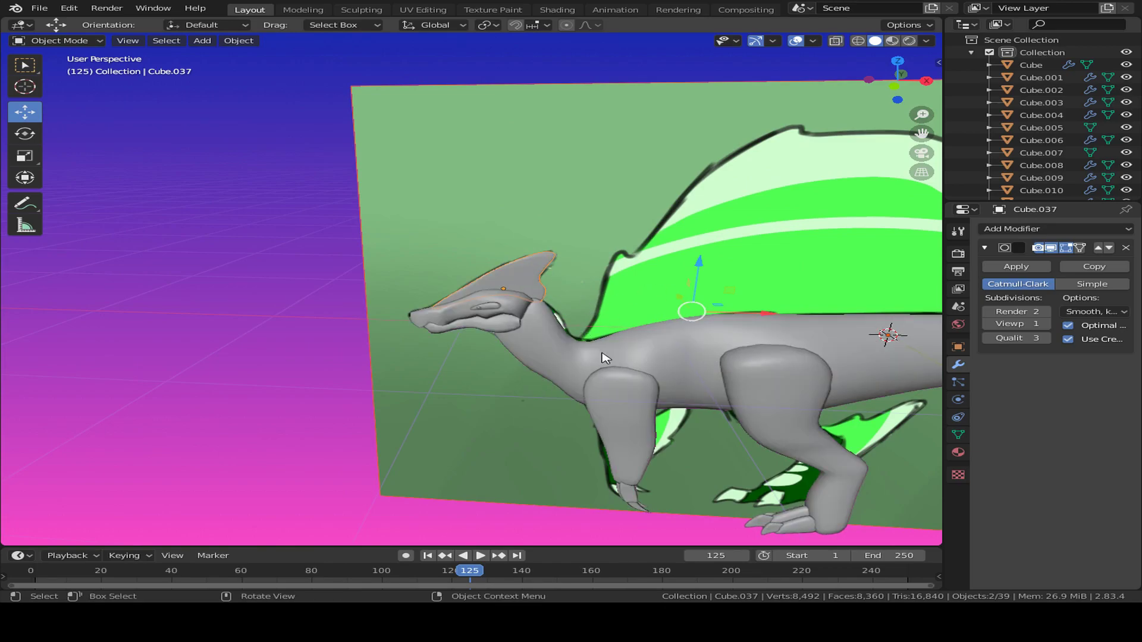
scroll(507, 307, "down", 4)
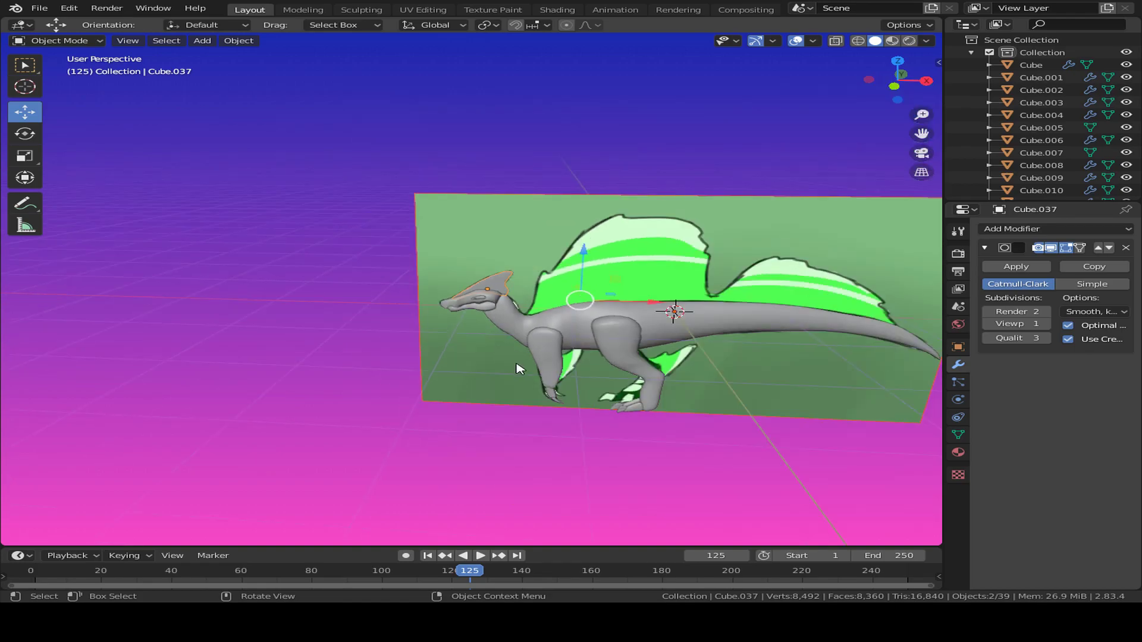
scroll(489, 364, "up", 5)
middle_click_drag(522, 306, 472, 327)
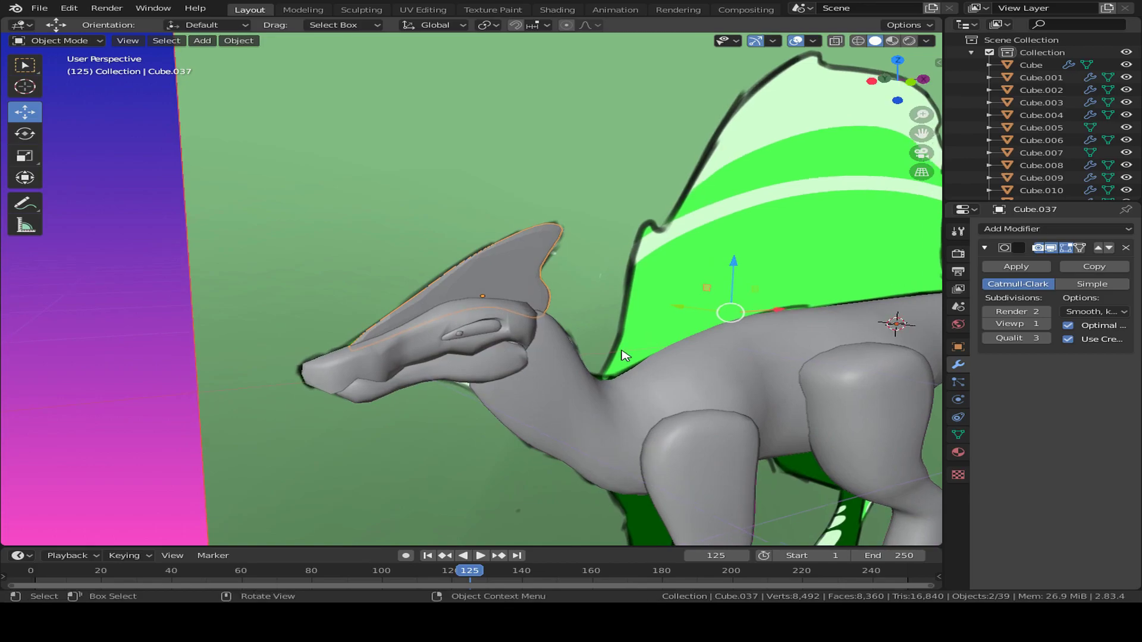
Apply the crest's Subdivision Surface modifier and ready its mesh for editing with nothing selected and the Move tool active.
left_click(1011, 268)
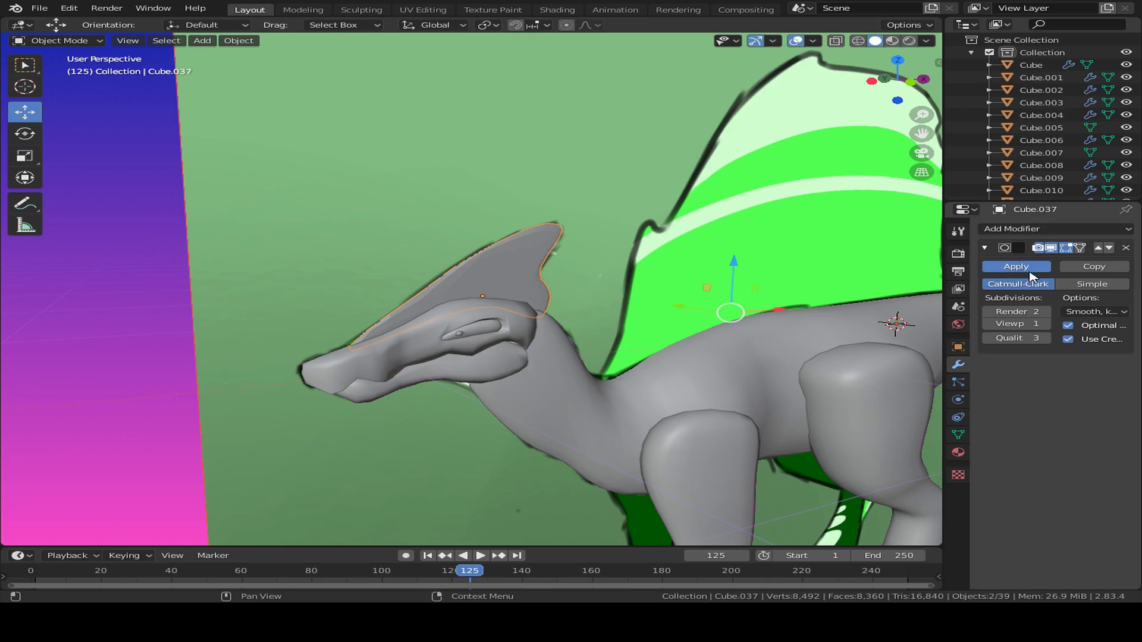
scroll(572, 342, "down", 1)
key("Tab")
middle_click_drag(582, 291, 190, 329)
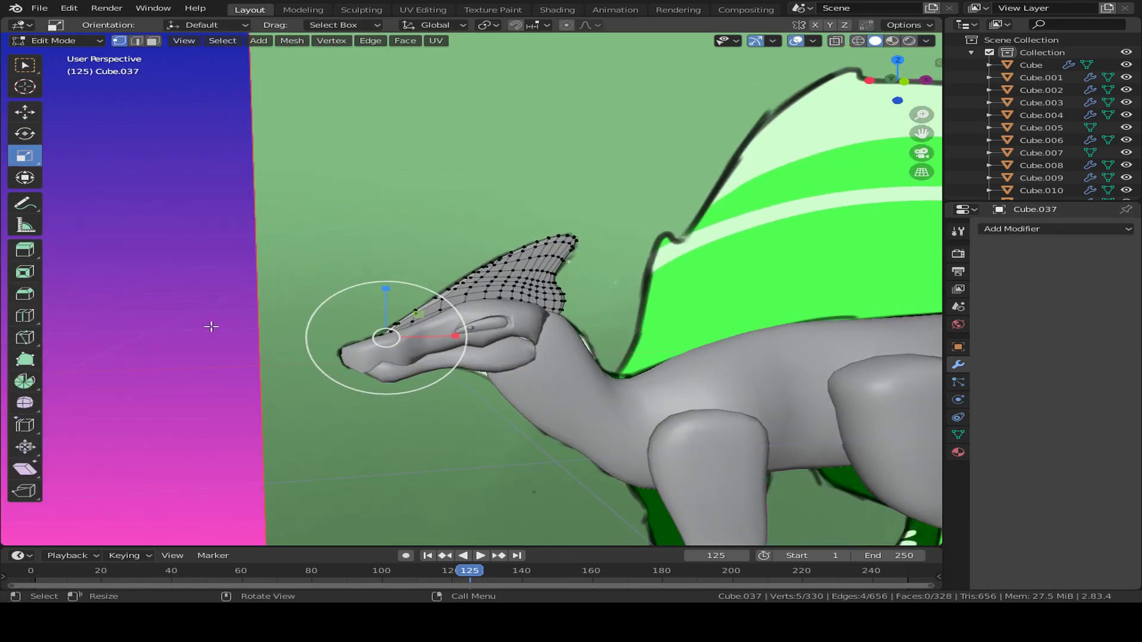
left_click(198, 273)
left_click(24, 111)
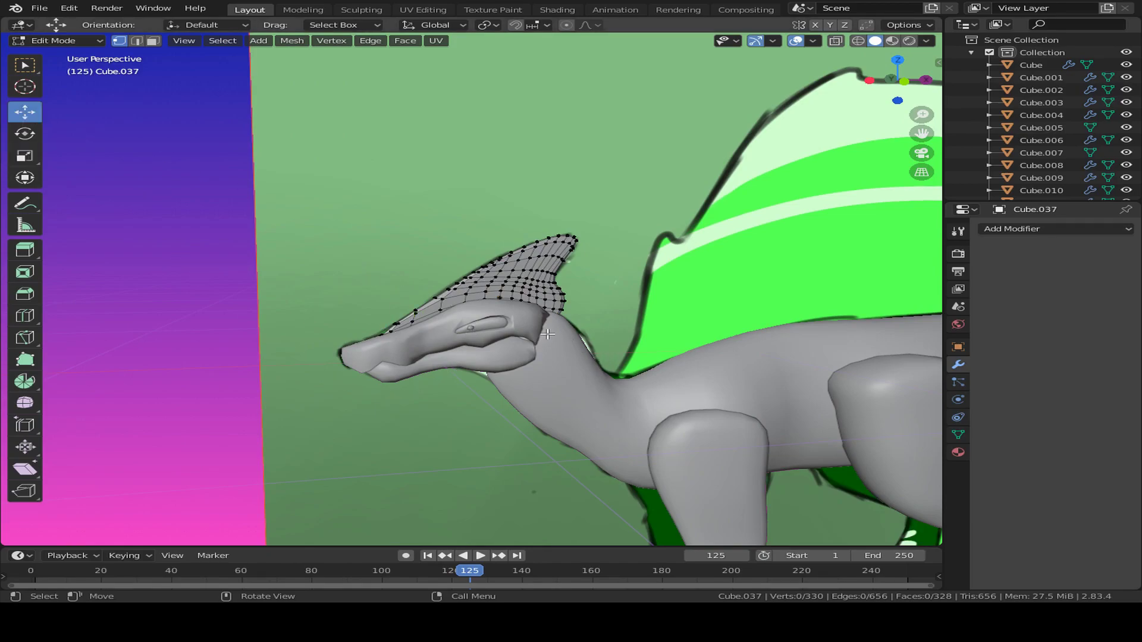
In see-through front view, start a Knife cut at the crest's front edge along the reference's white and green colour border.
key("KP_1")
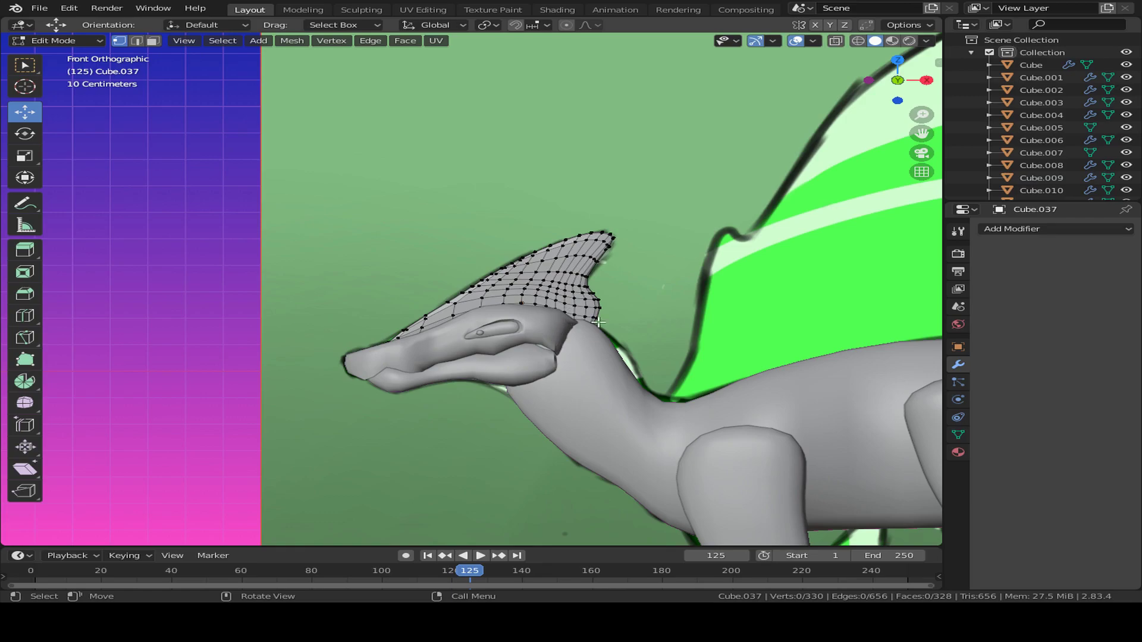
scroll(534, 289, "up", 2)
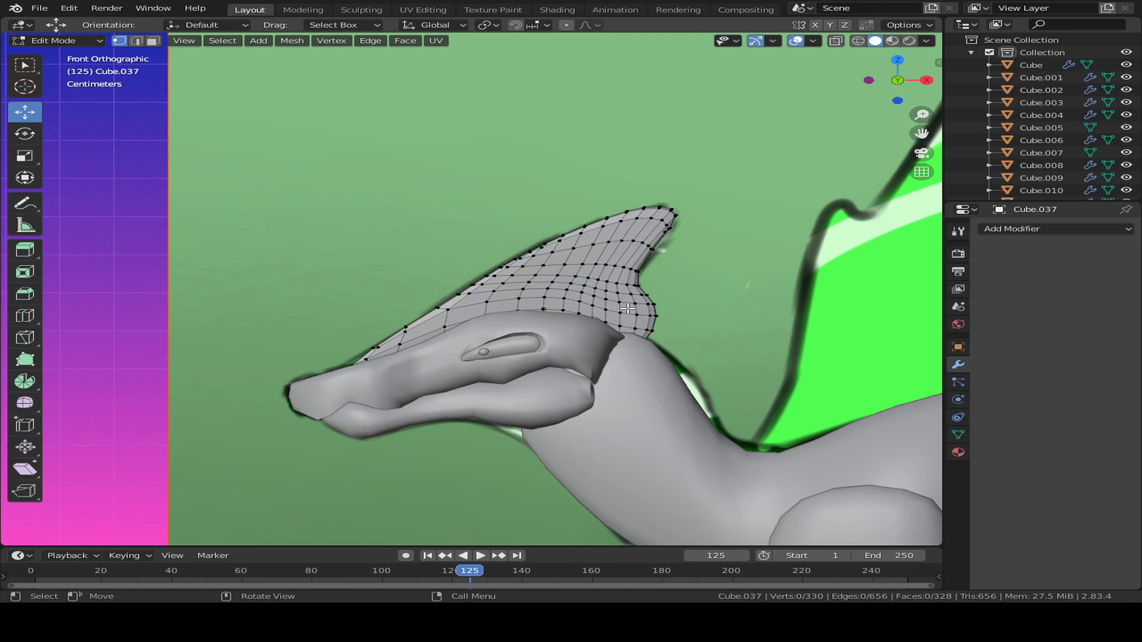
key("alt+z")
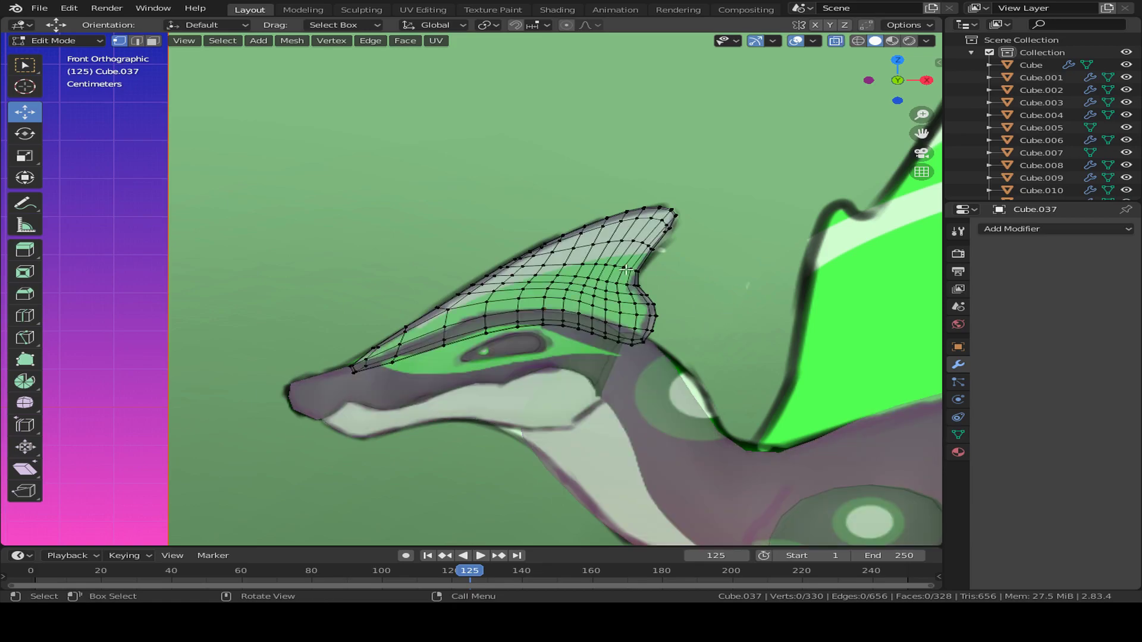
middle_click_drag(663, 279, 632, 344, "shift")
scroll(633, 343, "up", 3)
middle_click_drag(234, 460, 480, 333, "shift")
middle_click_drag(540, 300, 498, 338, "shift")
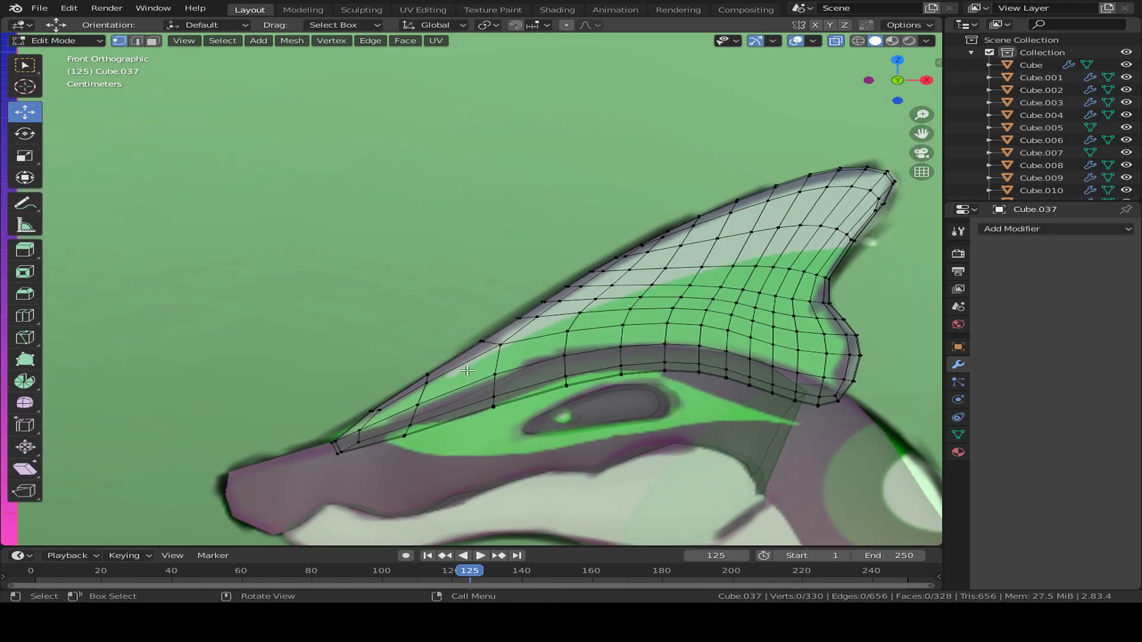
key("k")
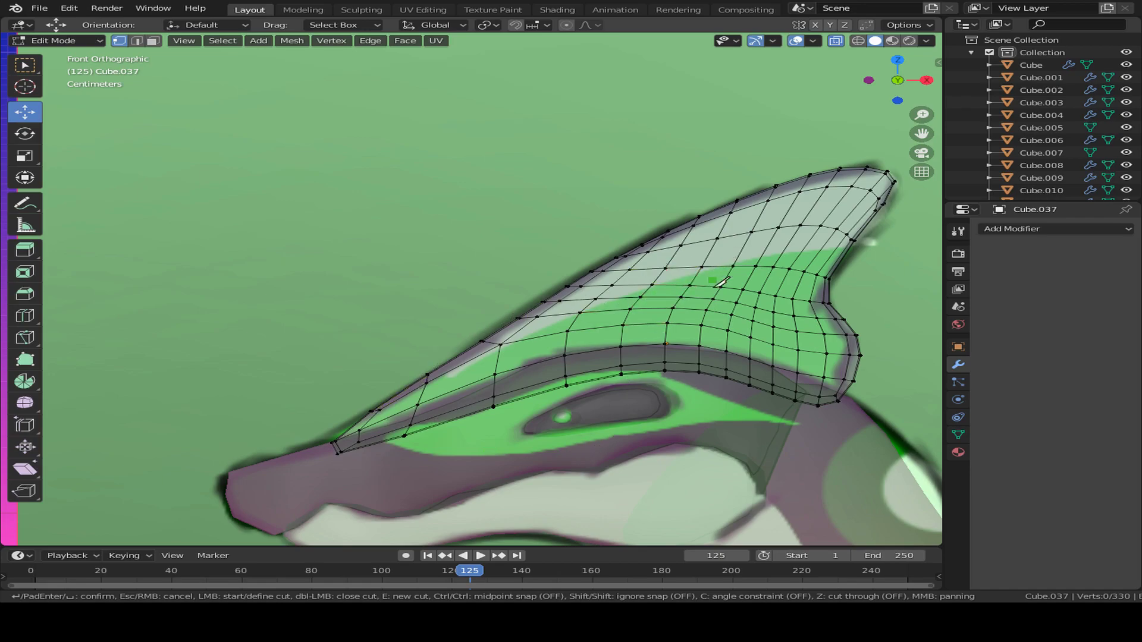
scroll(502, 375, "up", 1)
scroll(540, 400, "up", 2)
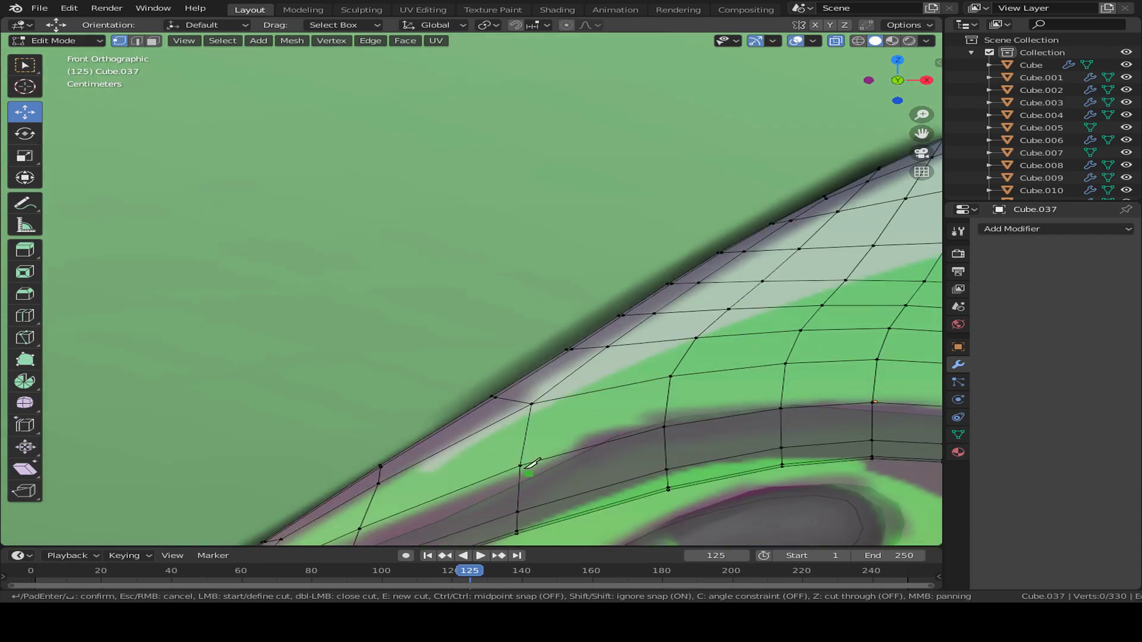
scroll(488, 382, "up", 1)
left_click(327, 410)
left_click(423, 384)
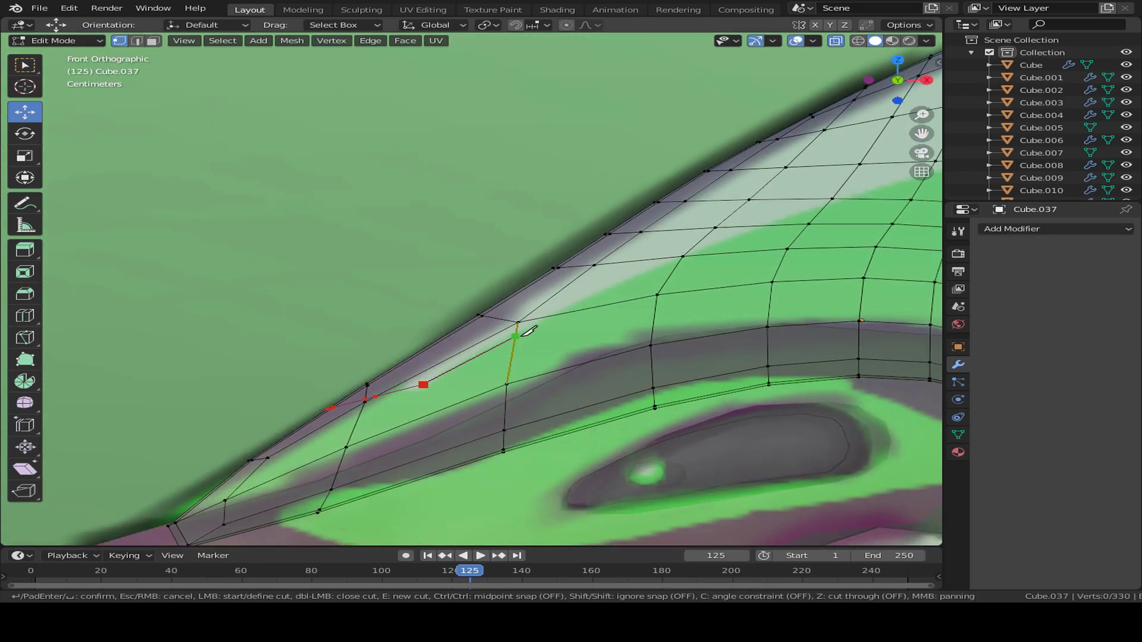
left_click(642, 272)
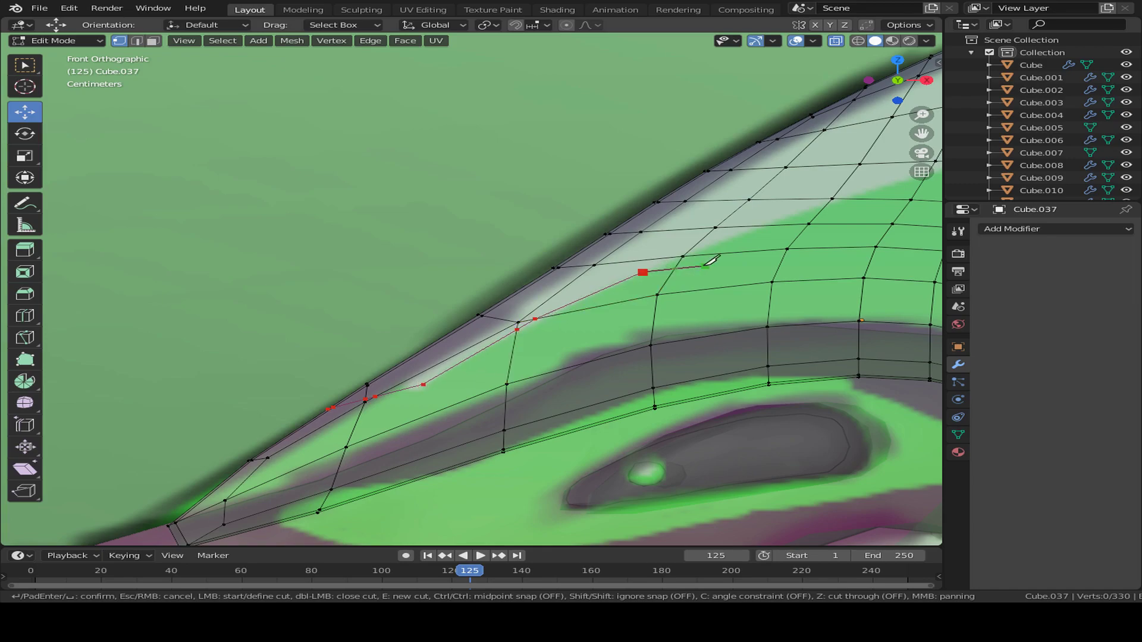
Continue the Knife cut along the colour border to the crest's rear edge and complete it.
middle_click_drag(768, 255, 462, 374, "shift")
left_click(519, 316)
middle_click_drag(684, 306, 479, 382, "shift")
left_click(539, 331)
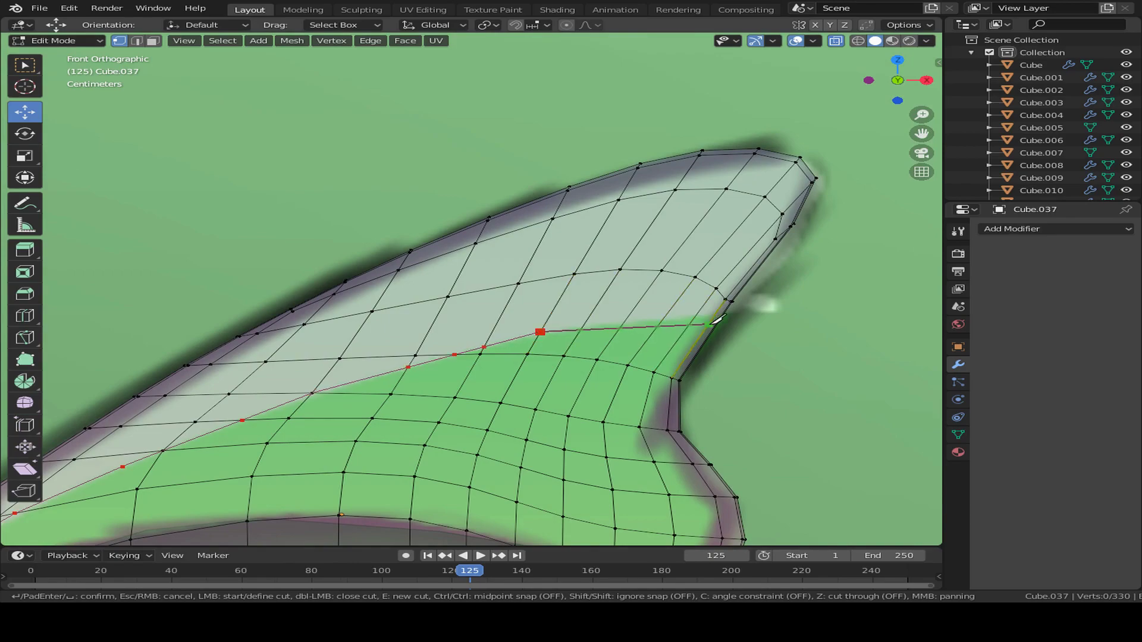
left_click(664, 318)
left_click(745, 311)
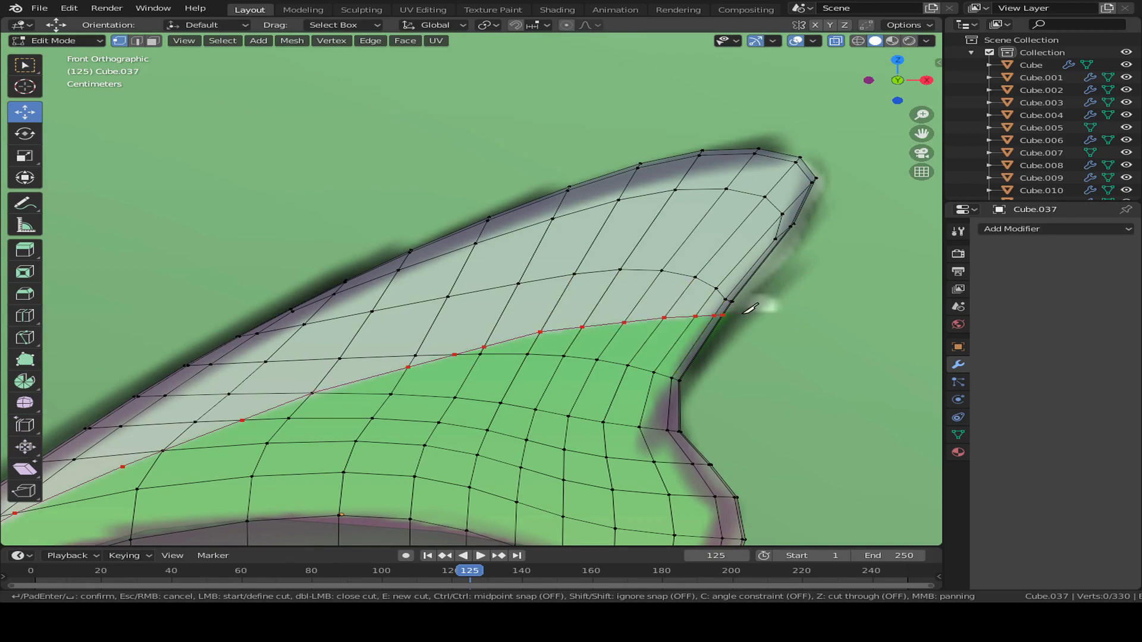
scroll(561, 378, "down", 4)
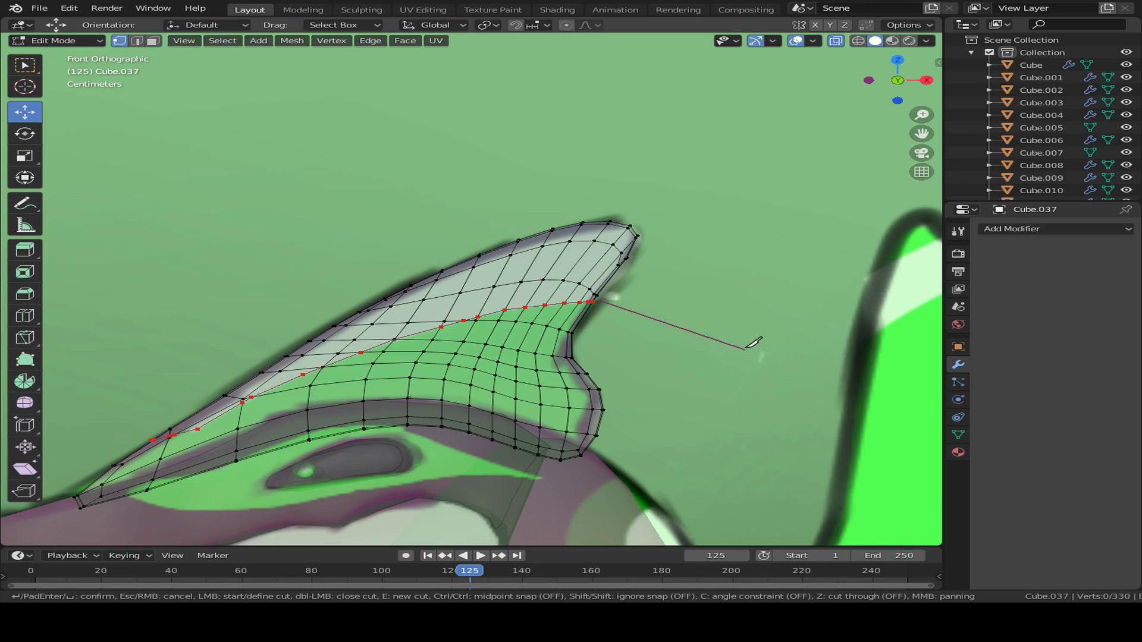
key("Return")
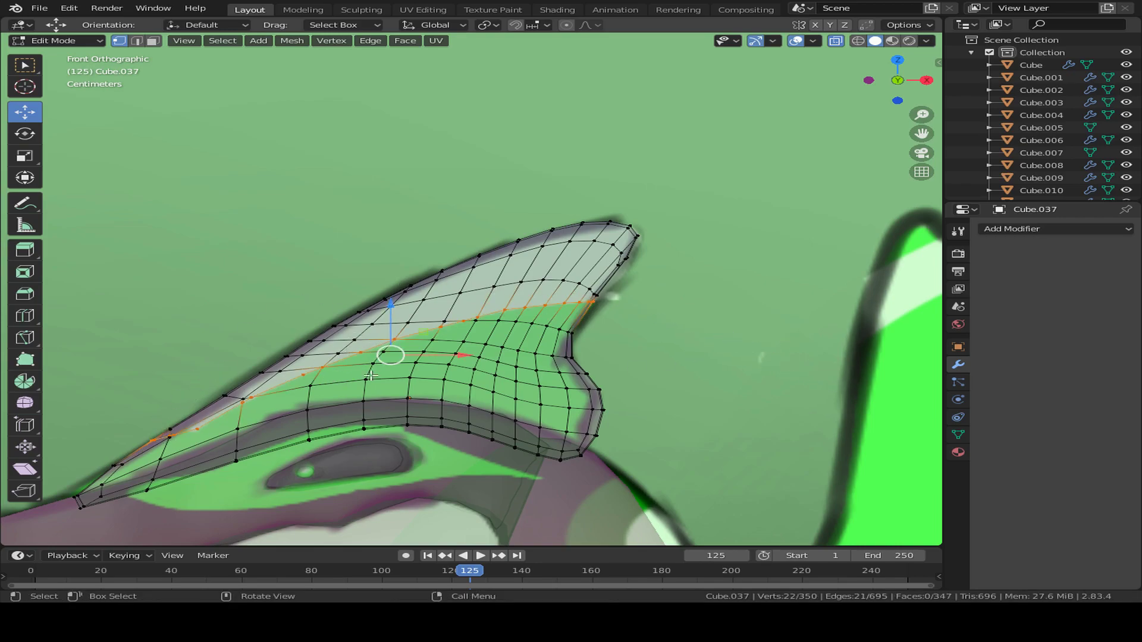
Reselect the cut line along the colour border and add the vertices of the white region around the crest's rear tip.
scroll(428, 393, "down", 3)
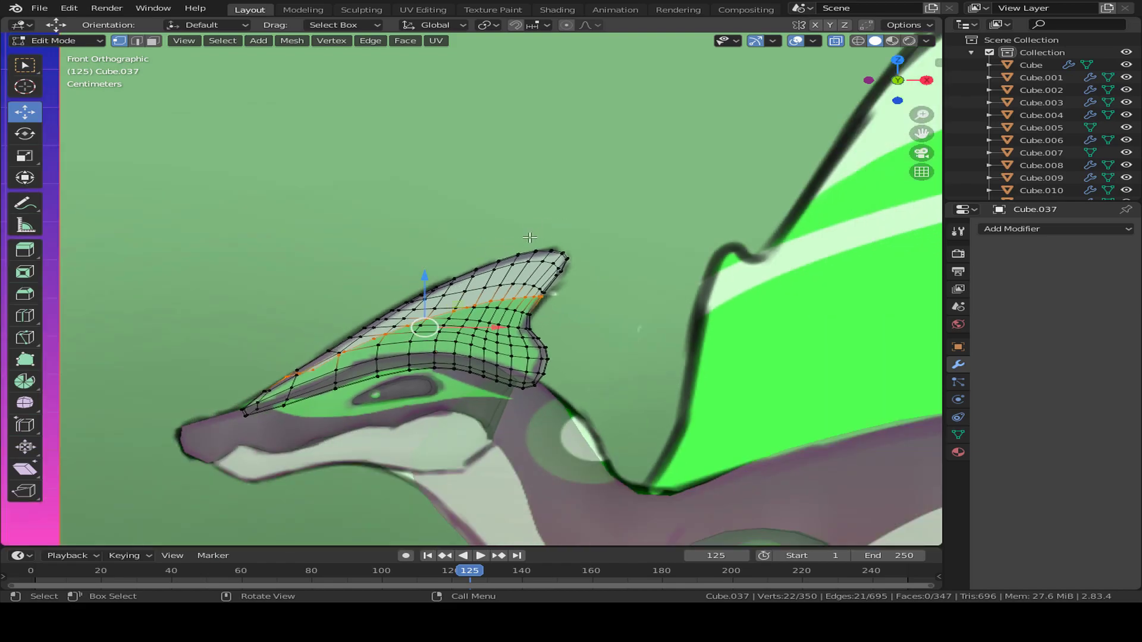
scroll(502, 299, "up", 5)
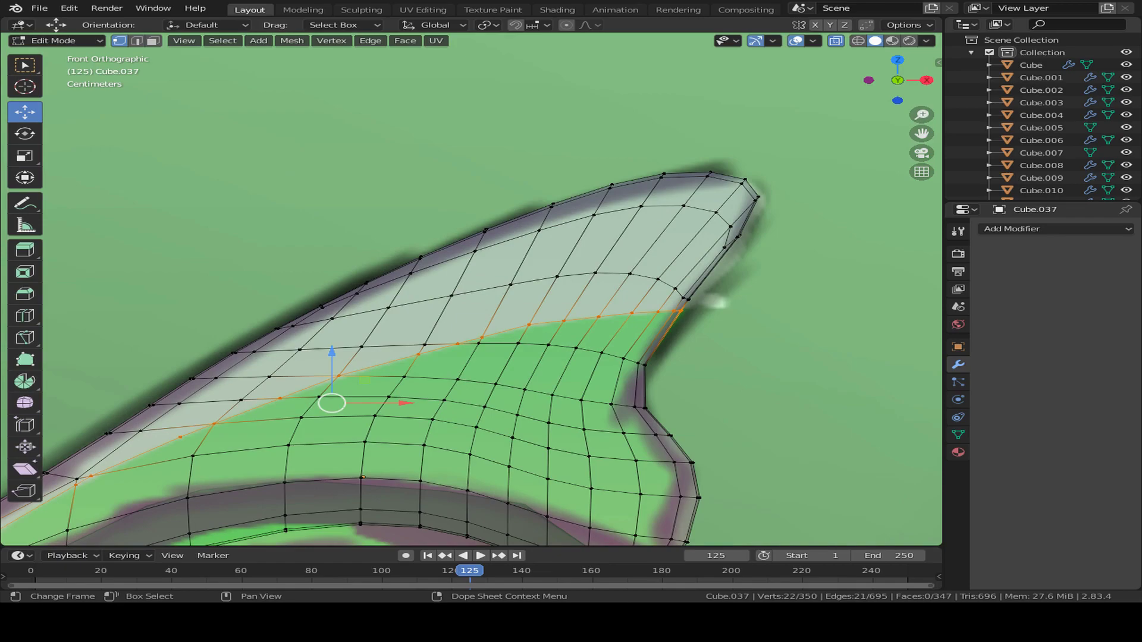
key("alt+a")
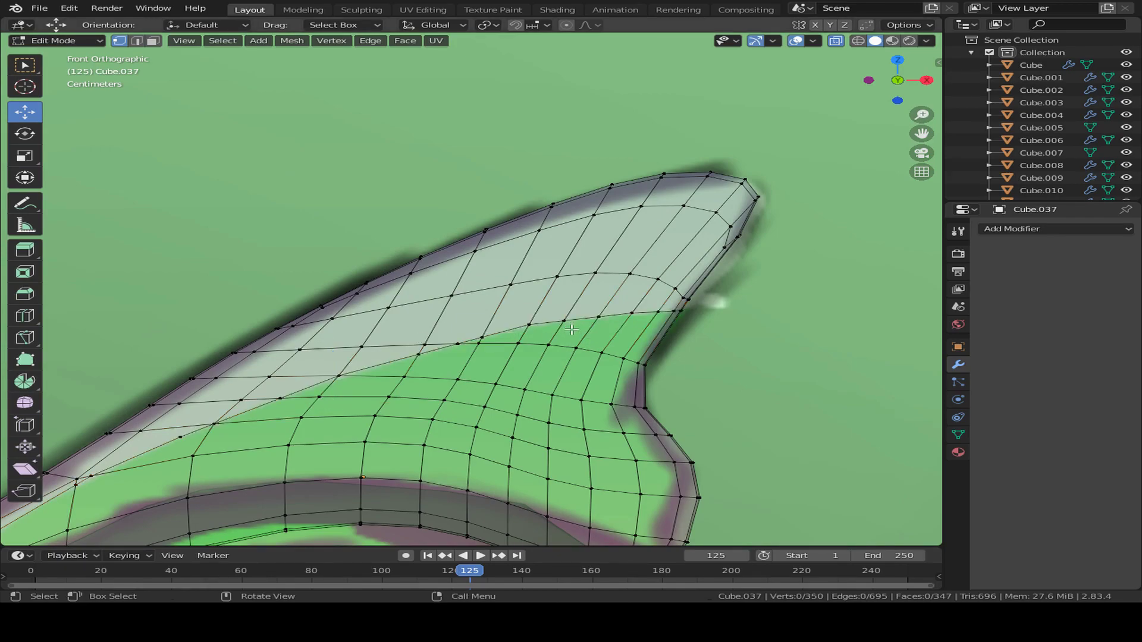
left_click(459, 328, "alt")
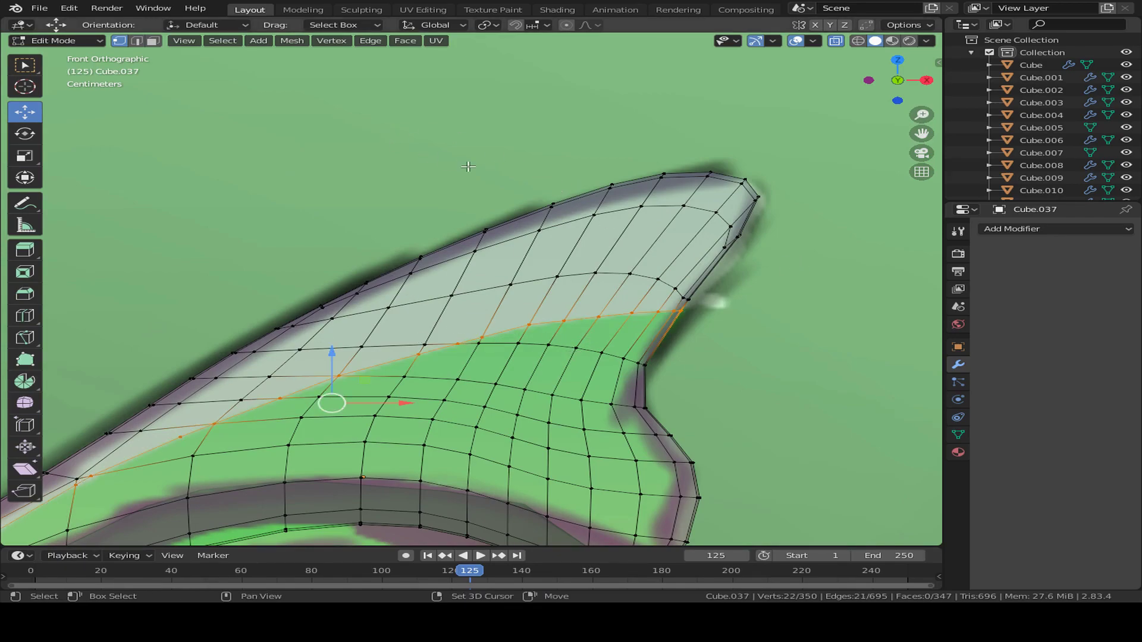
left_click_drag(295, 130, 764, 300)
scroll(400, 274, "up", 3)
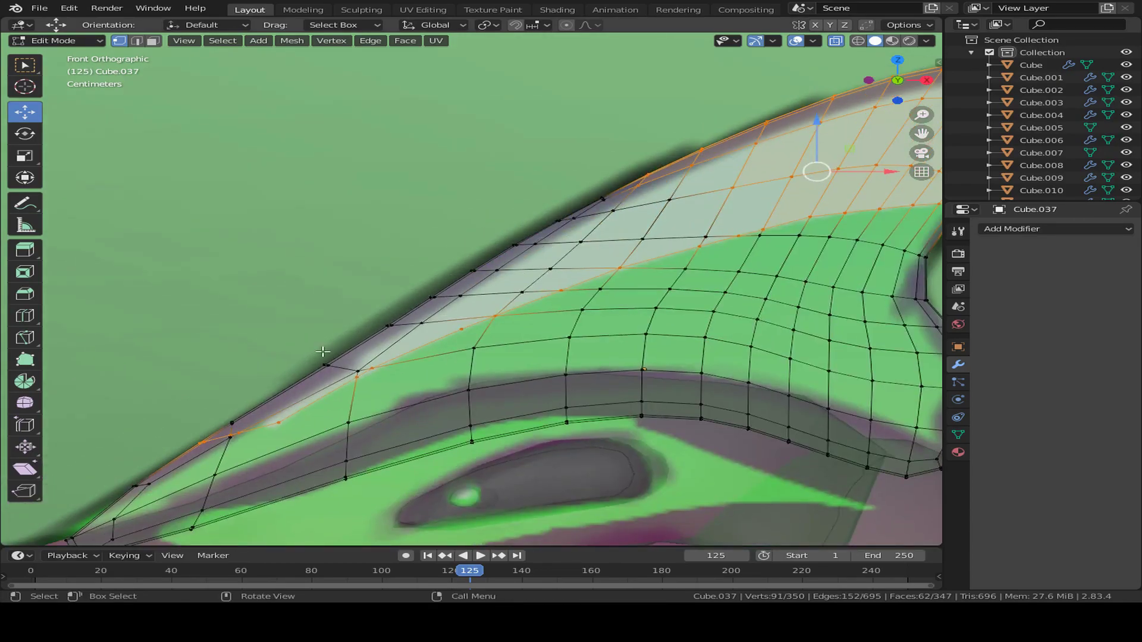
Extend the selection along the white band to the crest's front edge, covering the whole region above the colour border.
left_click_drag(116, 355, 271, 424)
left_click_drag(293, 336, 389, 382, "shift")
middle_click_drag(474, 311, 446, 363, "shift")
left_click_drag(303, 342, 429, 391, "shift")
left_click_drag(379, 305, 539, 354, "shift")
left_click_drag(393, 275, 709, 299)
left_click_drag(522, 244, 702, 283, "shift")
middle_click_drag(702, 283, 509, 354, "shift")
mouse_move(462, 365)
middle_mouse_down()
mouse_move(790, 395)
mouse_move(856, 427)
mouse_move(642, 387)
mouse_move(451, 386)
middle_mouse_up()
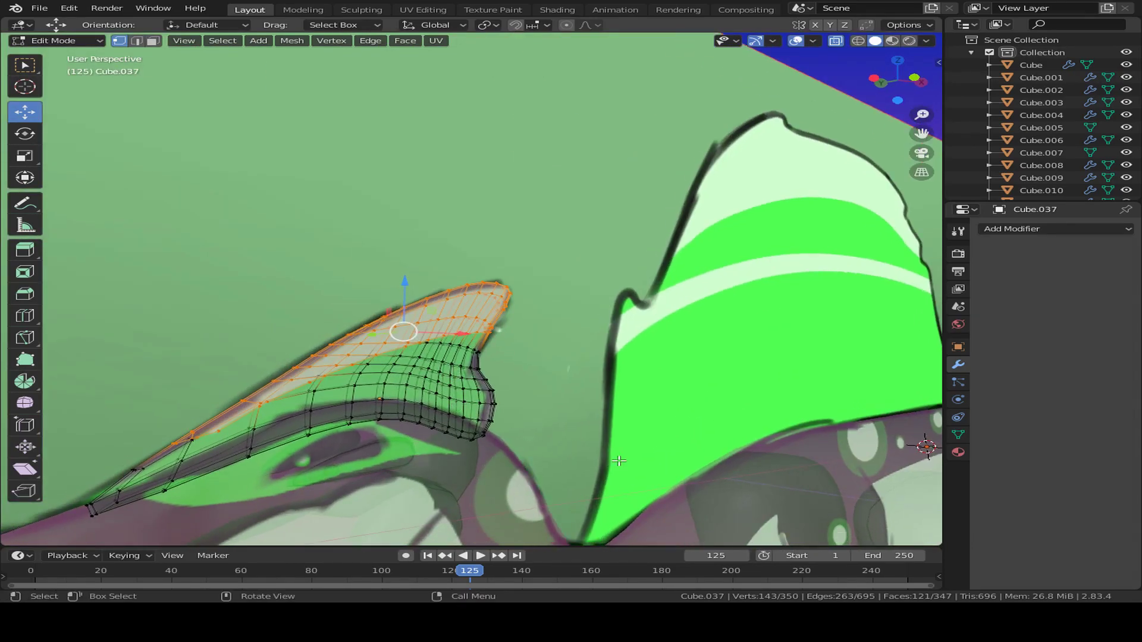
middle_click_drag(615, 465, 438, 446)
middle_click_drag(596, 344, 704, 371)
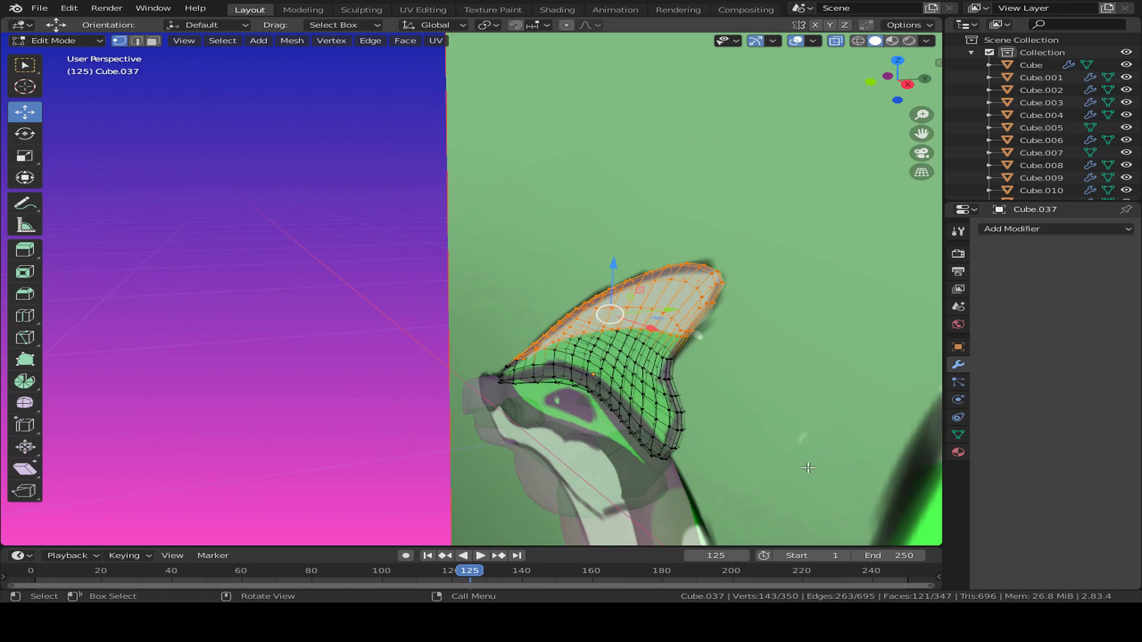
In back view, Knife-cut the crest's other side along the white and green border, from the rear edge to the front edge.
key("KP_3")
key("KP_1")
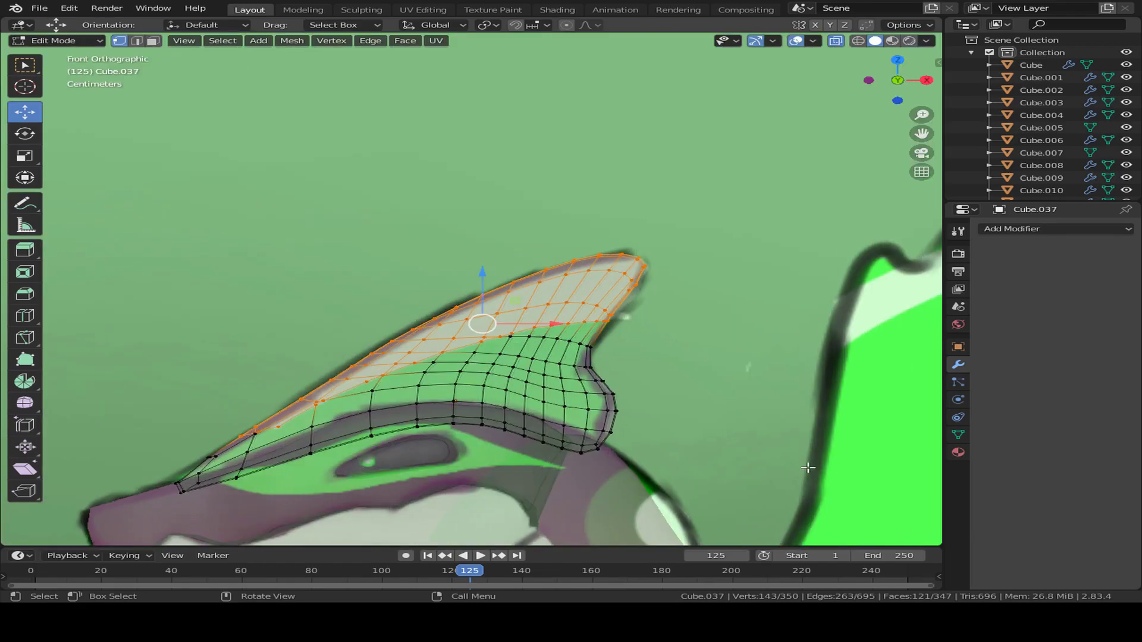
key("ctrl+KP_1")
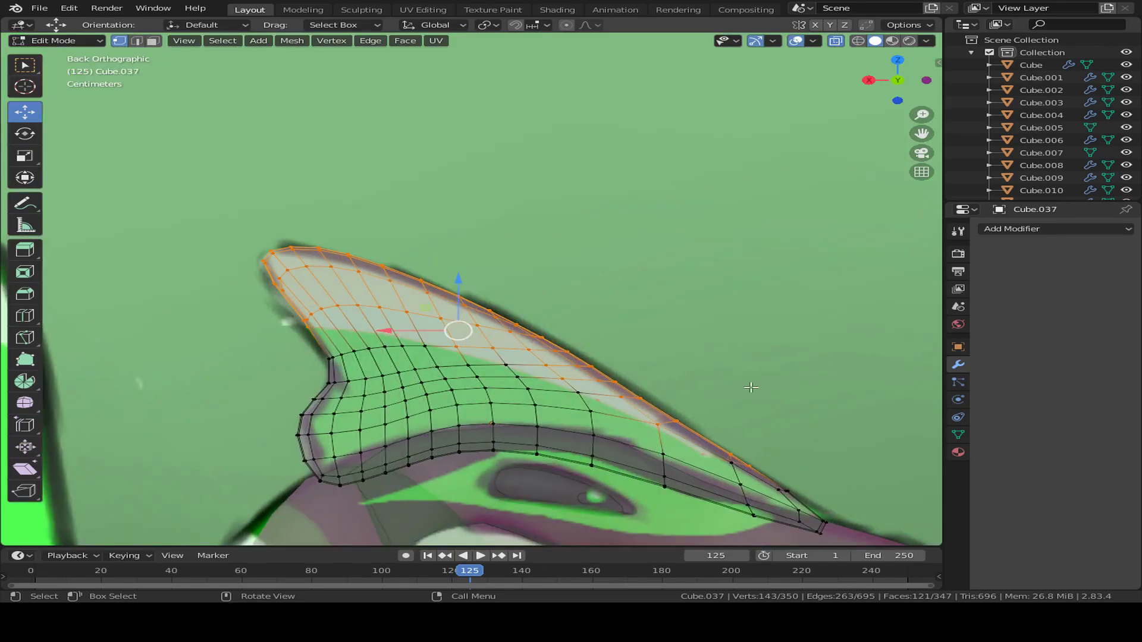
scroll(545, 366, "up", 2)
key("k")
left_click(214, 341)
left_click(455, 381)
left_click(719, 480)
middle_click_drag(859, 515, 631, 430, "shift")
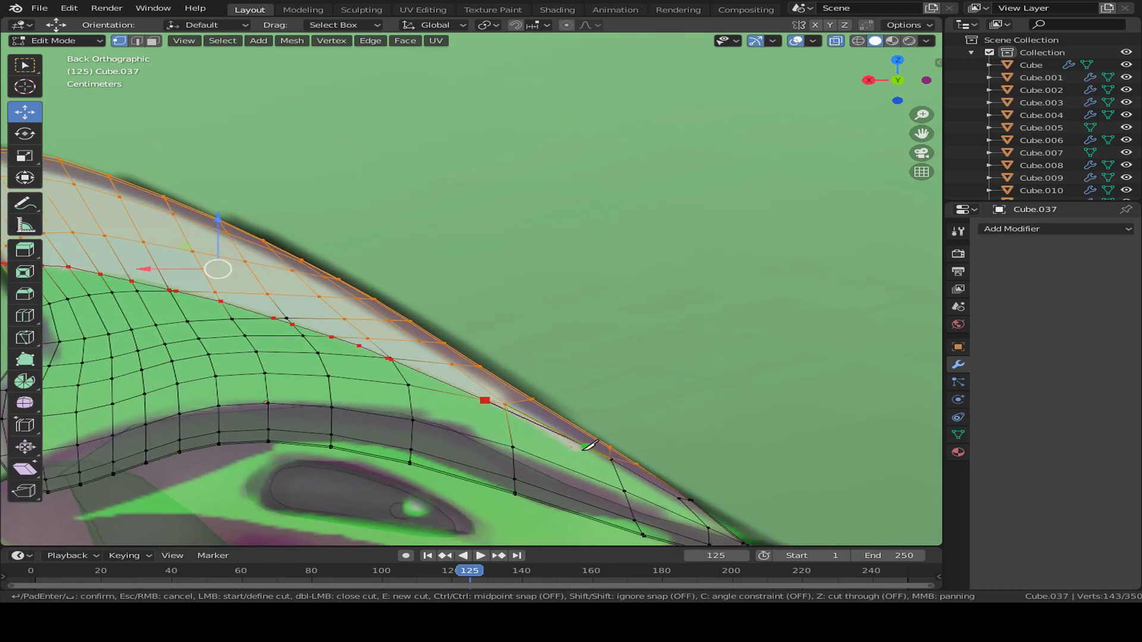
left_click(580, 445)
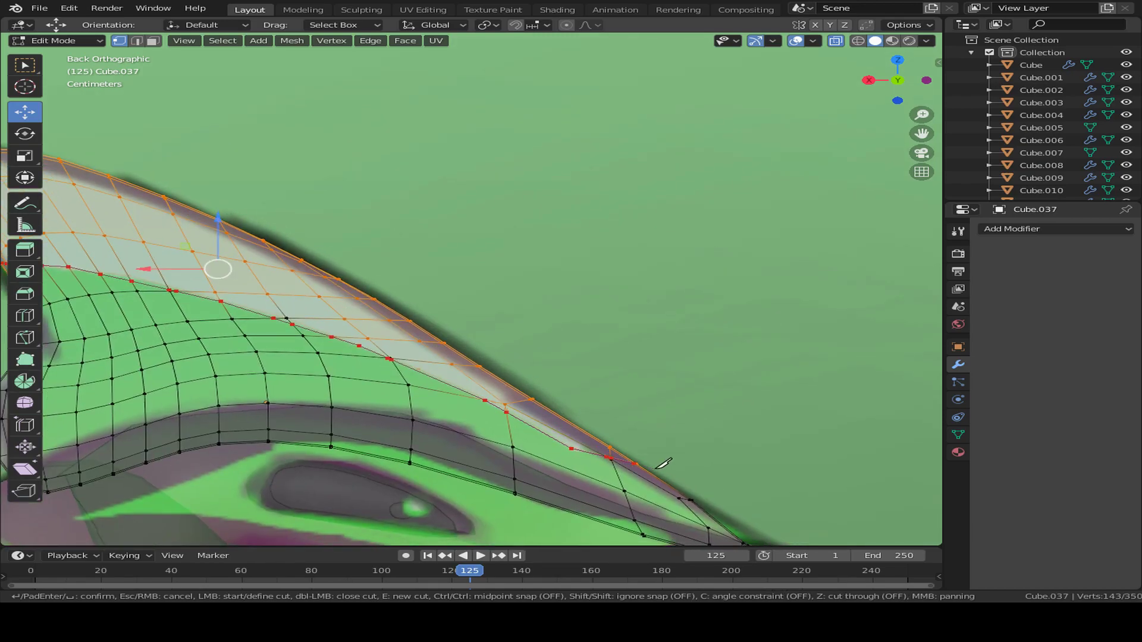
key("Return")
Add the missed vertex just above the colour border on the crest's second side to the selection.
middle_click_drag(677, 461, 280, 354)
scroll(354, 368, "up", 6)
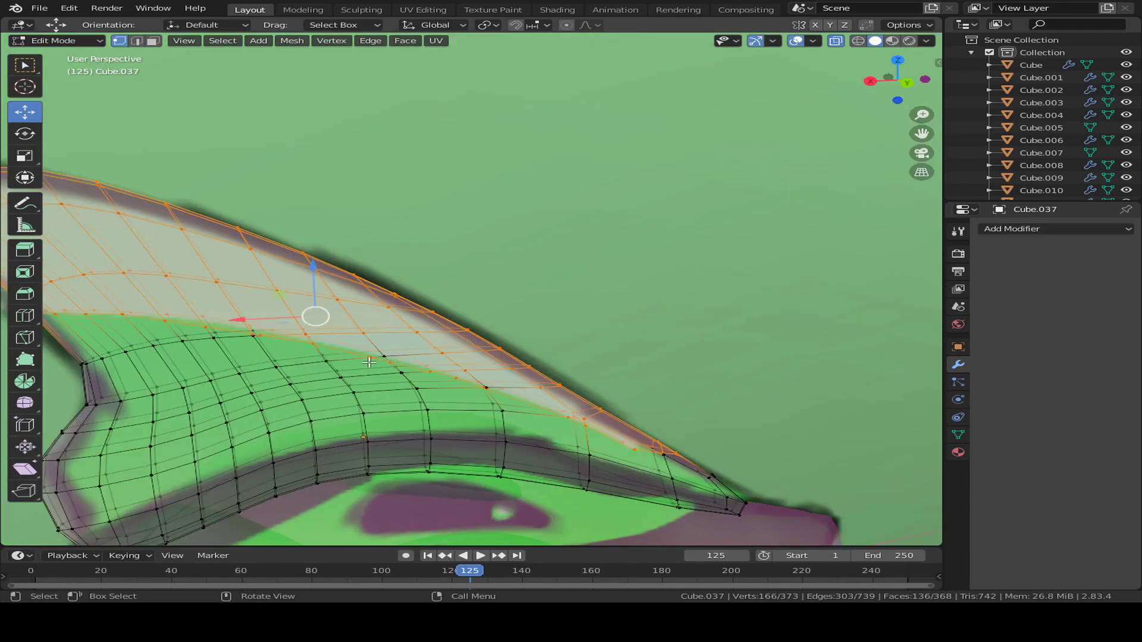
scroll(357, 386, "down", 1)
middle_click_drag(357, 385, 665, 407, "shift")
left_click(421, 420, "shift")
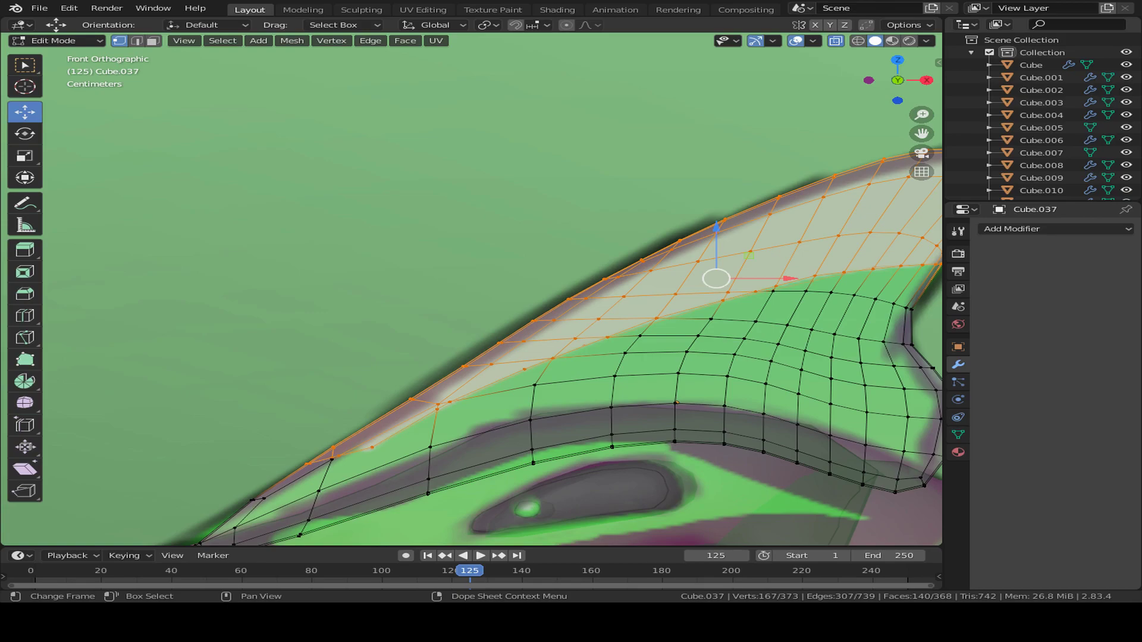
scroll(565, 290, "down", 4)
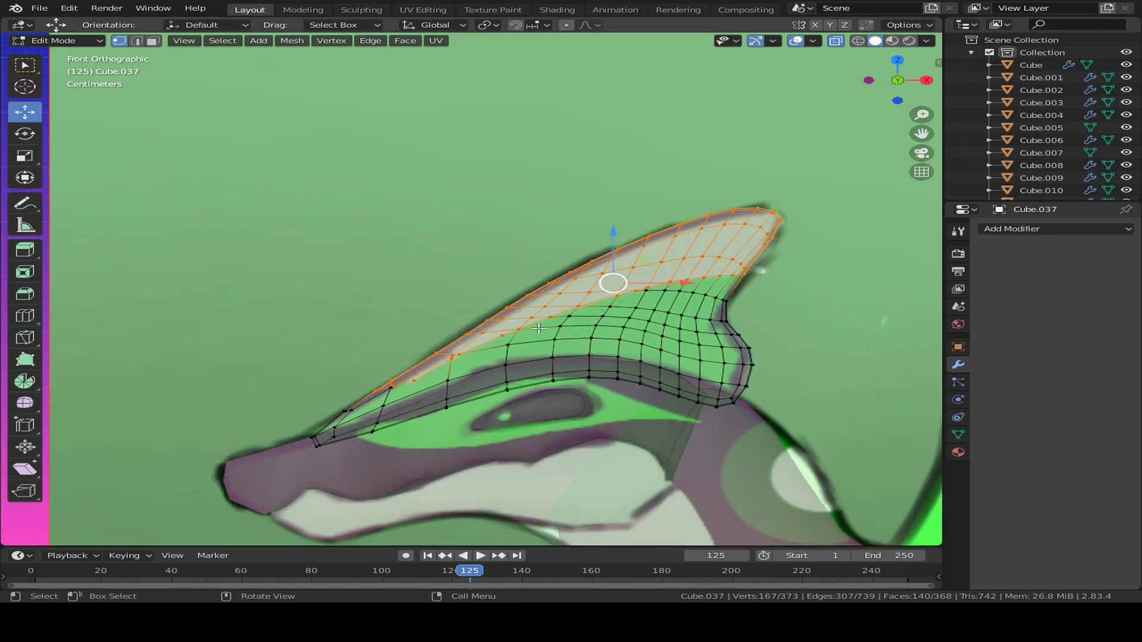
key("shift+d")
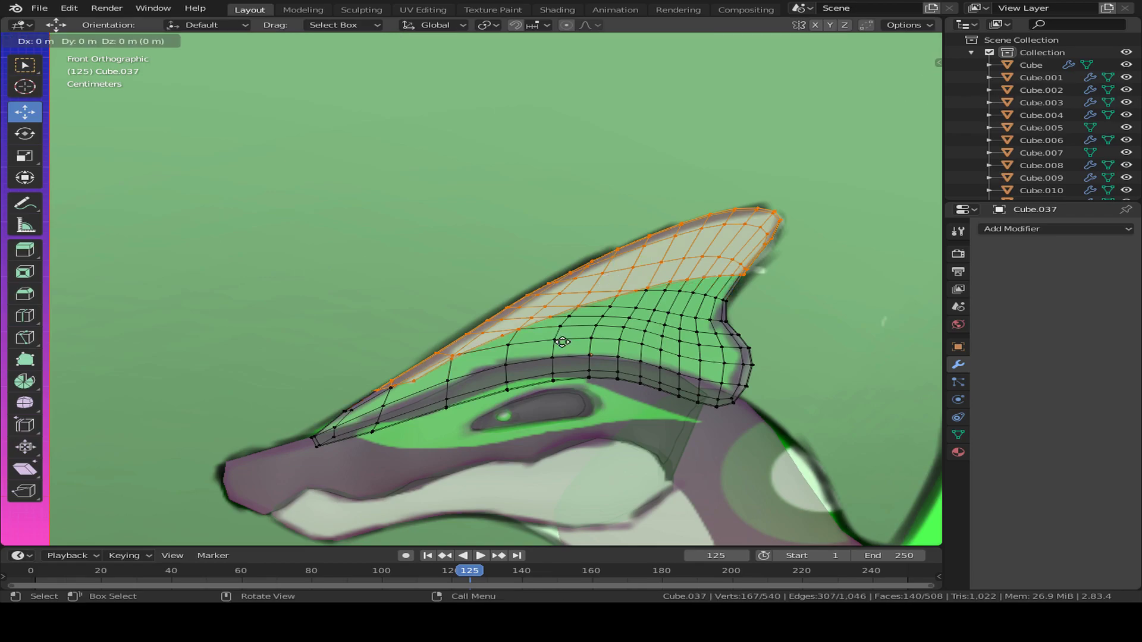
left_click(564, 341)
key("ctrl+z")
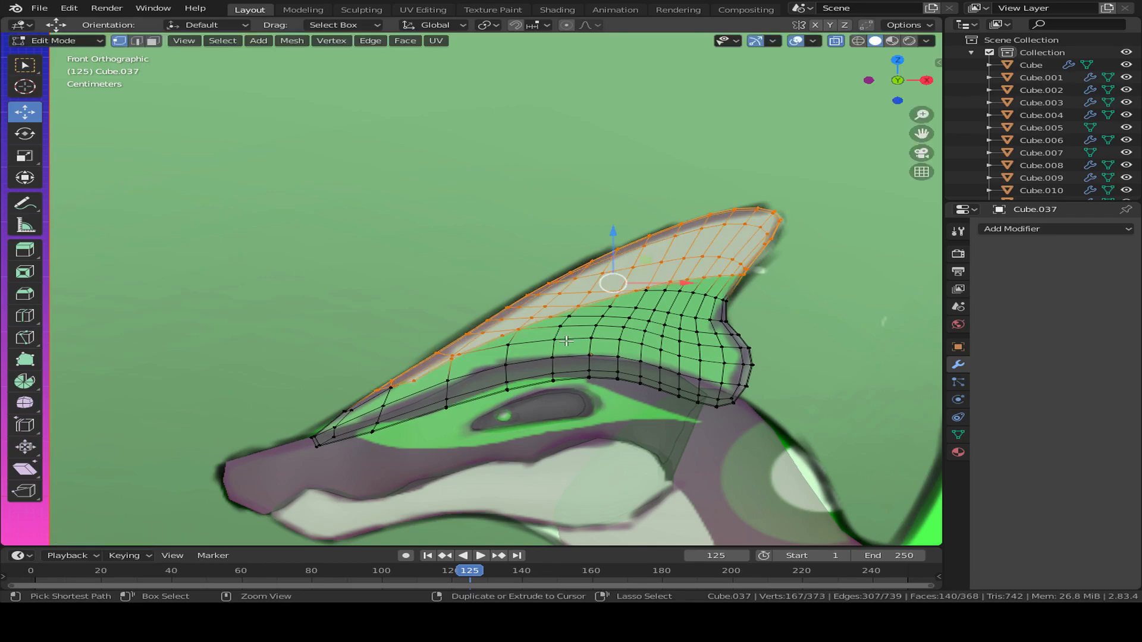
Complete the white region's vertex selection, duplicate it in place and separate the duplicate into its own object.
middle_click_drag(566, 341, 390, 387)
scroll(399, 382, "up", 3)
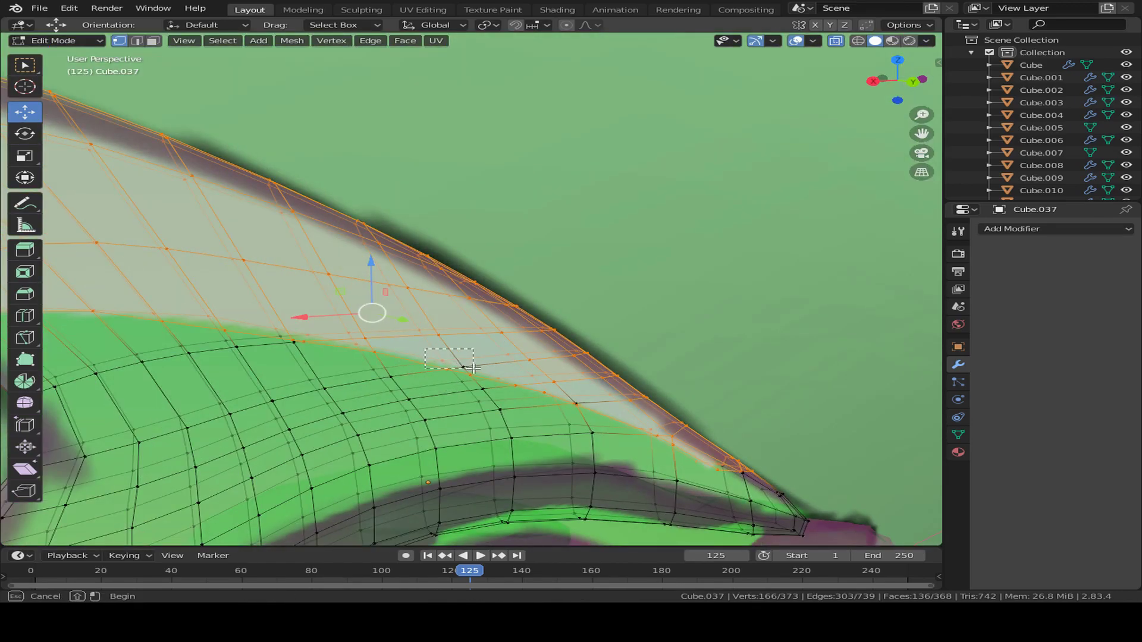
key("KP_1")
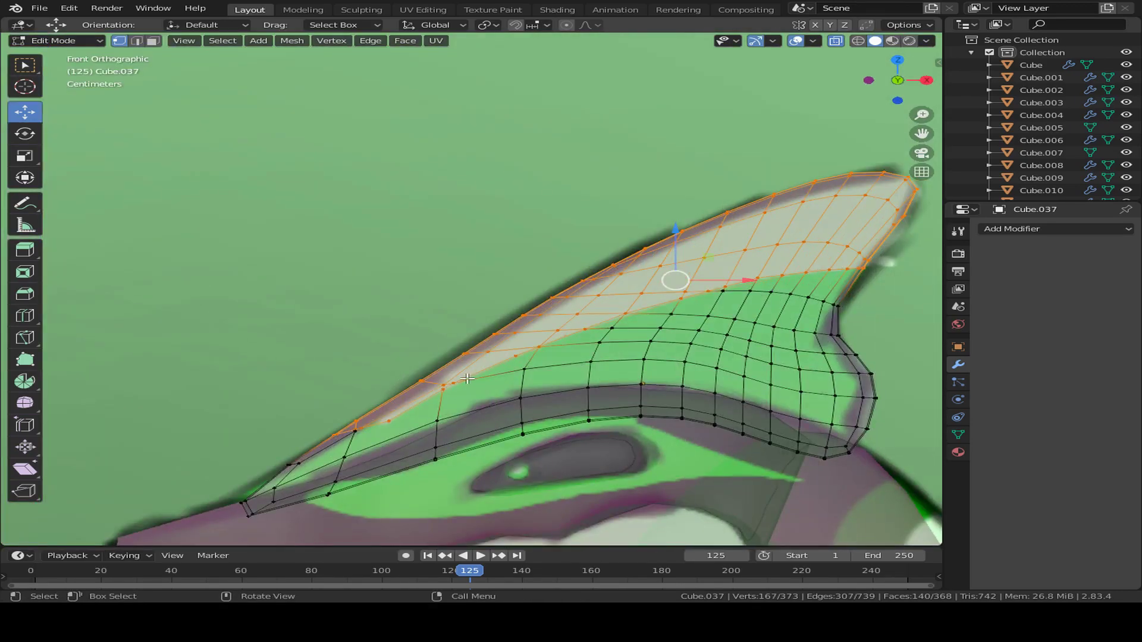
key("shift+d")
key("Escape")
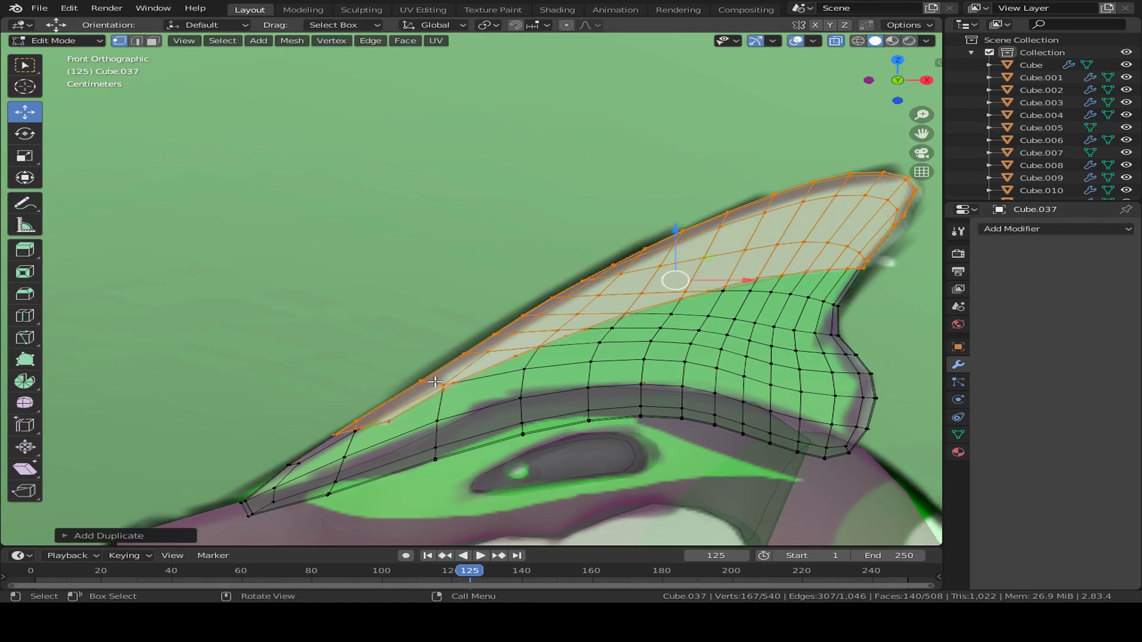
scroll(386, 318, "down", 2)
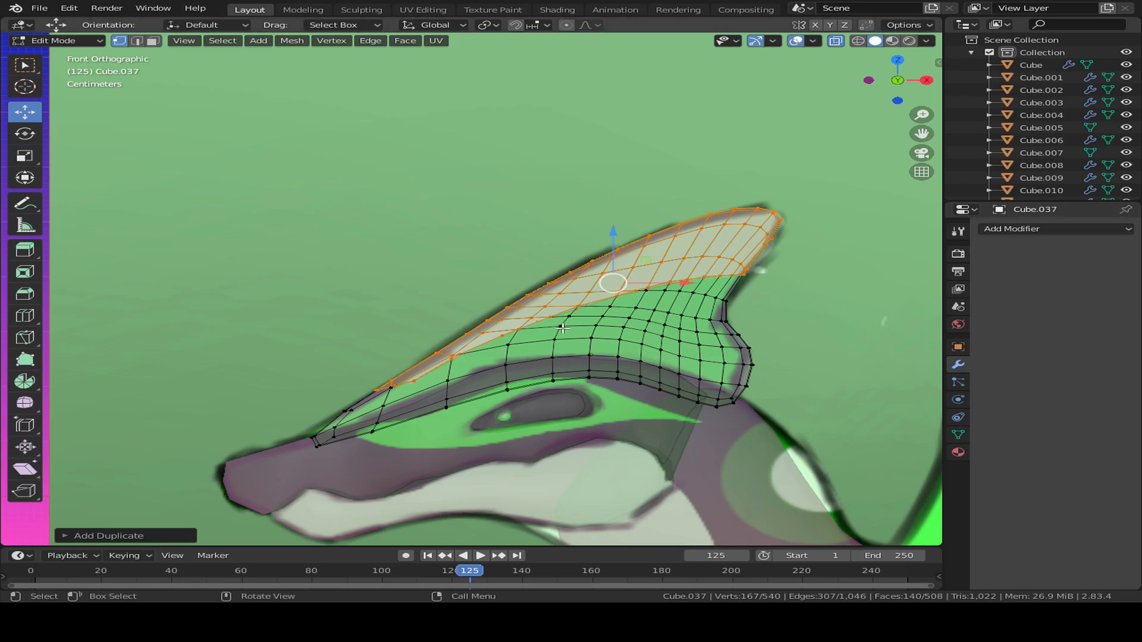
key("p")
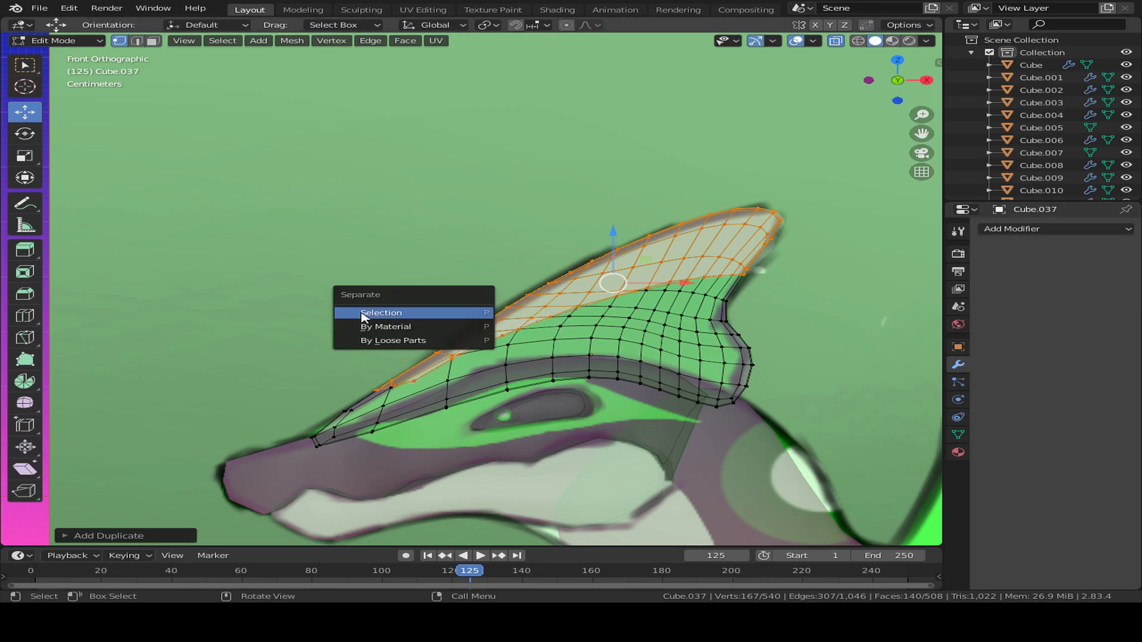
left_click(487, 315)
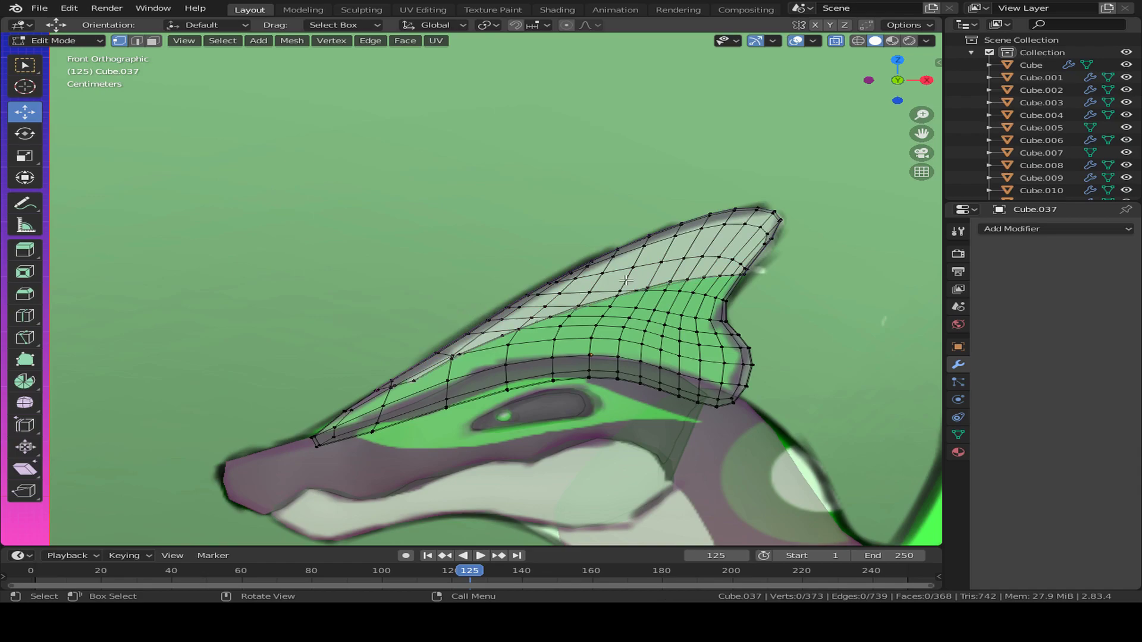
In Object Mode, turn off see-through display, select only the separated white crest piece and copy it as an object.
scroll(408, 330, "down", 2)
key("Tab")
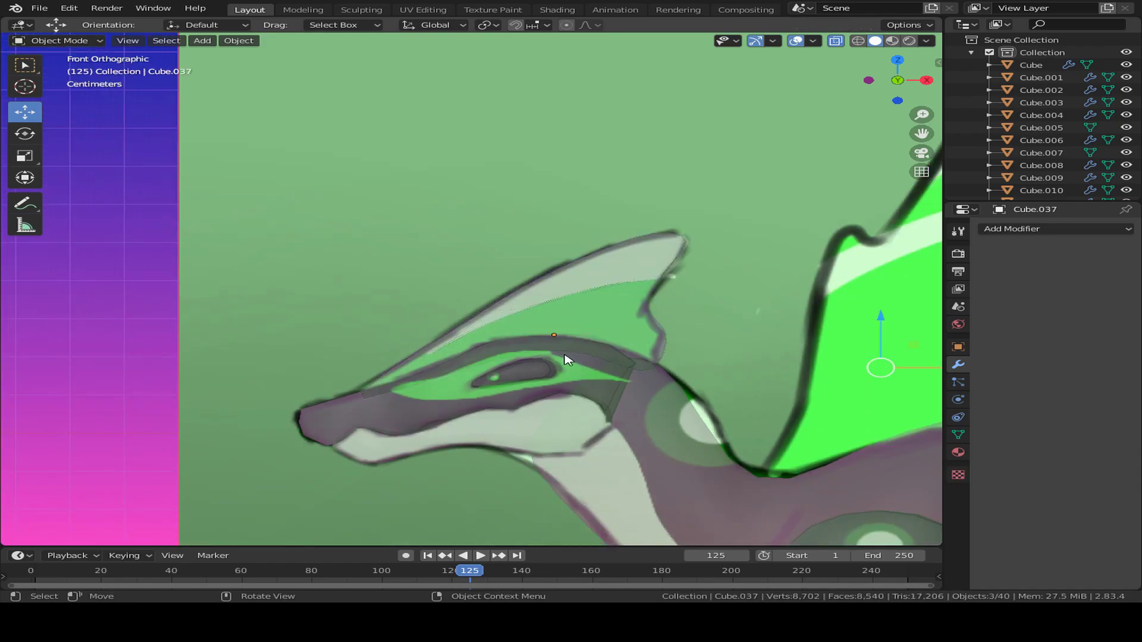
middle_click_drag(612, 301, 595, 326)
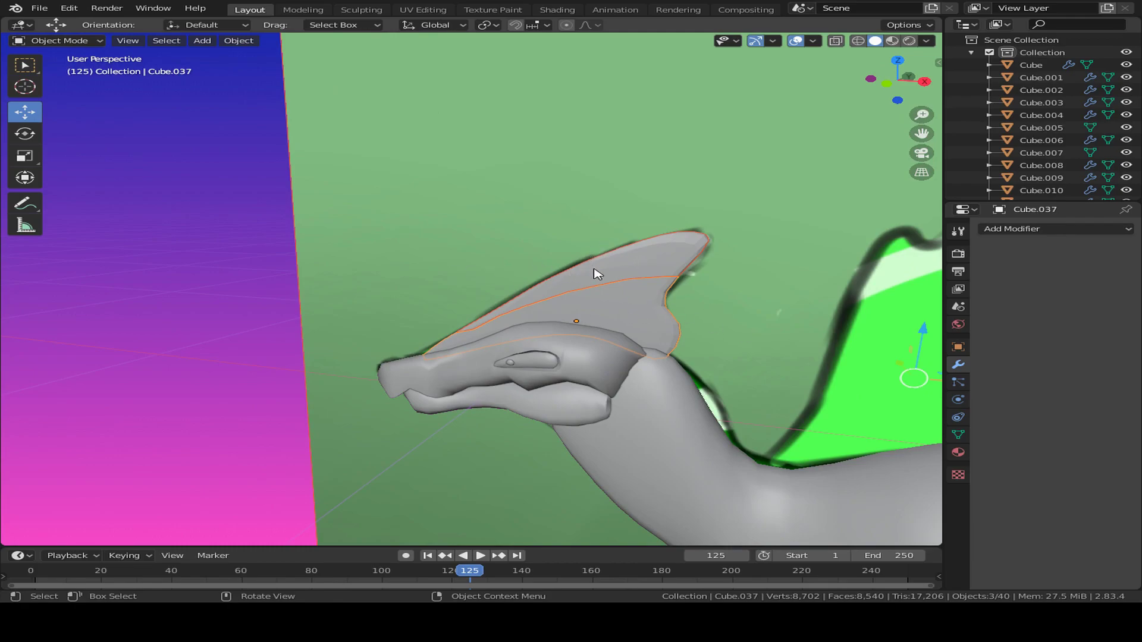
left_click(651, 271)
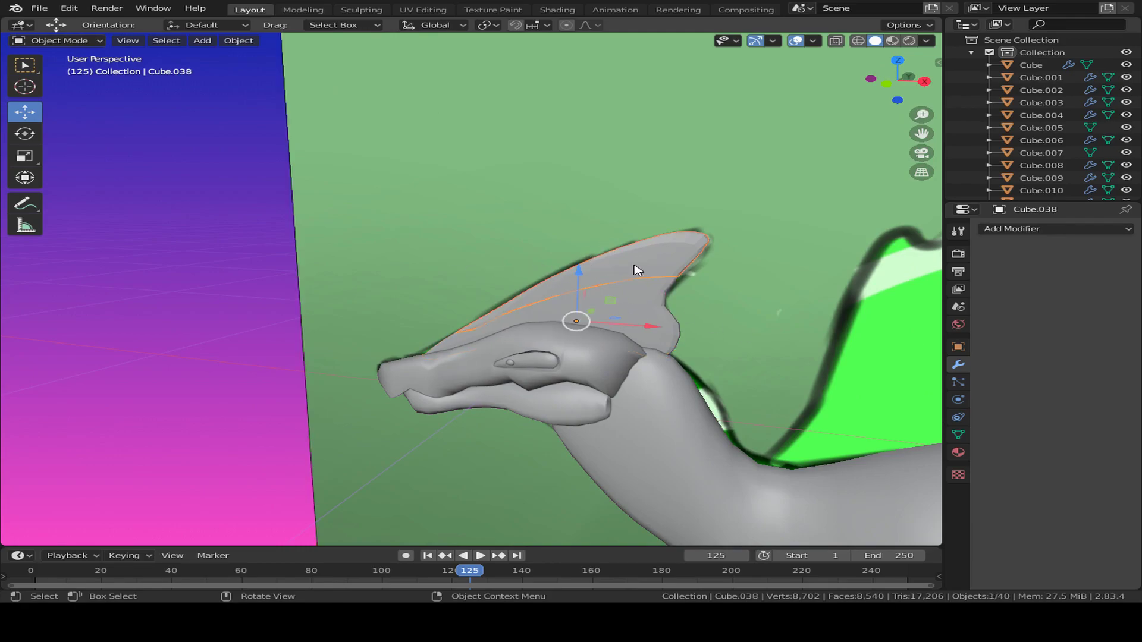
right_click(499, 334)
left_click(510, 380)
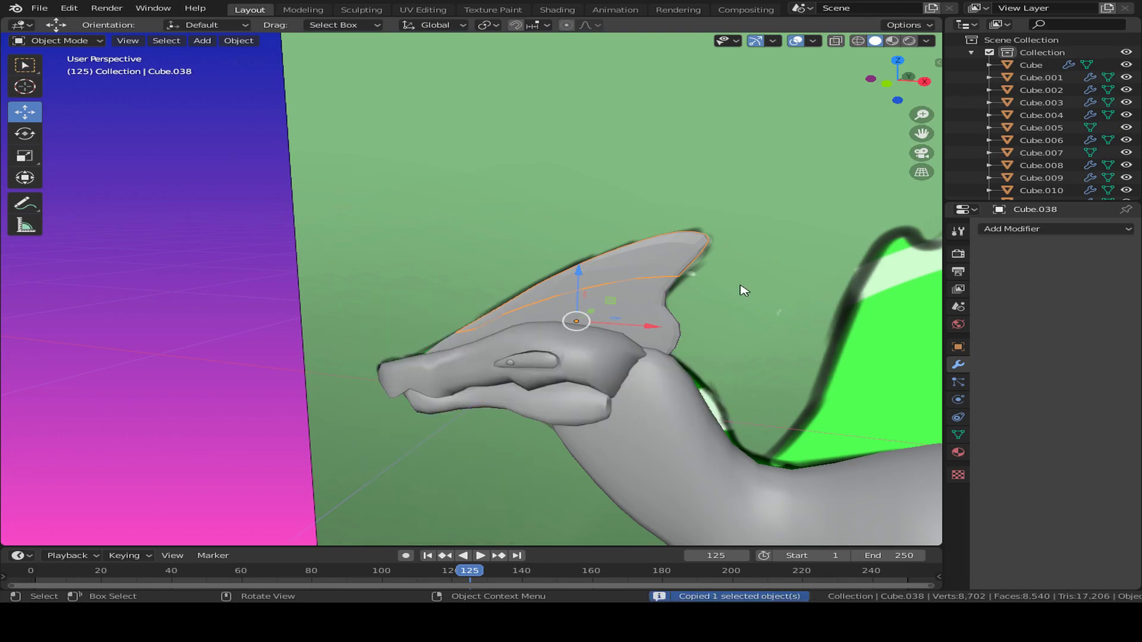
Undo the separation, duplication, selections and both colour-border Knife cuts on the original crest.
key("ctrl")
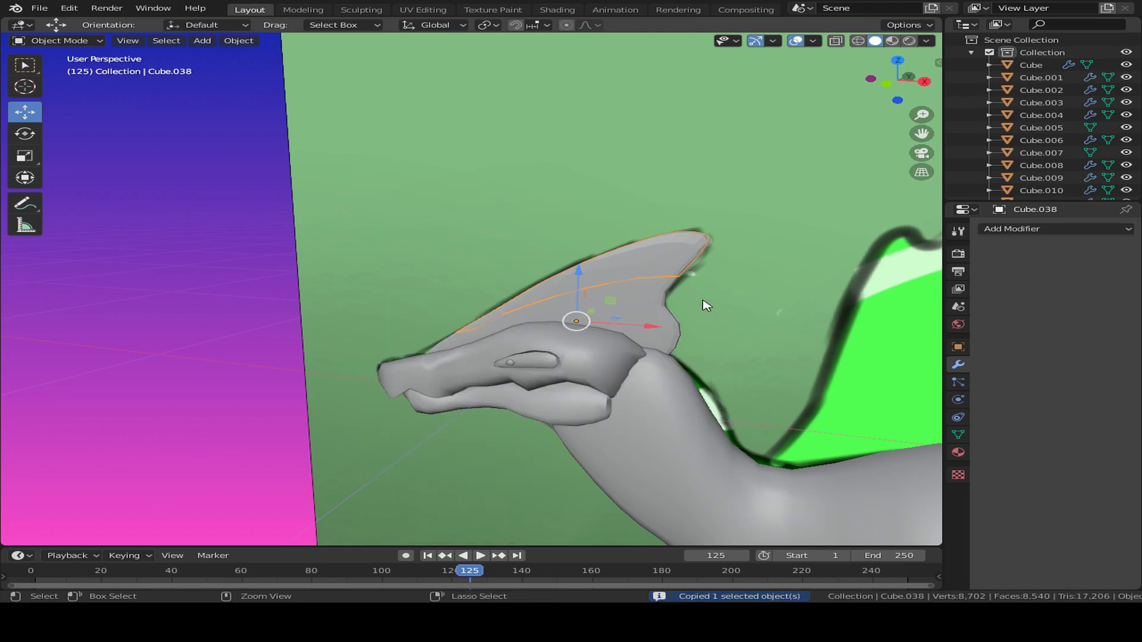
left_click(706, 306, "ctrl")
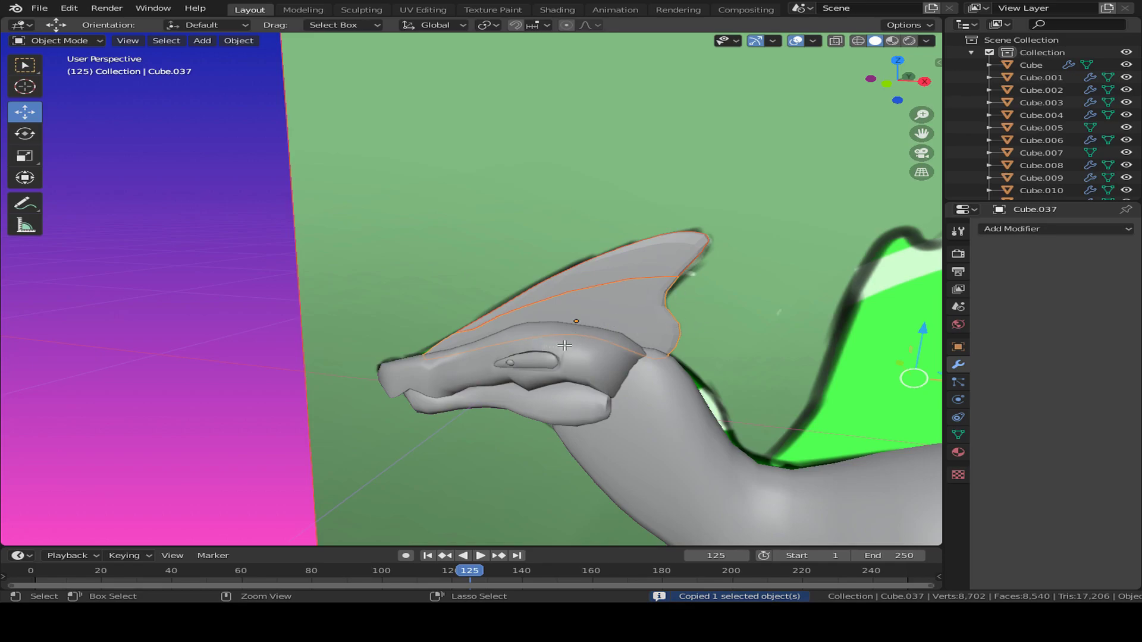
key("Tab")
scroll(658, 384, "down", 2)
key("ctrl+z")
key("ctrl+z")
key("ctrl+z")
key("ctrl+z")
key("ctrl+z")
key("ctrl+z")
key("ctrl+z")
key("ctrl+z")
key("ctrl+z")
Return to Object Mode, paste the copied white crest piece over the uncut crest and select it.
middle_click_drag(620, 331, 591, 316)
key("Tab")
right_click(590, 316)
left_click(582, 320)
middle_click_drag(438, 318, 473, 332)
left_click(619, 252)
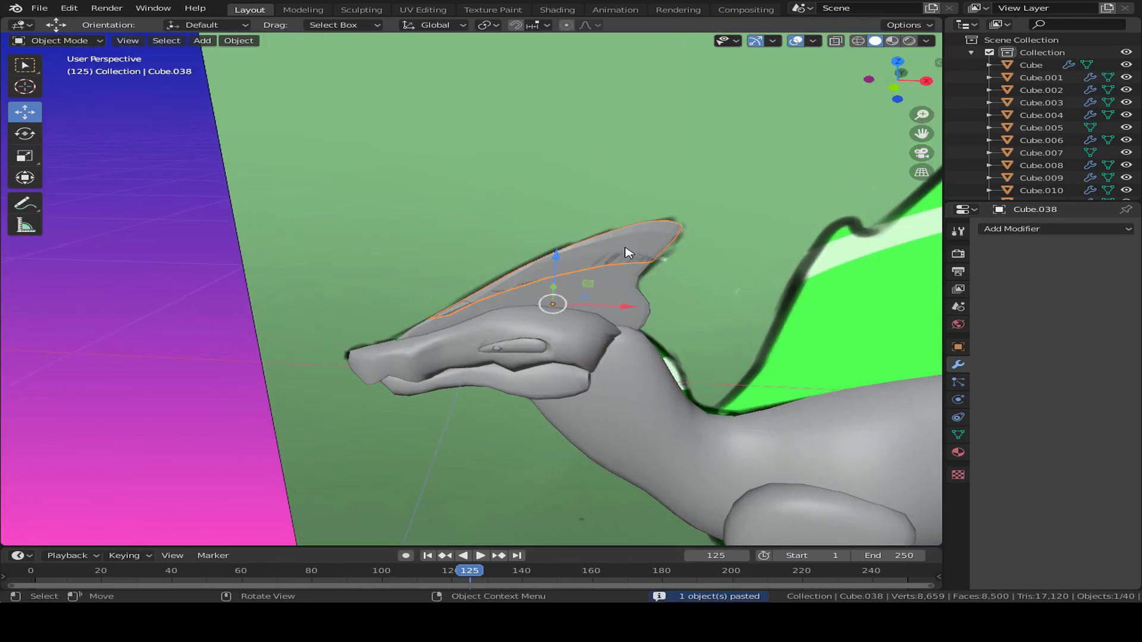
Add a Solidify modifier to the pasted crest piece and set its thickness to -0.01 m.
left_click(1035, 231)
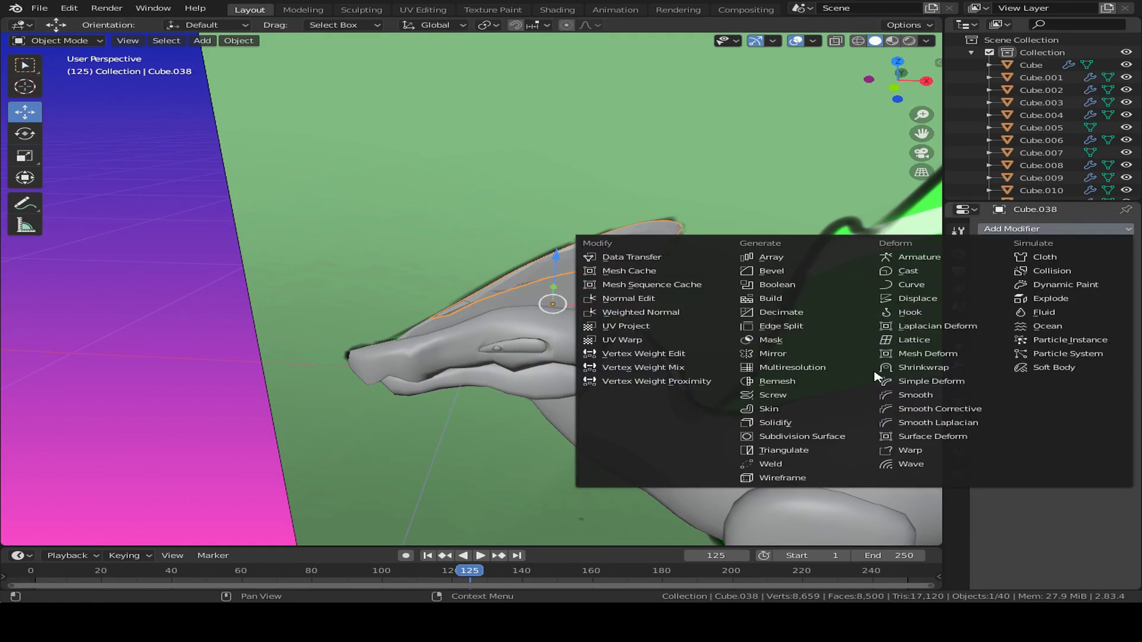
left_click(772, 425)
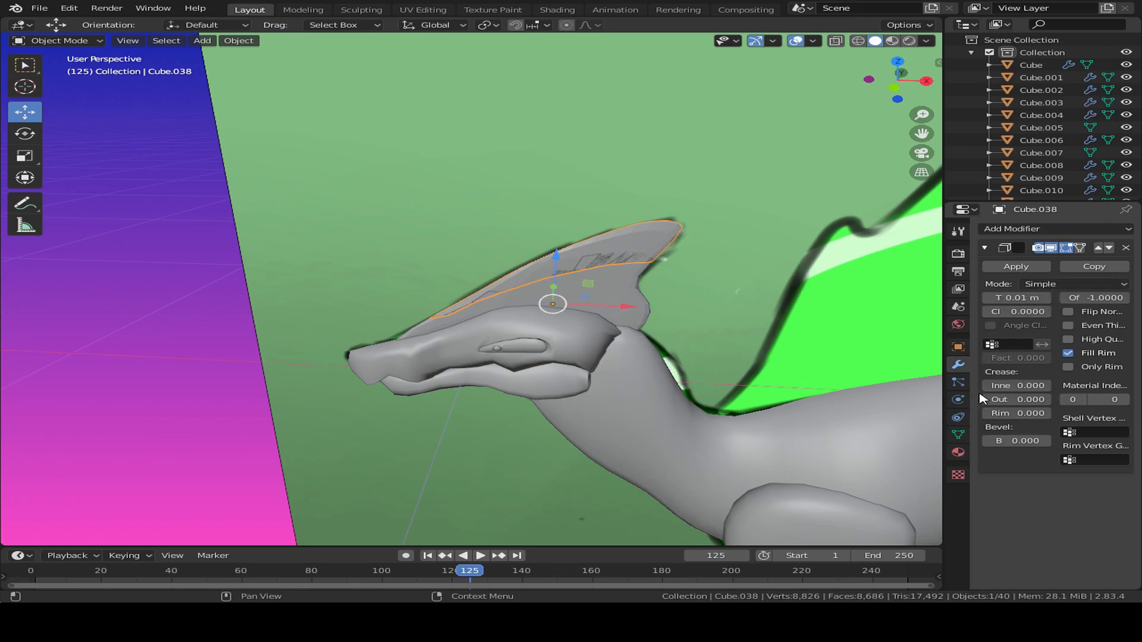
left_click_drag(1016, 298, 988, 297)
middle_click_drag(586, 380, 684, 399)
scroll(570, 417, "up", 2)
middle_click_drag(613, 411, 573, 363)
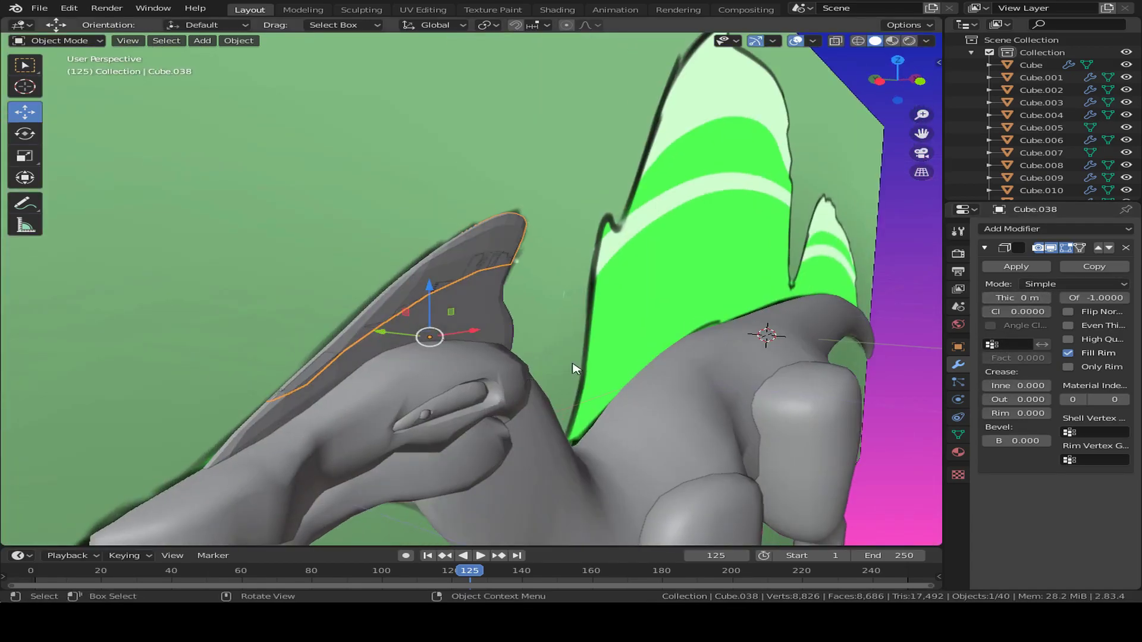
left_click(988, 298)
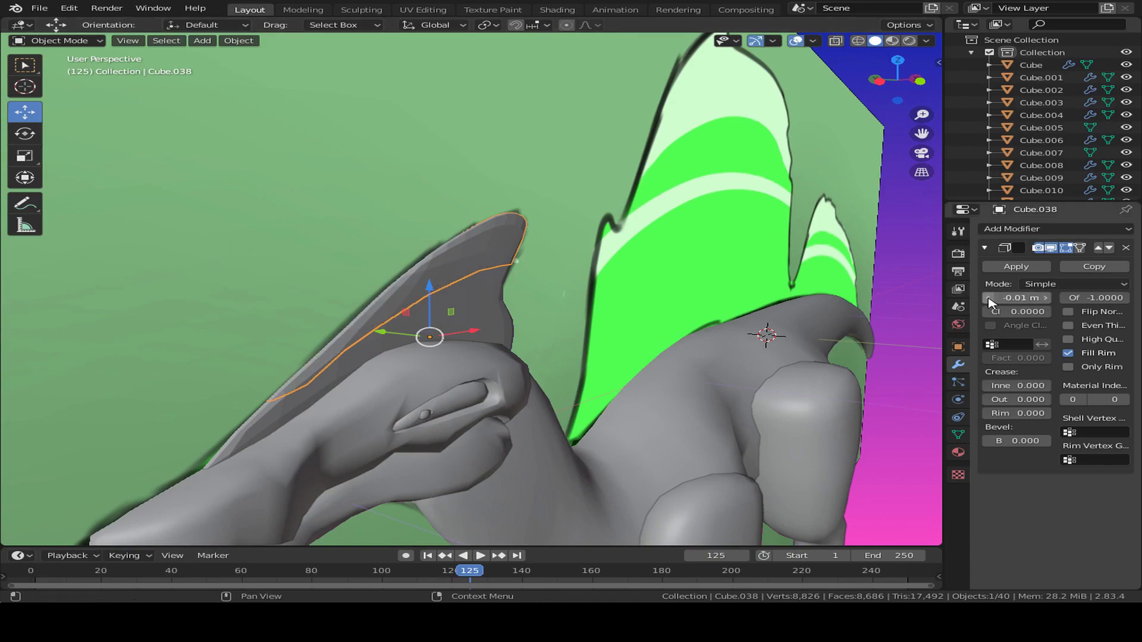
middle_click_drag(648, 381, 554, 384)
Shade the pasted white crest piece smooth and enable Auto Smooth with an angle of 54.2°.
right_click(784, 254)
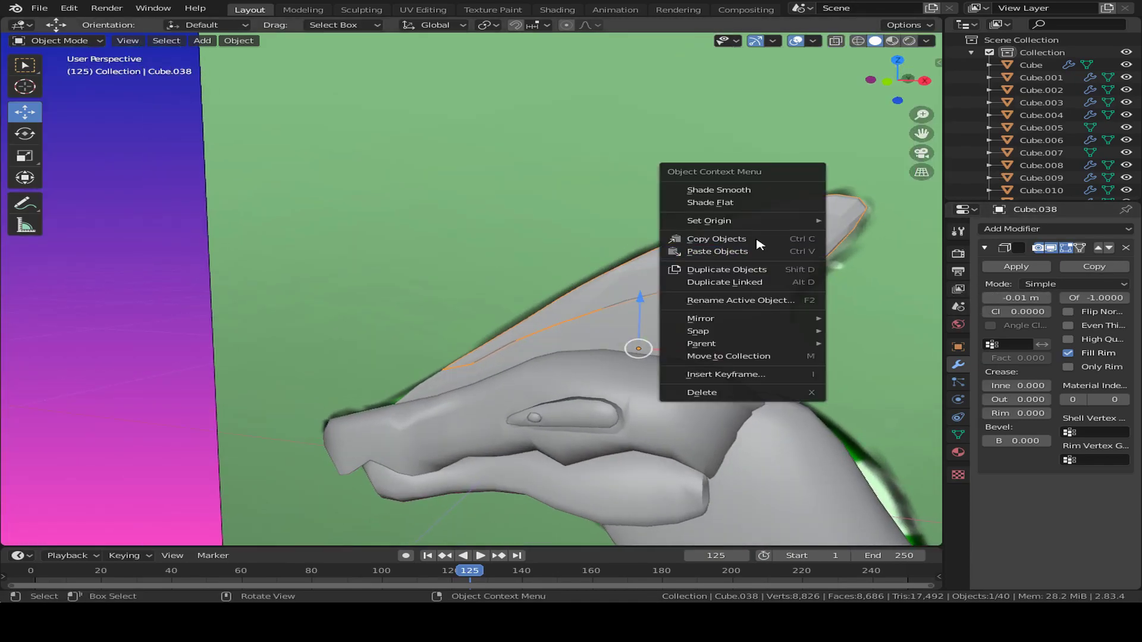
left_click(730, 192)
left_click(958, 435)
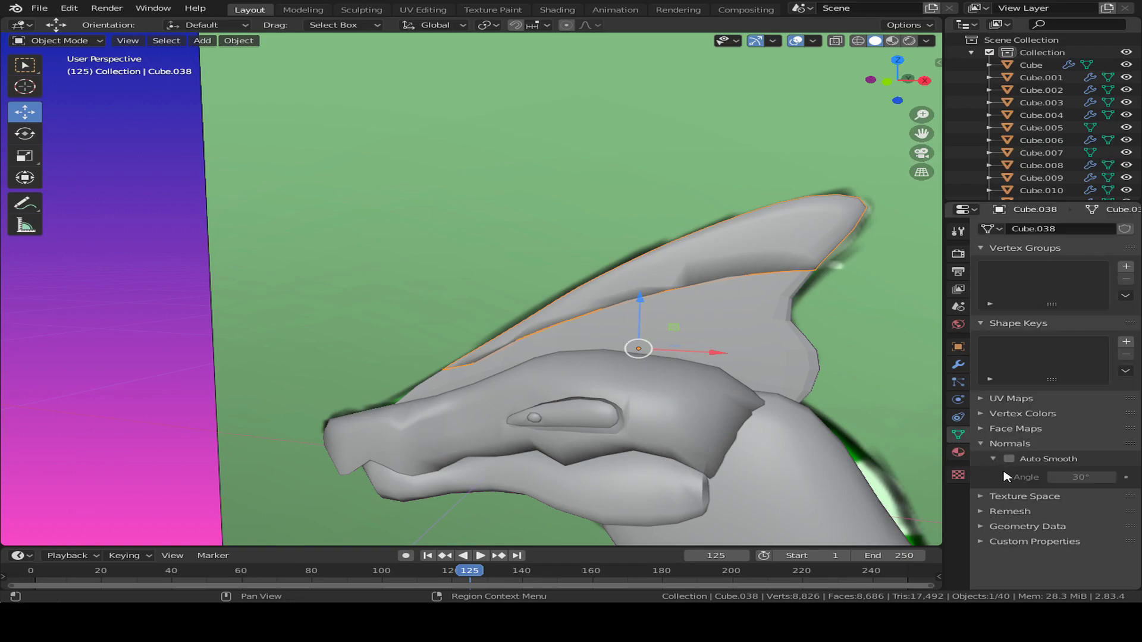
left_click(1009, 458)
left_click(1062, 478)
type("54")
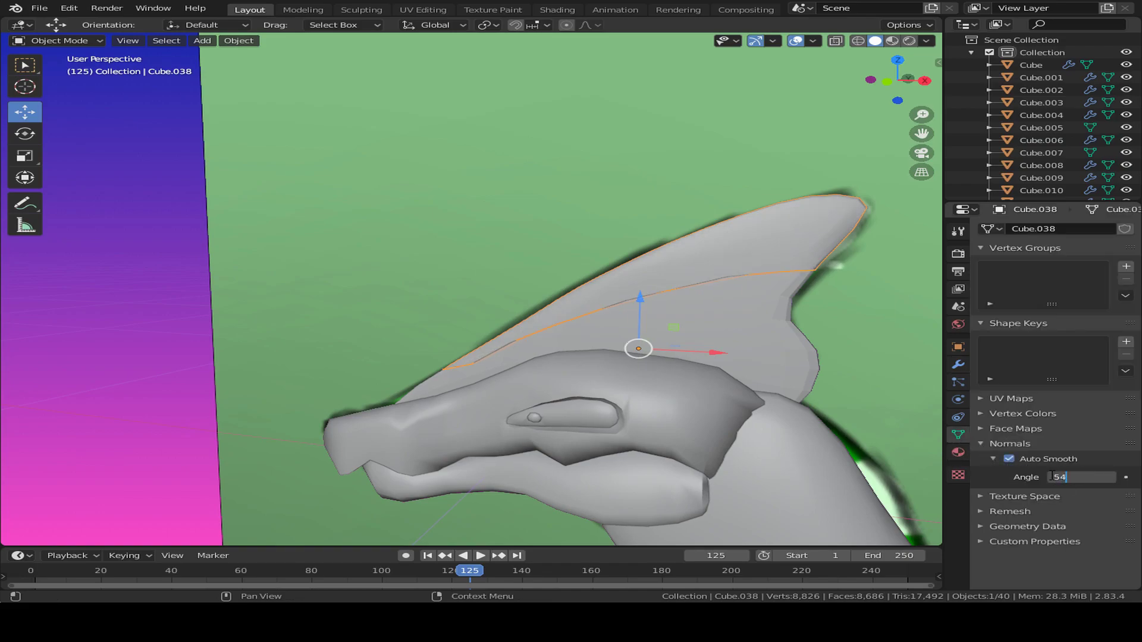
type(".2")
key("Return")
left_click(859, 379)
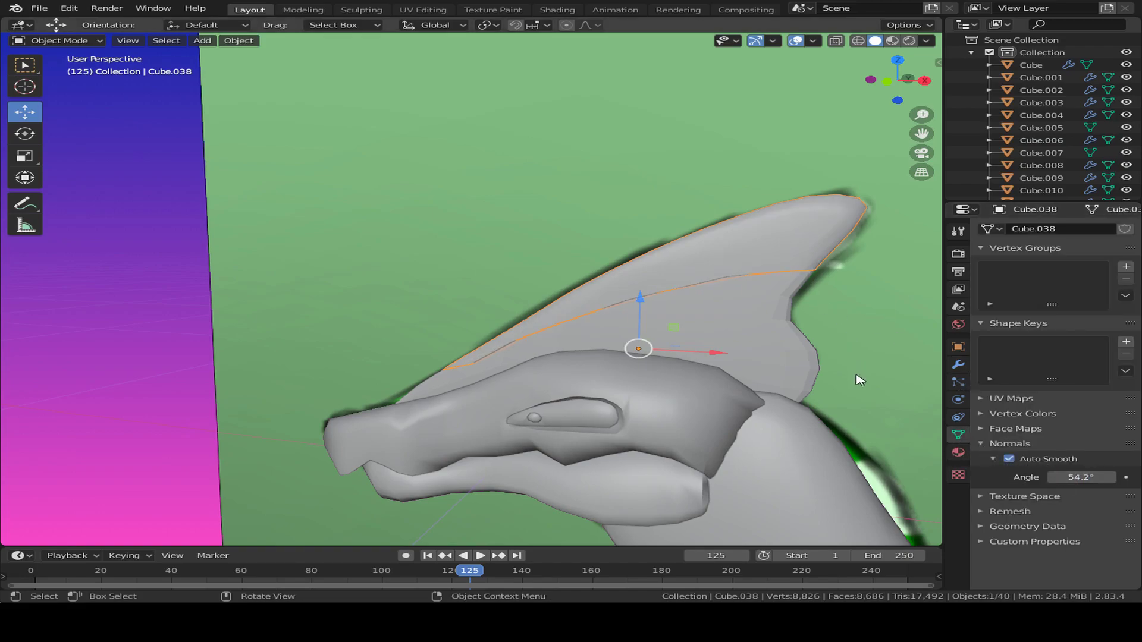
Shade the underlying full crest smooth and enable Auto Smooth with an angle of 54.2°.
right_click(738, 328)
left_click(726, 320)
left_click(1009, 460)
left_click(1086, 476)
type("54.2")
key("Return")
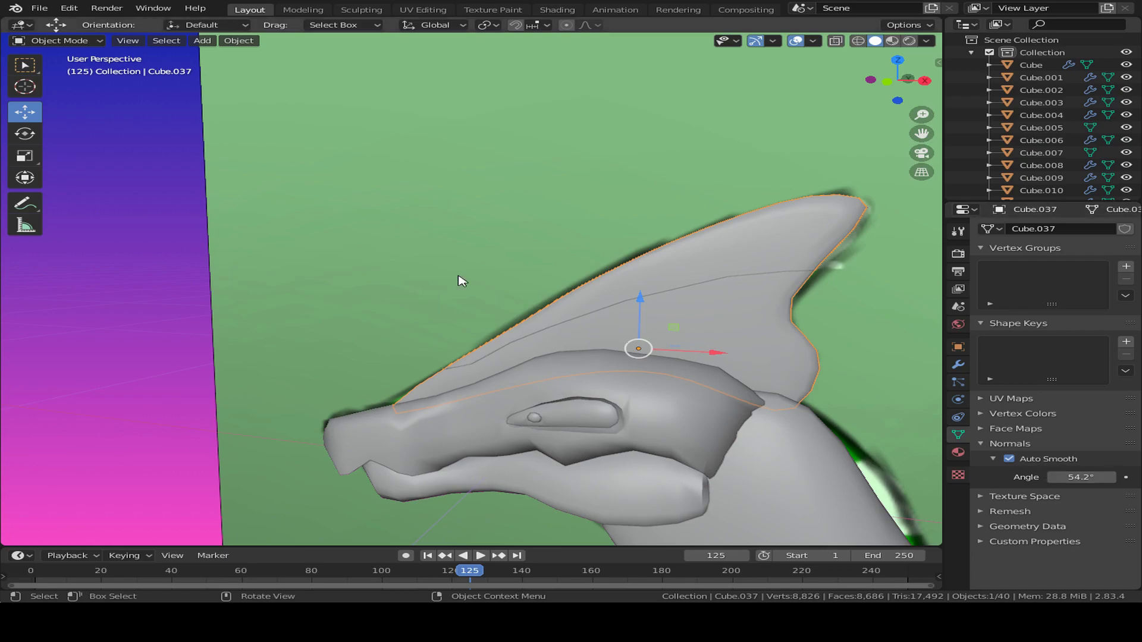
Select the white crest piece and try Solidify thicknesses of -0.001 m and -0.005 m.
left_click(693, 255)
middle_click_drag(693, 255, 595, 262)
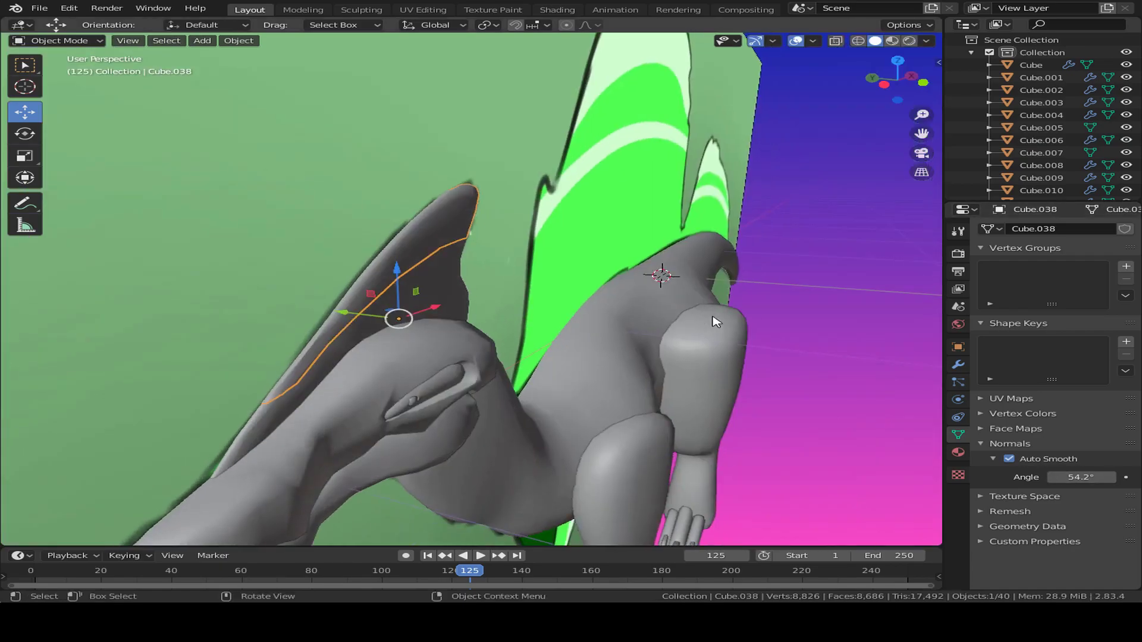
left_click(958, 365)
left_click(1012, 298)
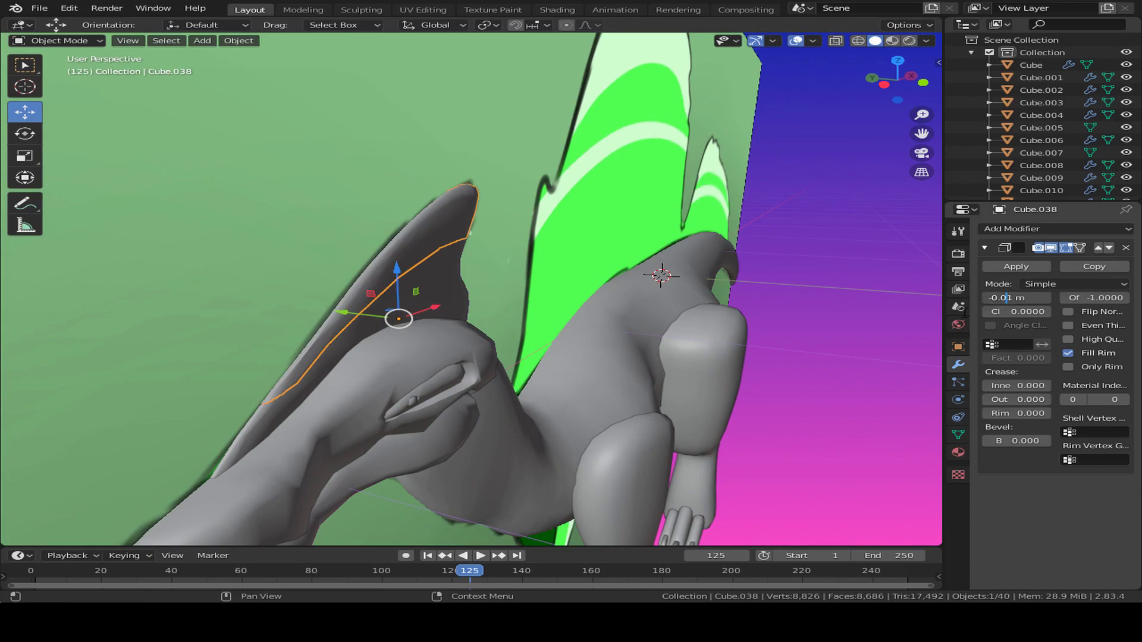
key("Return")
middle_click_drag(495, 288, 441, 277)
left_click(1015, 299)
left_click(1016, 301)
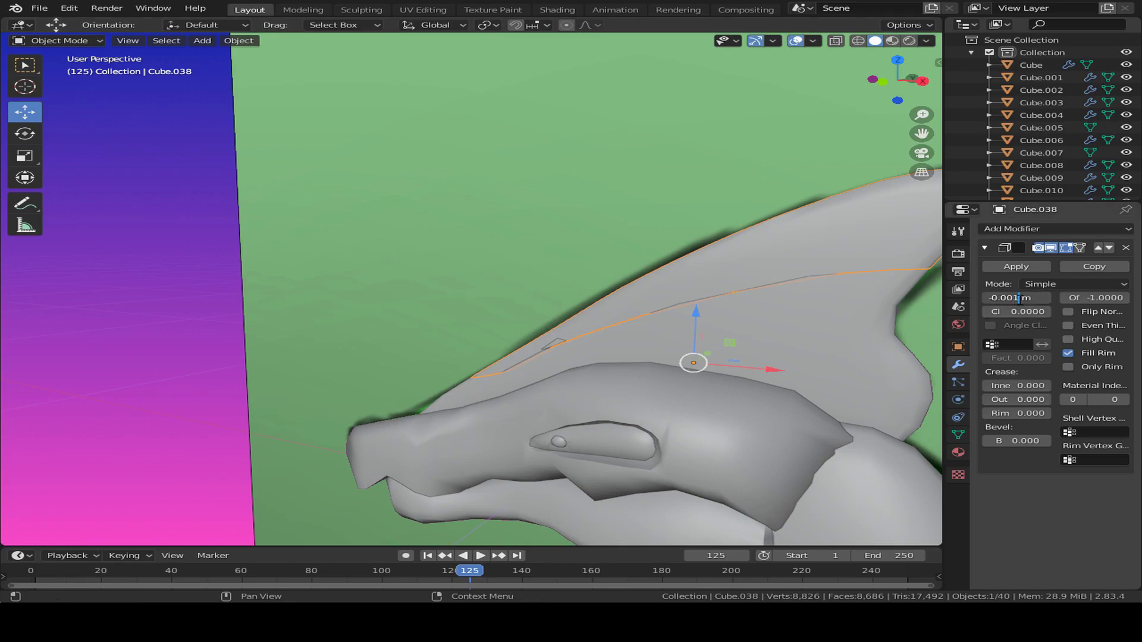
key("Return")
Increase the white crest piece's shell thickness by setting its Solidify thickness to -0.037 m.
middle_click_drag(351, 294, 617, 247)
left_click(635, 346)
middle_click_drag(635, 349, 731, 359)
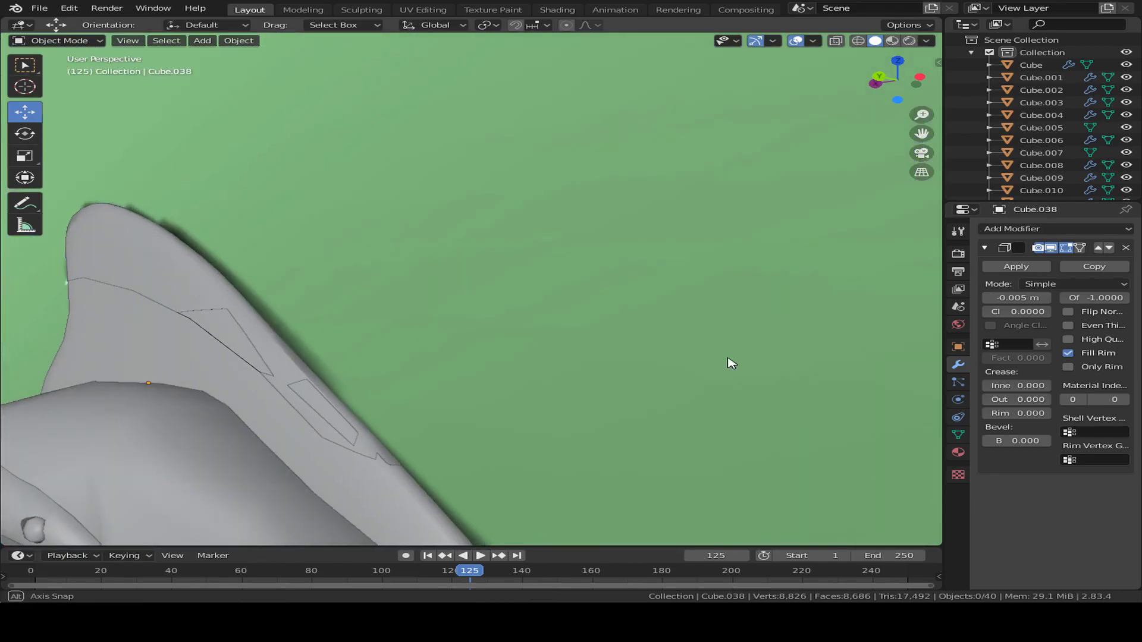
scroll(250, 305, "down", 1)
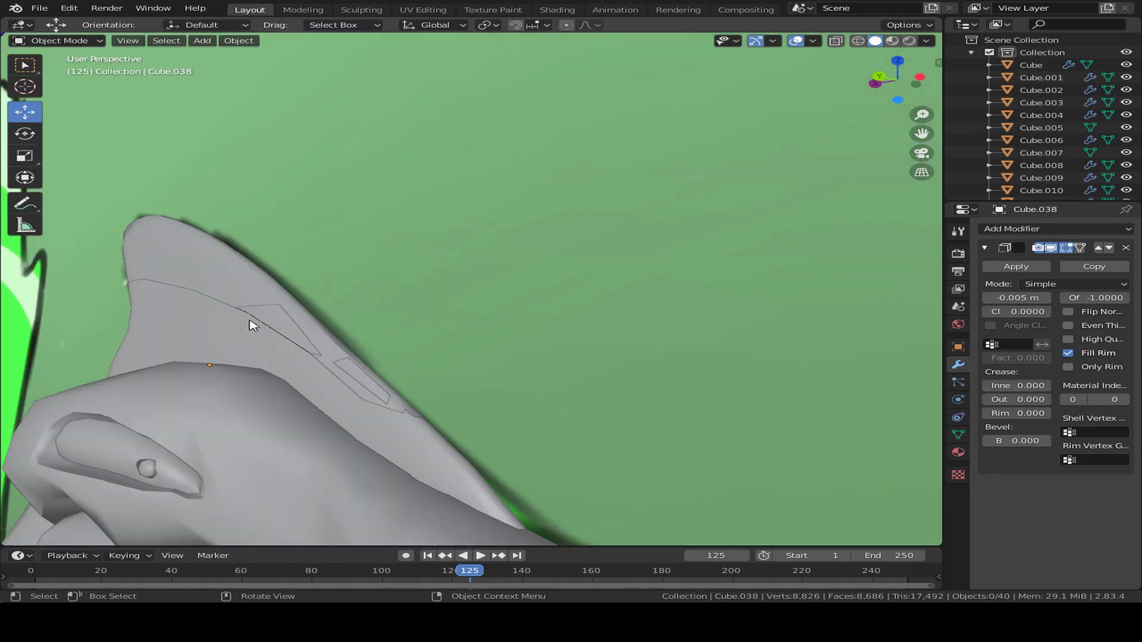
left_click(1016, 298)
left_click(1021, 298)
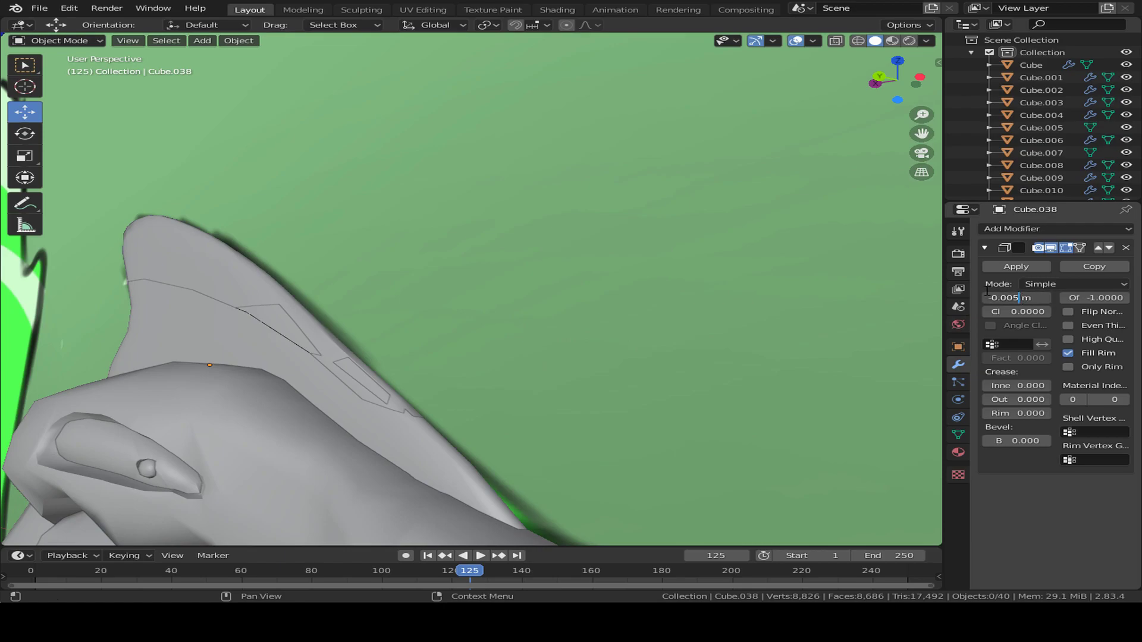
type("7")
key("Return")
left_click(987, 298)
middle_click_drag(719, 301, 856, 393)
left_click(987, 298)
middle_click_drag(619, 333, 554, 324)
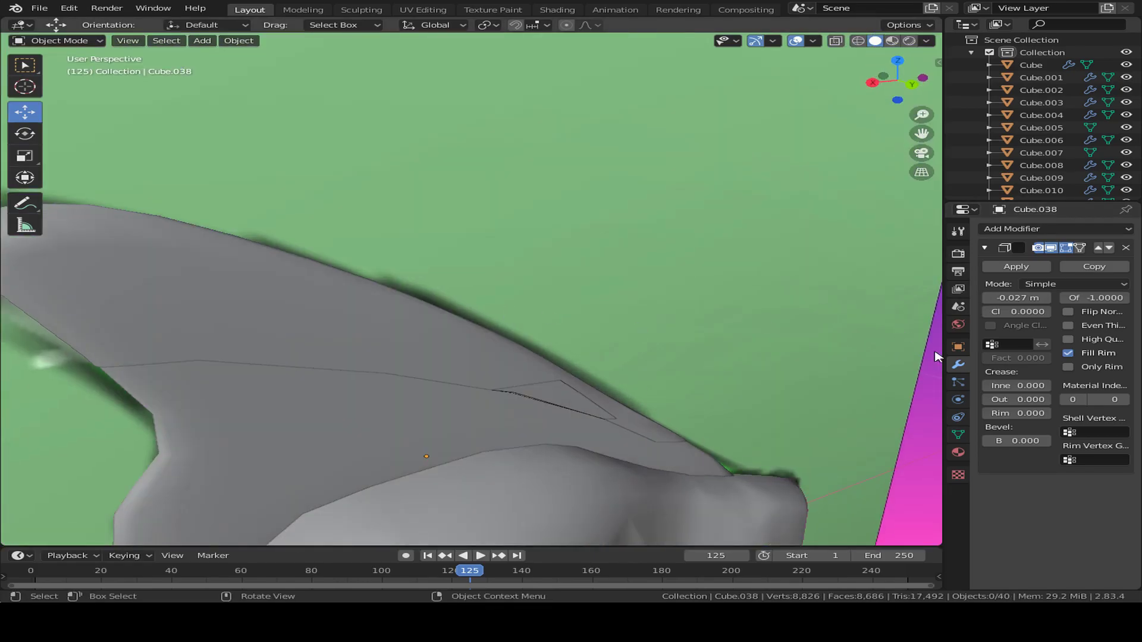
left_click(987, 298)
Select the white crest piece and nudge it slightly along the Y axis in top view to centre it over the crest.
left_click(392, 331)
key("KP_7")
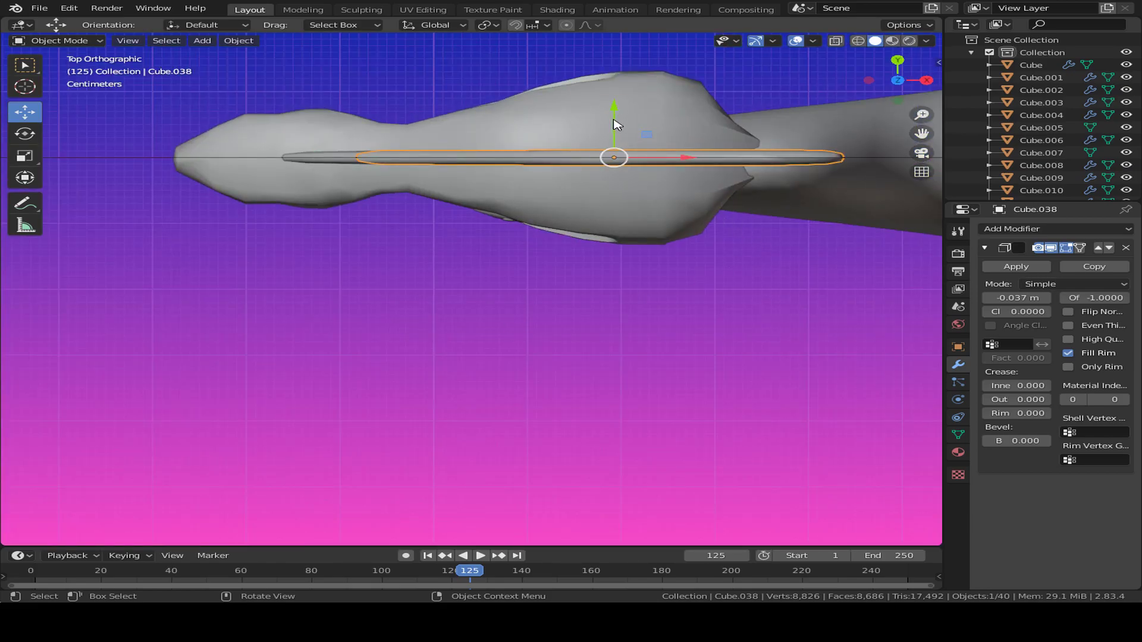
left_click_drag(613, 123, 614, 124)
middle_click_drag(613, 124, 392, 223)
middle_click_drag(770, 314, 688, 298)
scroll(492, 305, "up", 4)
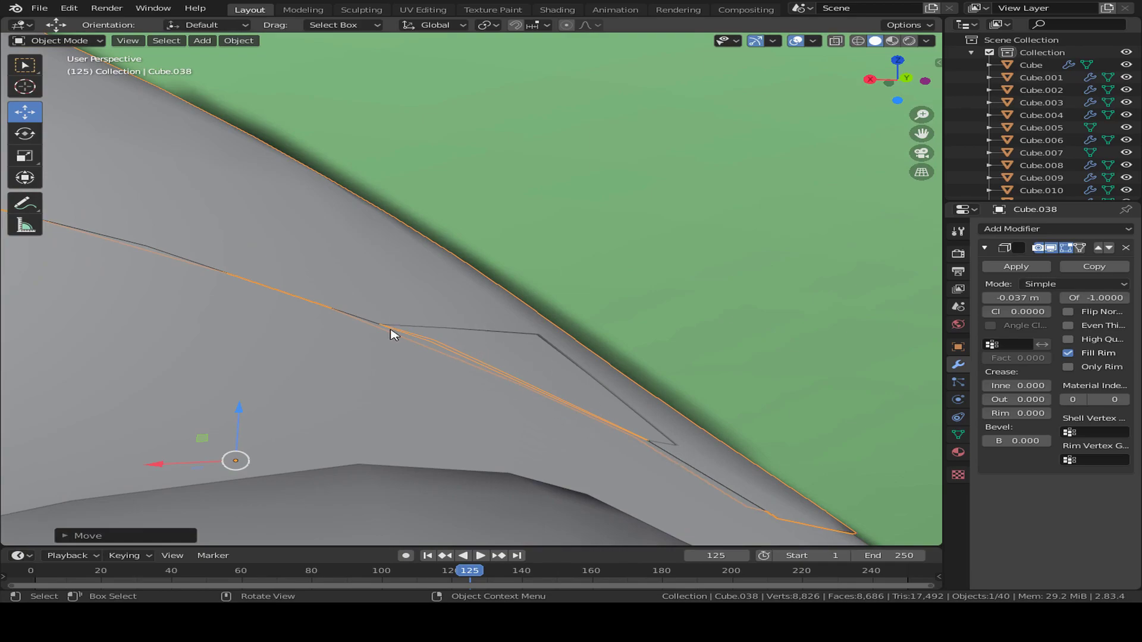
Examine how the white crest shell fits the crest on both sides of the head and against the reference.
scroll(402, 311, "down", 5)
middle_click_drag(400, 311, 718, 332)
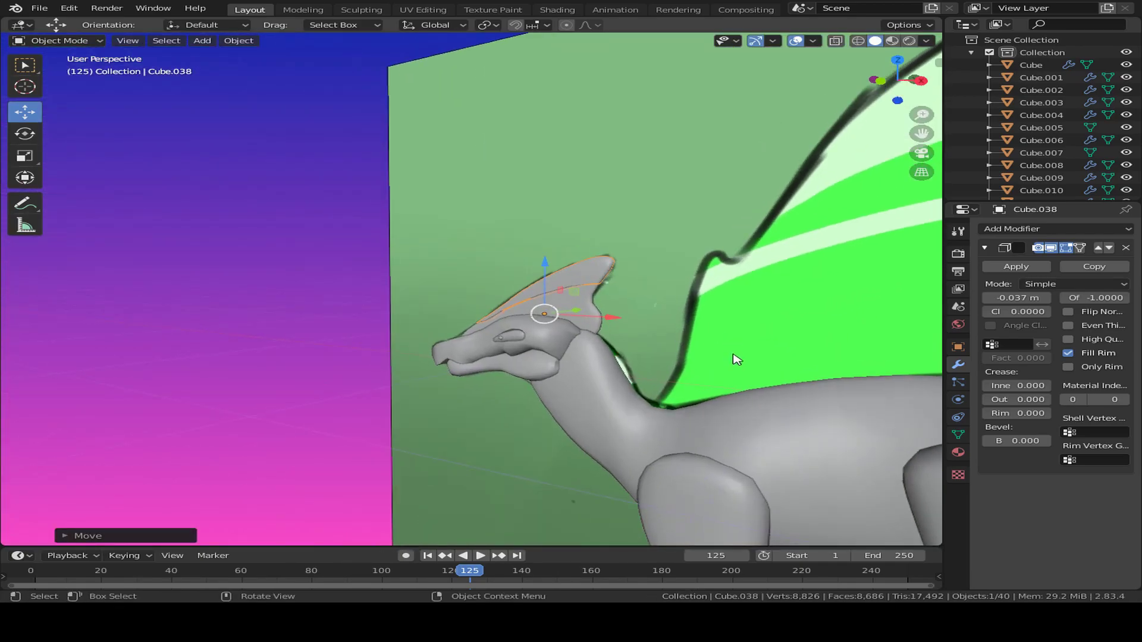
key("KP_1")
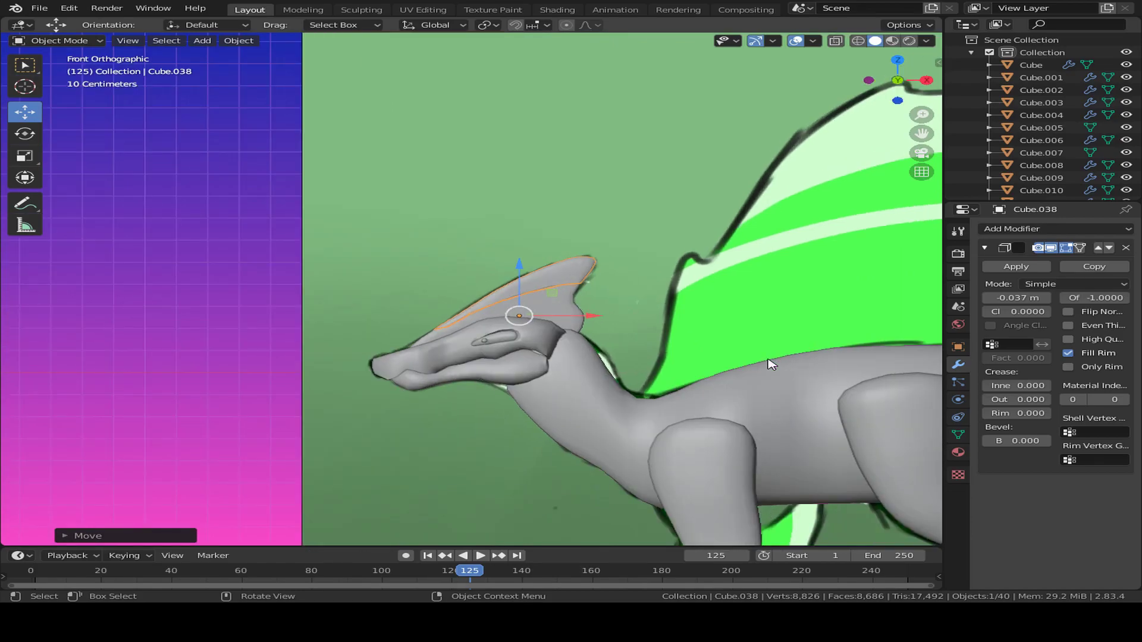
scroll(510, 306, "up", 4)
middle_click_drag(781, 325, 884, 316)
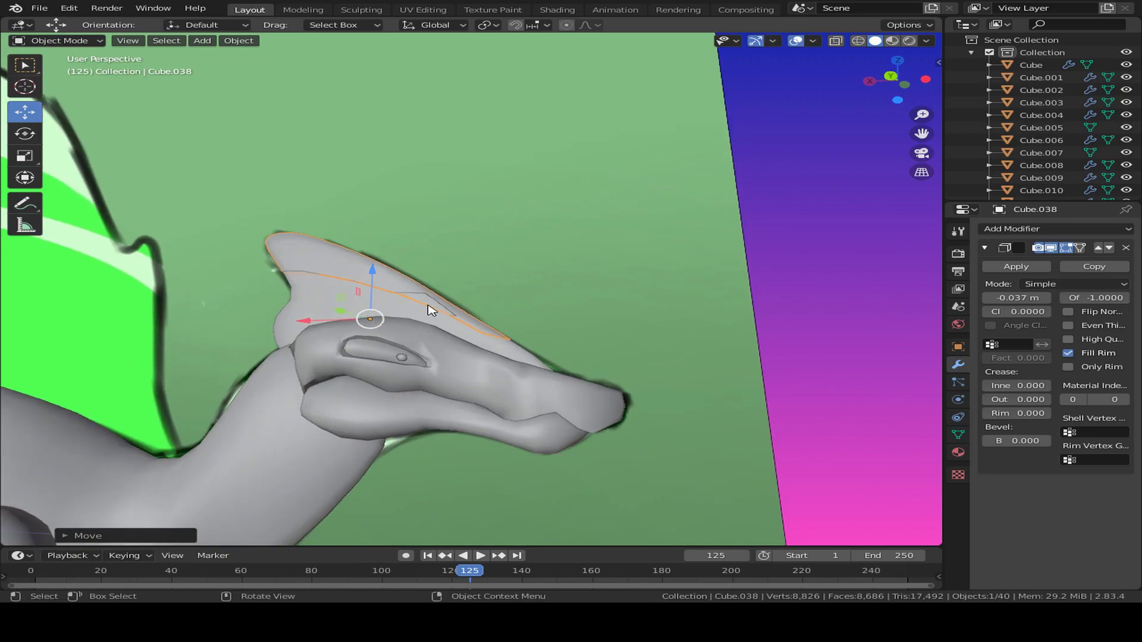
middle_click_drag(515, 286, 646, 311)
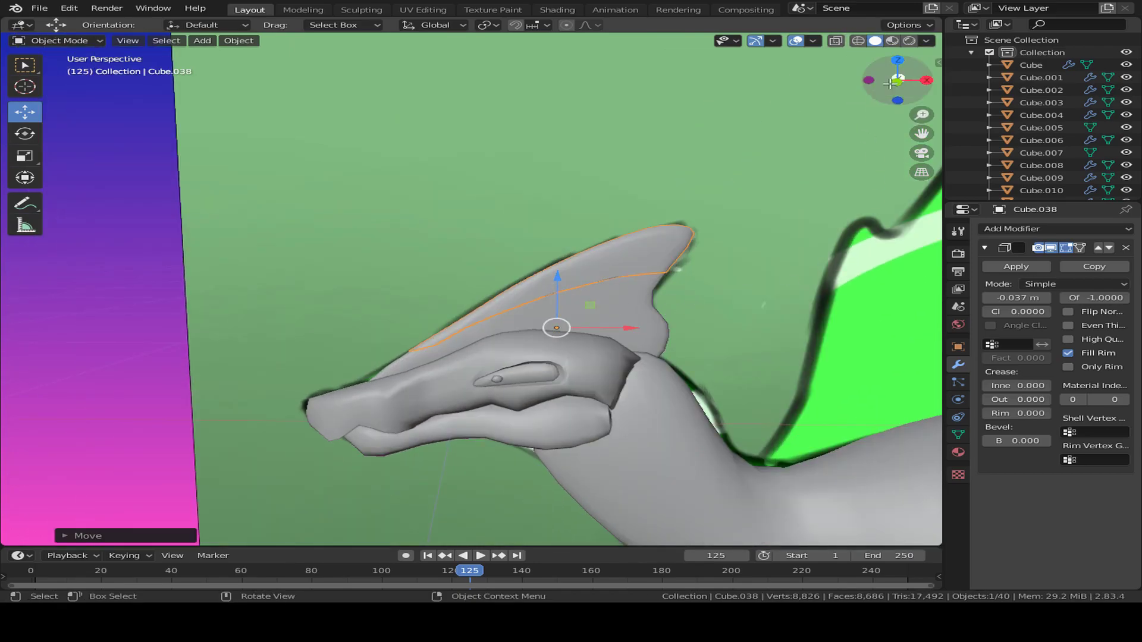
scroll(840, 347, "down", 2)
scroll(819, 232, "down", 3)
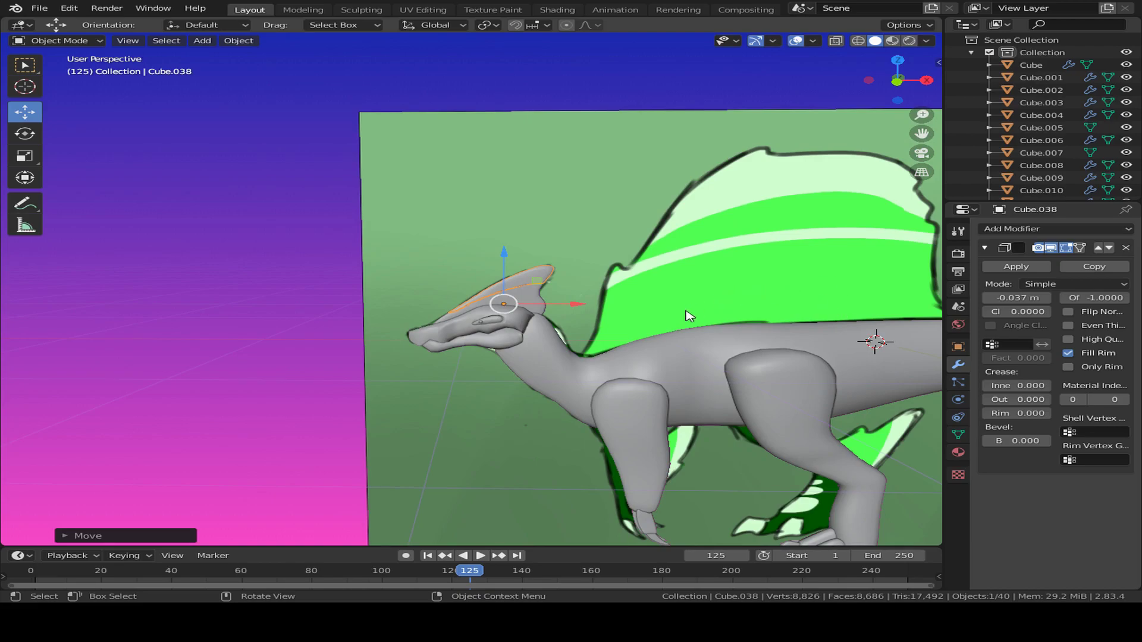
left_click(184, 320)
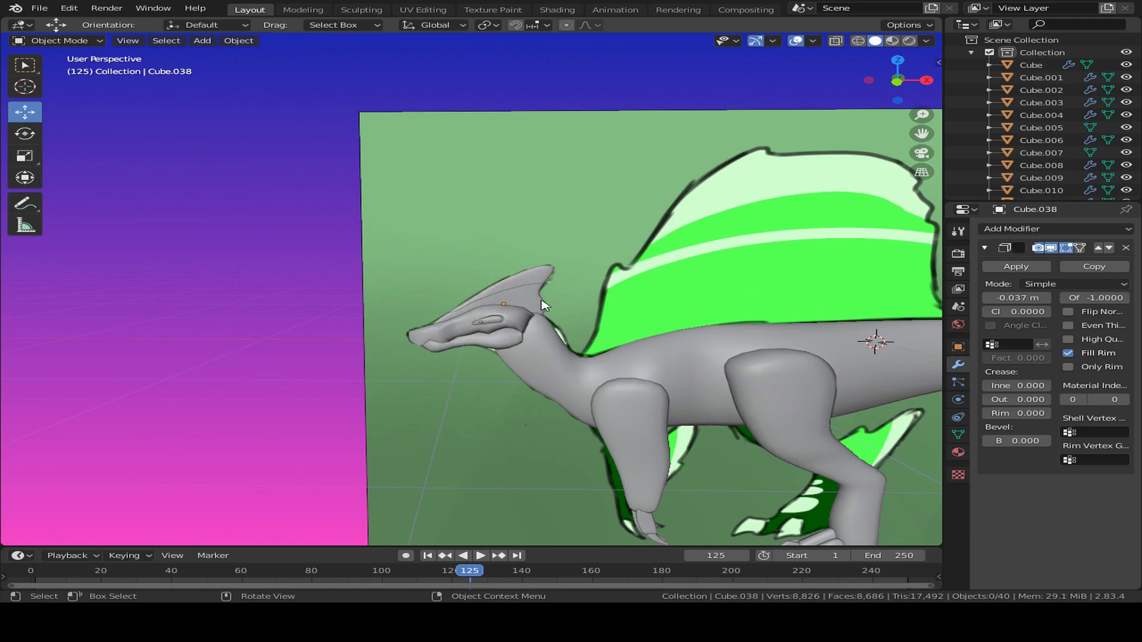
scroll(585, 331, "up", 4)
scroll(585, 331, "up", 2)
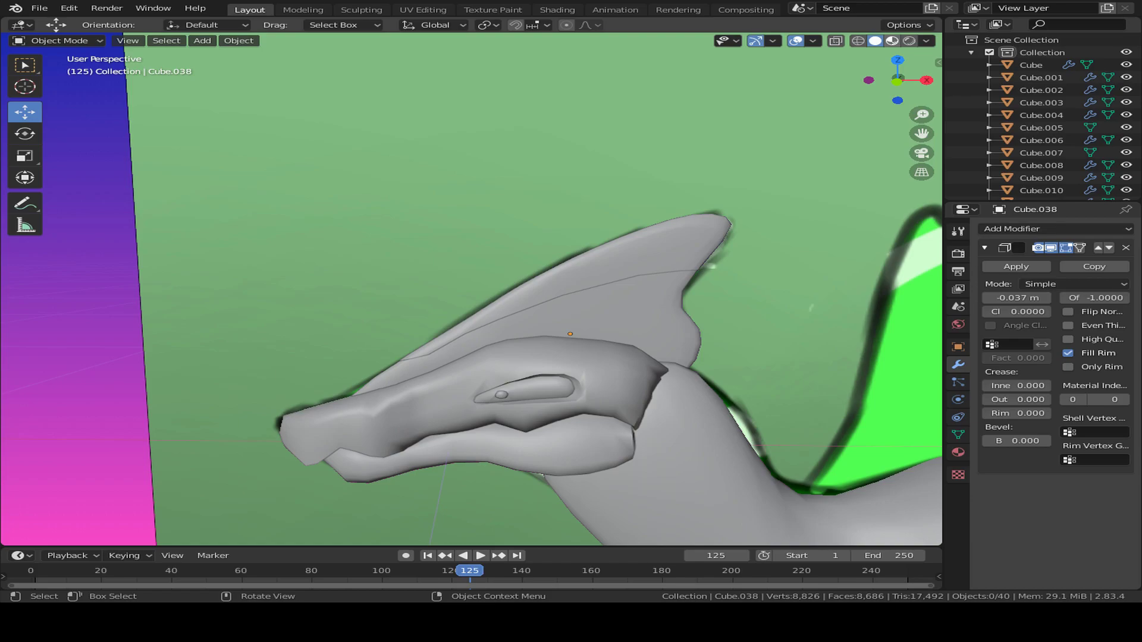
Switch the viewport to Material Preview shading and give the dinosaur's body a new material.
left_click(892, 41)
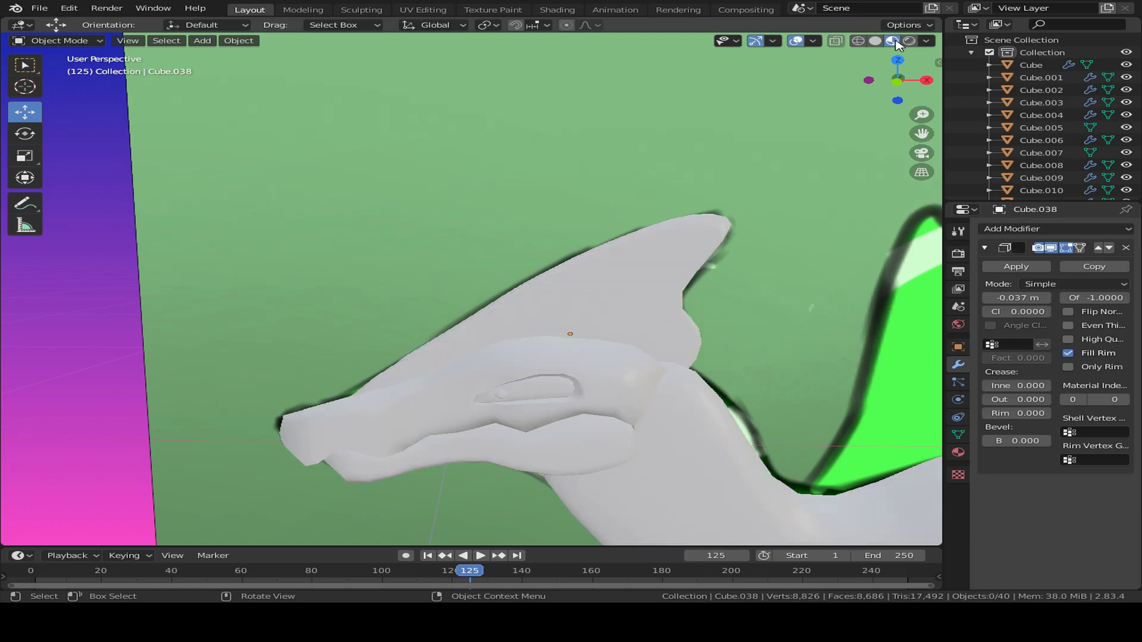
scroll(579, 363, "down", 7)
middle_click_drag(579, 362, 619, 362)
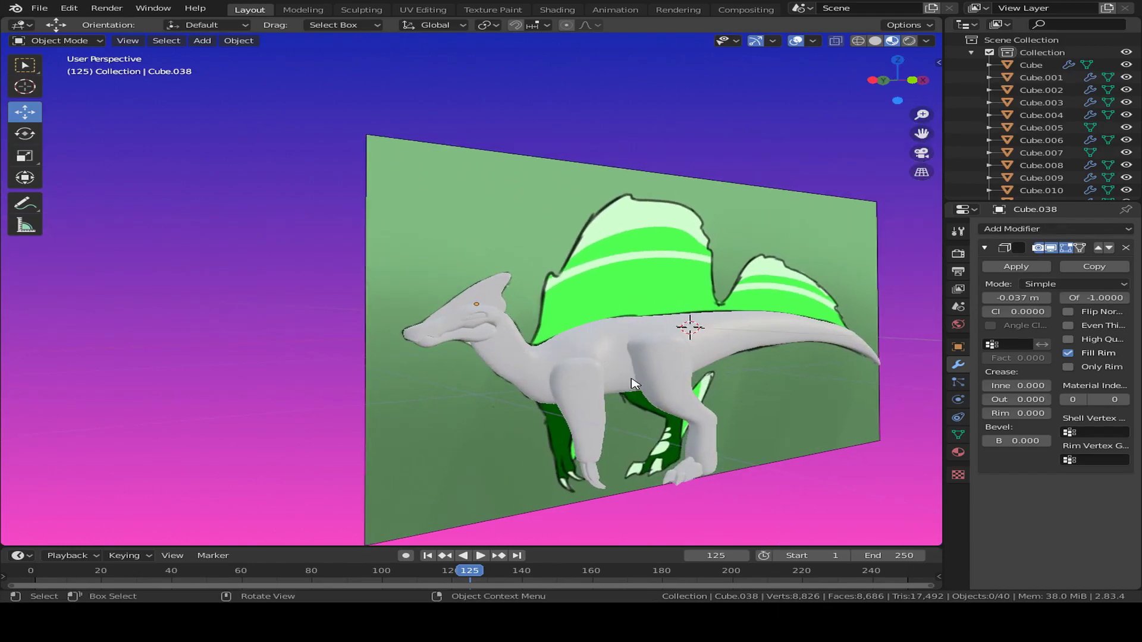
left_click(616, 348)
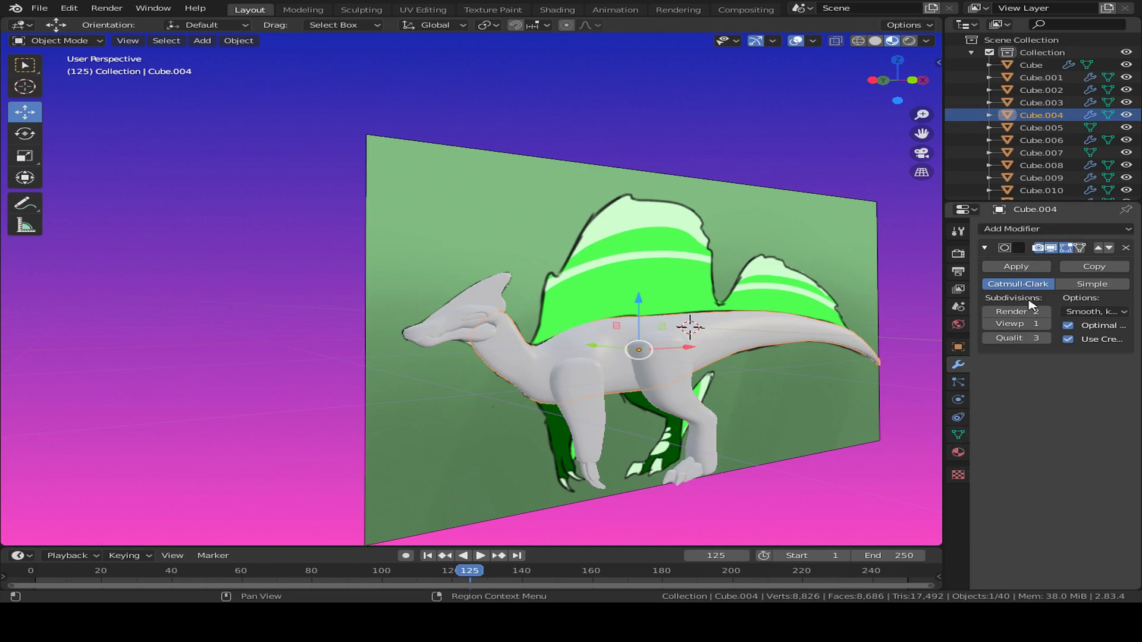
left_click(957, 452)
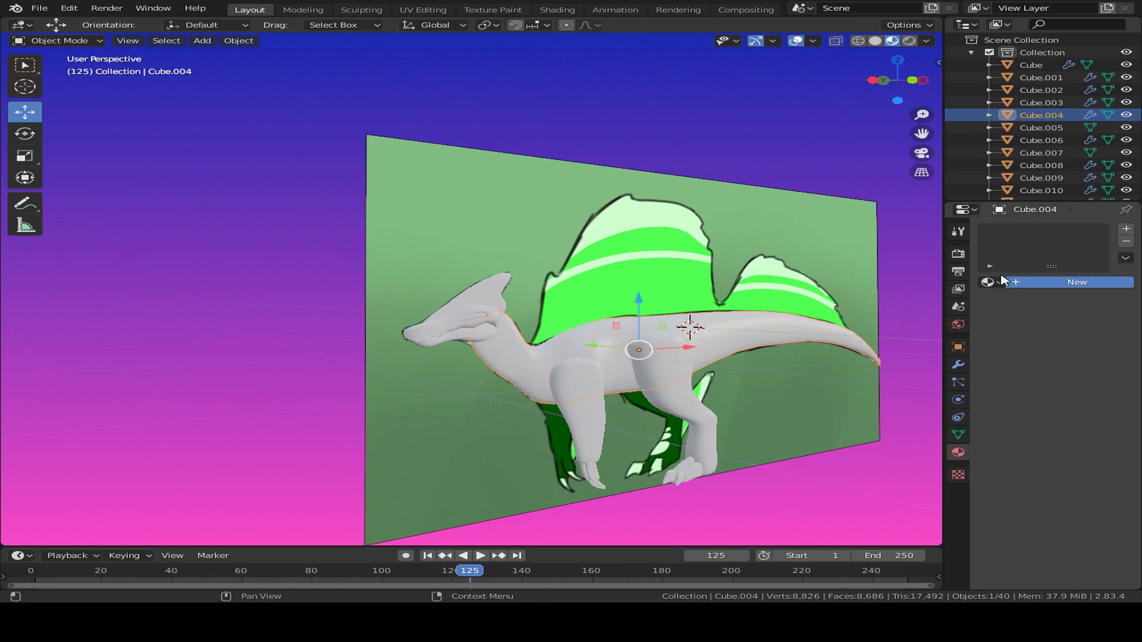
left_click(1030, 294)
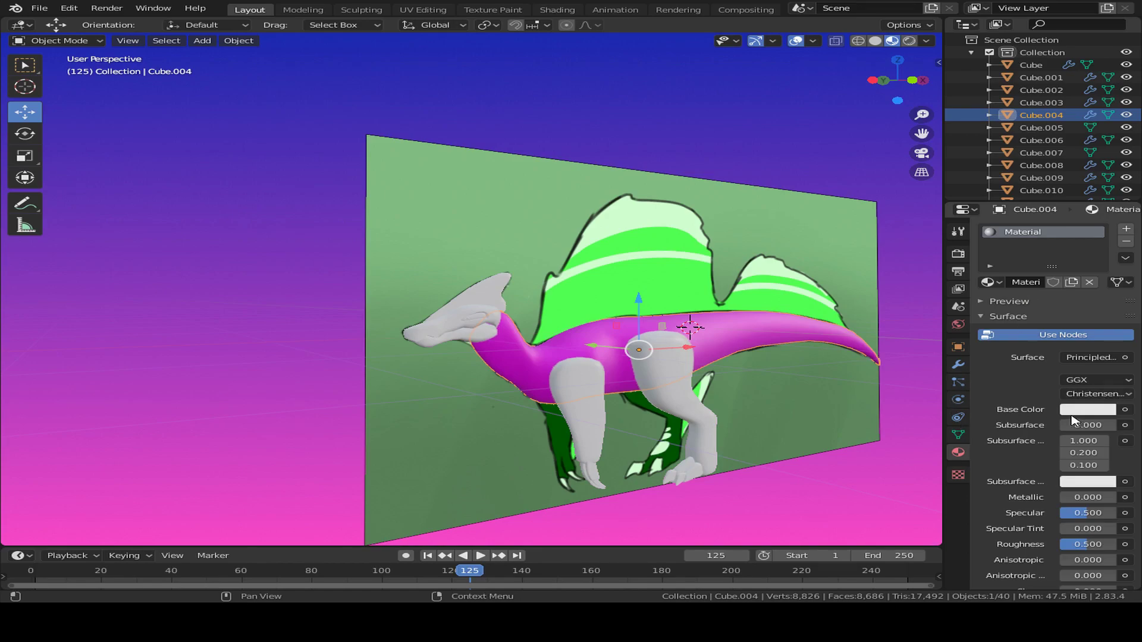
Set the body material's base colour to the dark green sampled from the reference image.
scroll(719, 302, "down", 2)
middle_click_drag(719, 302, 735, 339)
scroll(769, 399, "up", 5)
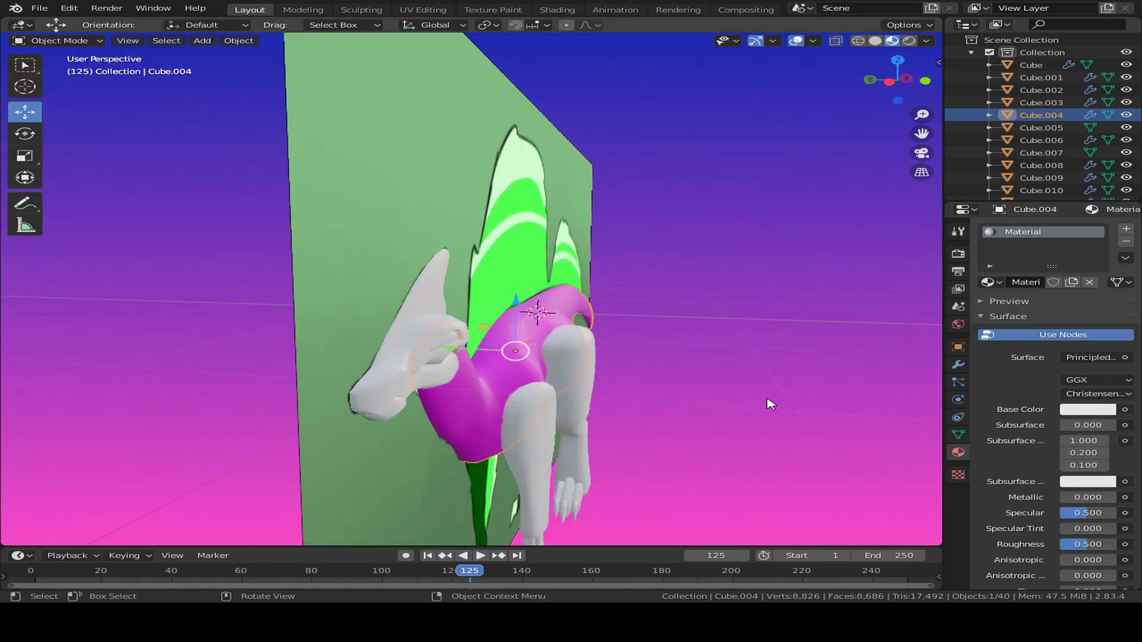
middle_click_drag(771, 404, 881, 411)
left_click(1086, 410)
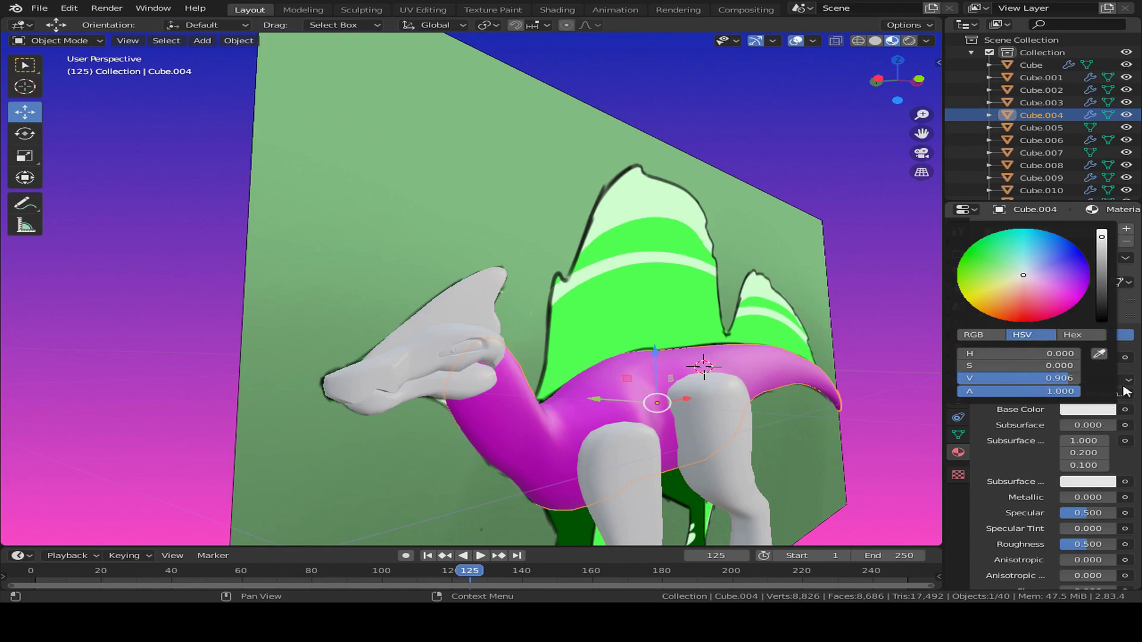
left_click(1098, 355)
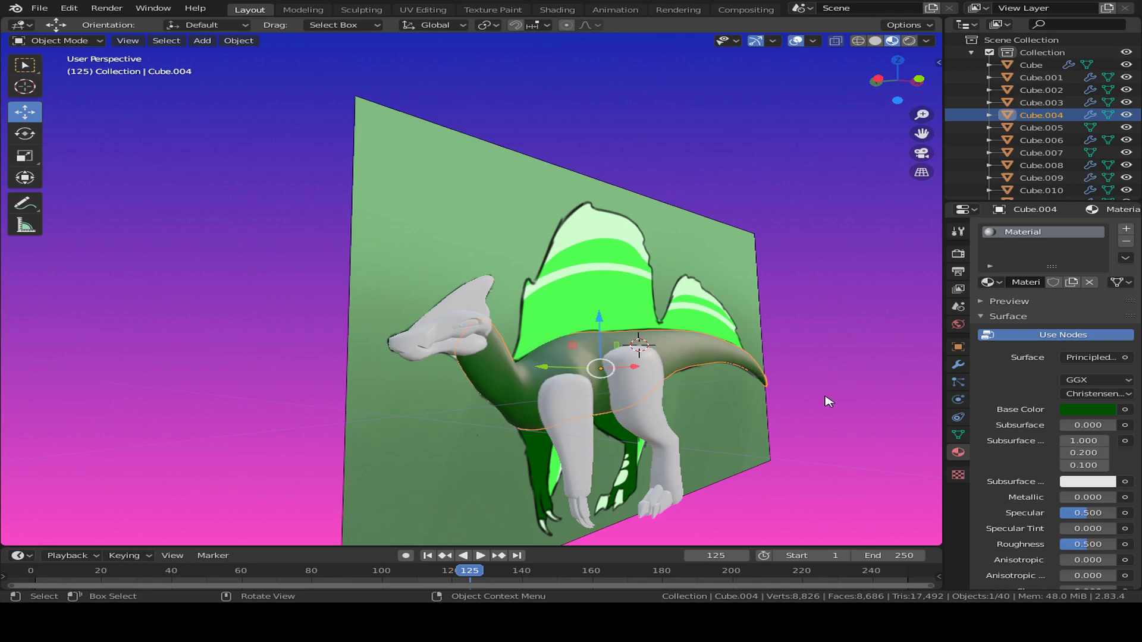
Give the full crest a new material with its base colour sampled from the reference sail's bright green.
middle_click_drag(816, 383, 612, 430)
scroll(572, 326, "up", 5)
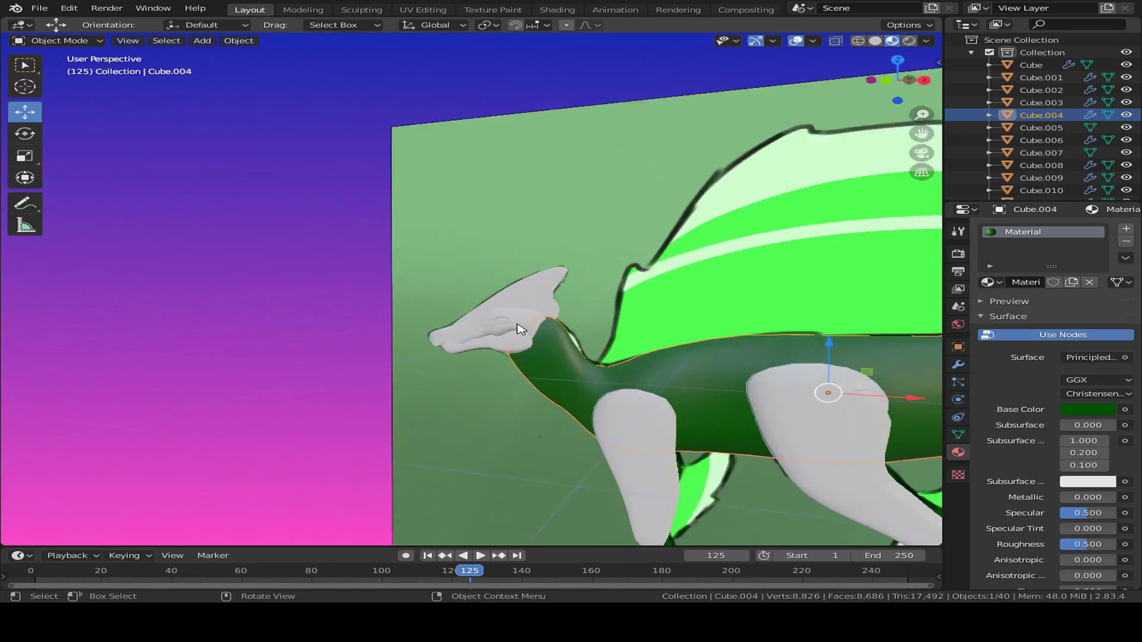
left_click(559, 309)
scroll(610, 306, "up", 3)
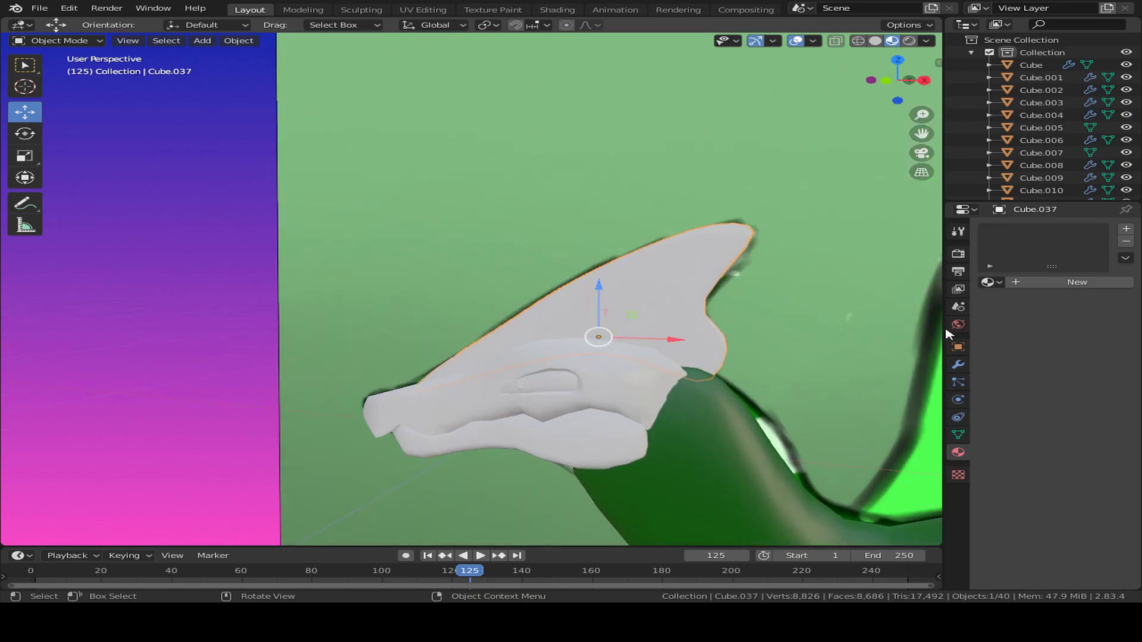
left_click(1078, 284)
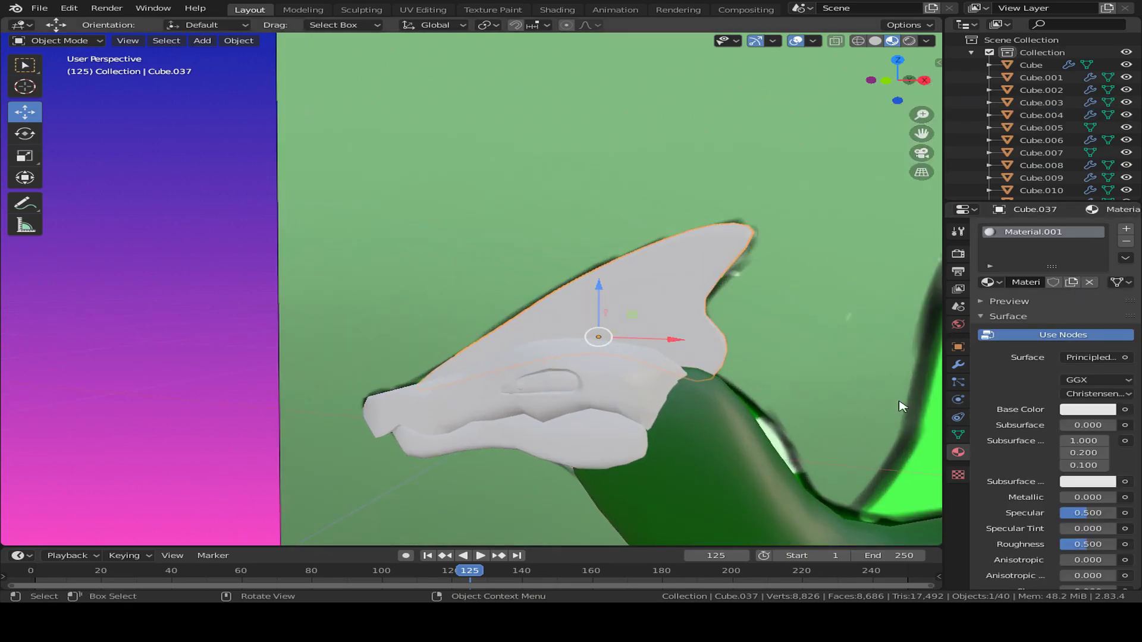
scroll(777, 395, "down", 5)
left_click(1086, 411)
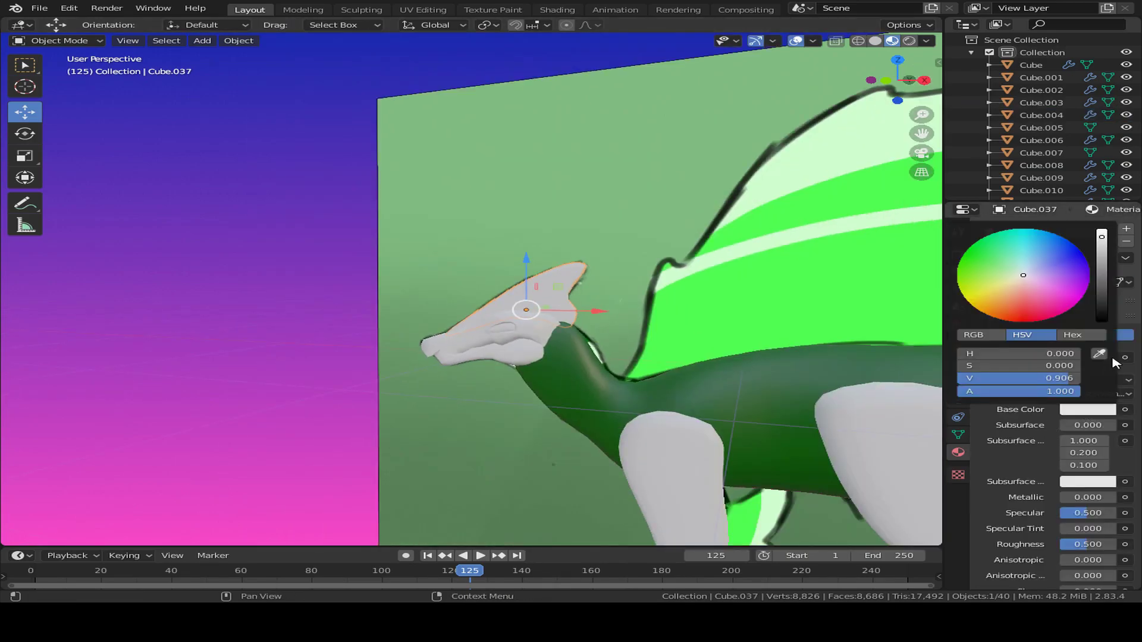
left_click(1100, 353)
left_click(688, 313)
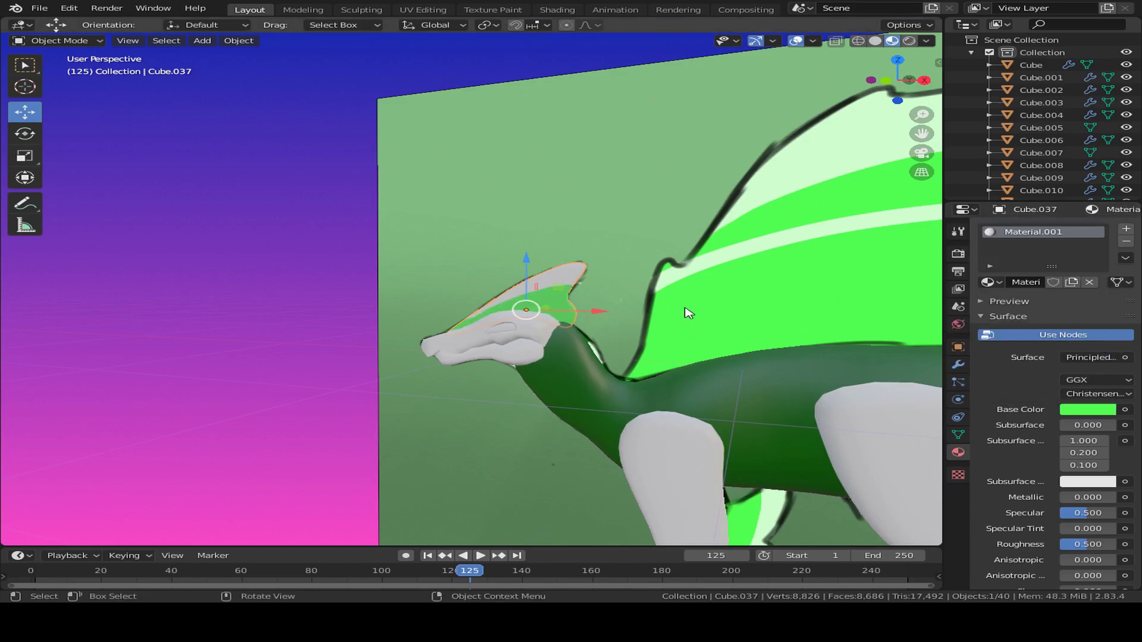
Give the white crest piece a new material with its base colour sampled from the pale edge of the reference sail.
left_click(571, 274)
left_click(1058, 280)
left_click(1086, 409)
left_click(1099, 353)
left_click(833, 146)
scroll(250, 363, "down", 3)
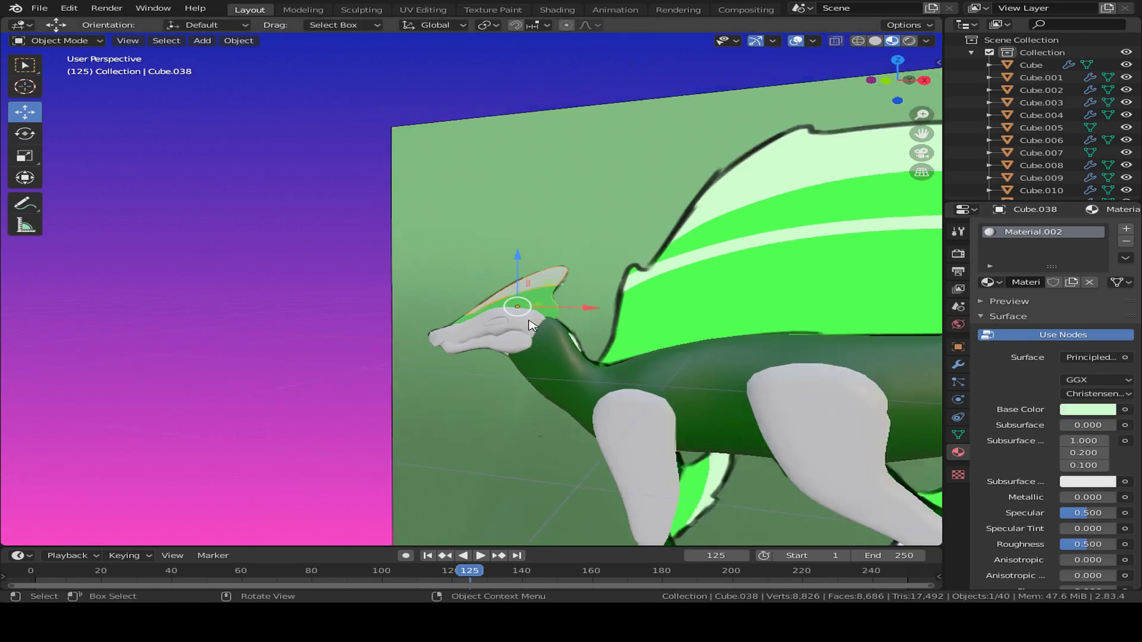
Hide the reference image and inspect the coloured body and crest from several sides.
scroll(397, 415, "down", 3)
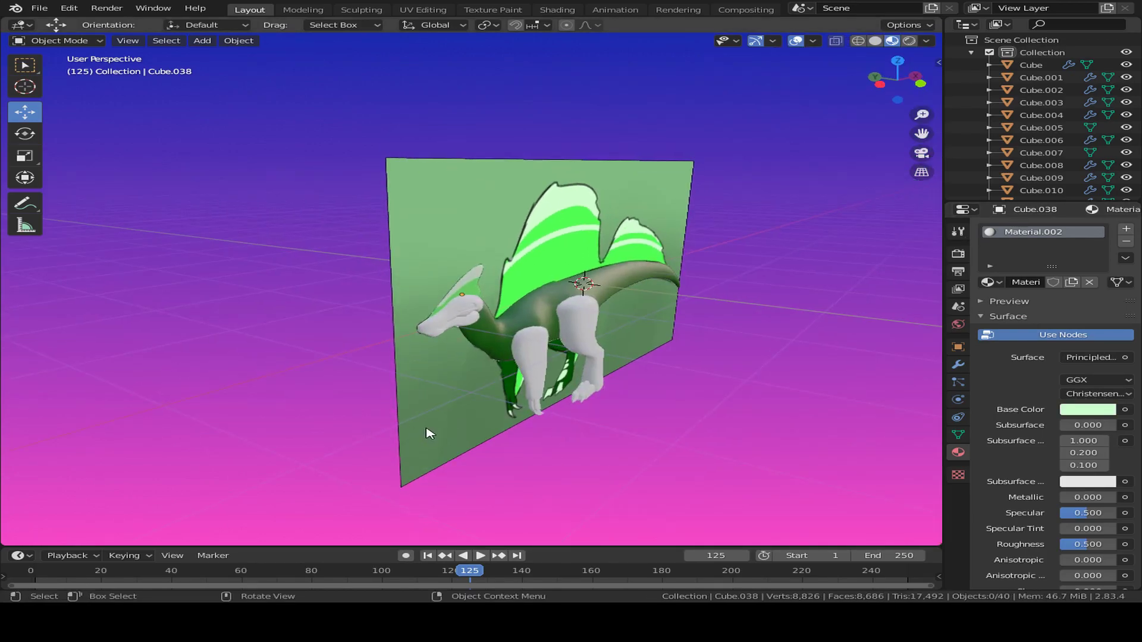
left_click(426, 434)
key("h")
scroll(747, 428, "up", 5)
middle_click_drag(735, 429, 637, 428)
scroll(619, 416, "up", 1)
scroll(599, 337, "down", 3)
middle_click_drag(645, 345, 747, 356)
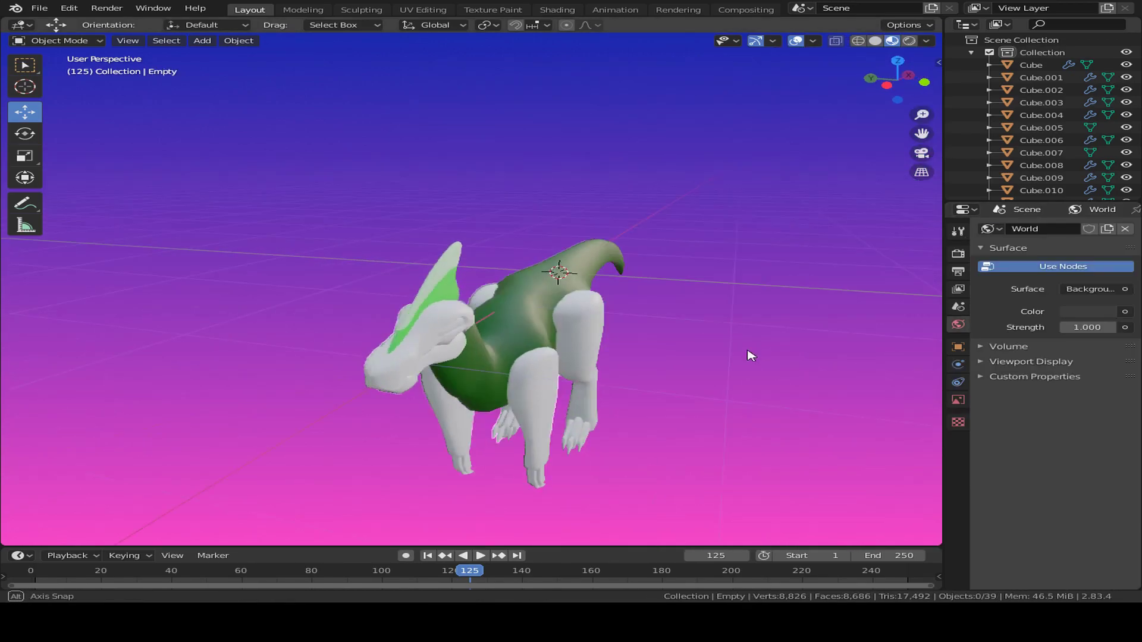
scroll(583, 380, "up", 3)
middle_click_drag(618, 384, 491, 384)
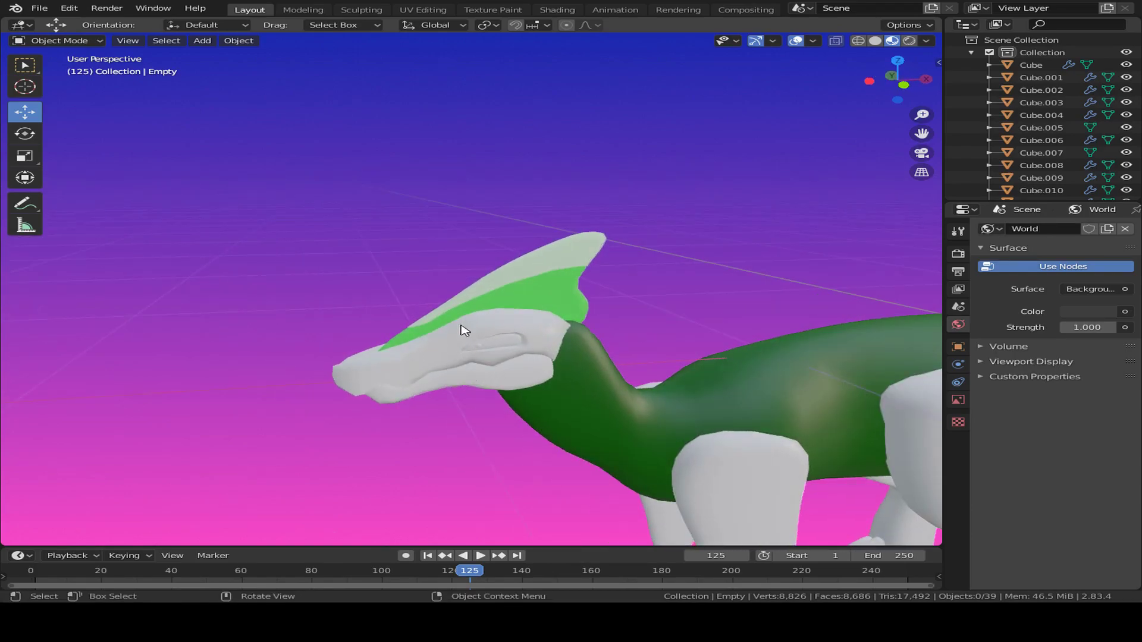
scroll(537, 416, "down", 3)
middle_click_drag(561, 413, 662, 432)
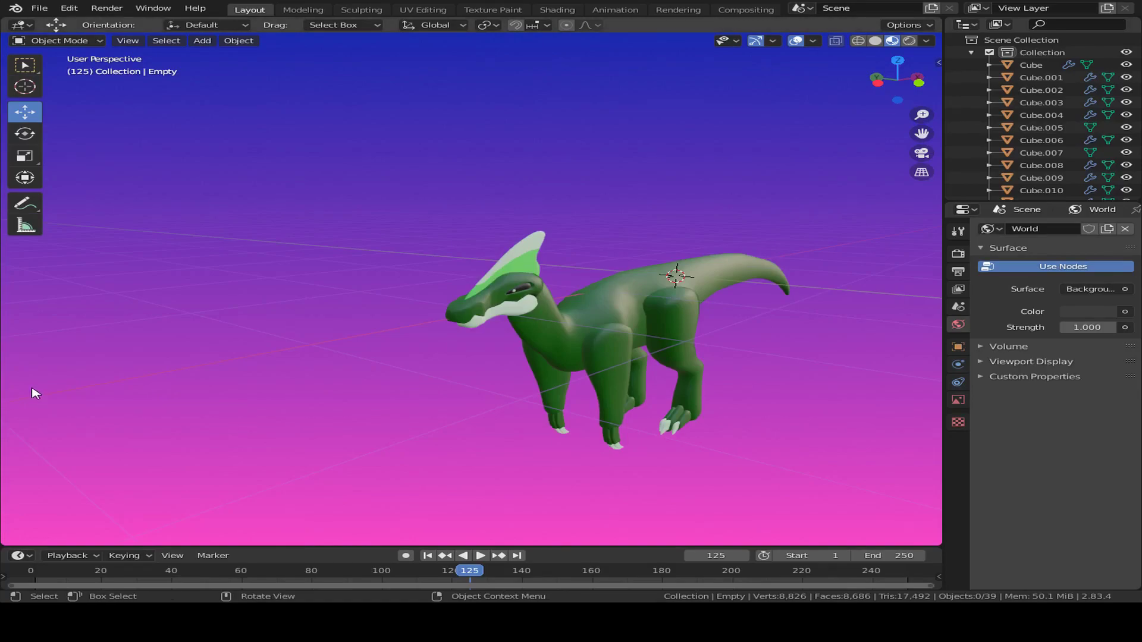
Examine the fully coloured dinosaur's head, limbs, claws and tail from the side and front.
middle_click_drag(623, 307, 527, 314)
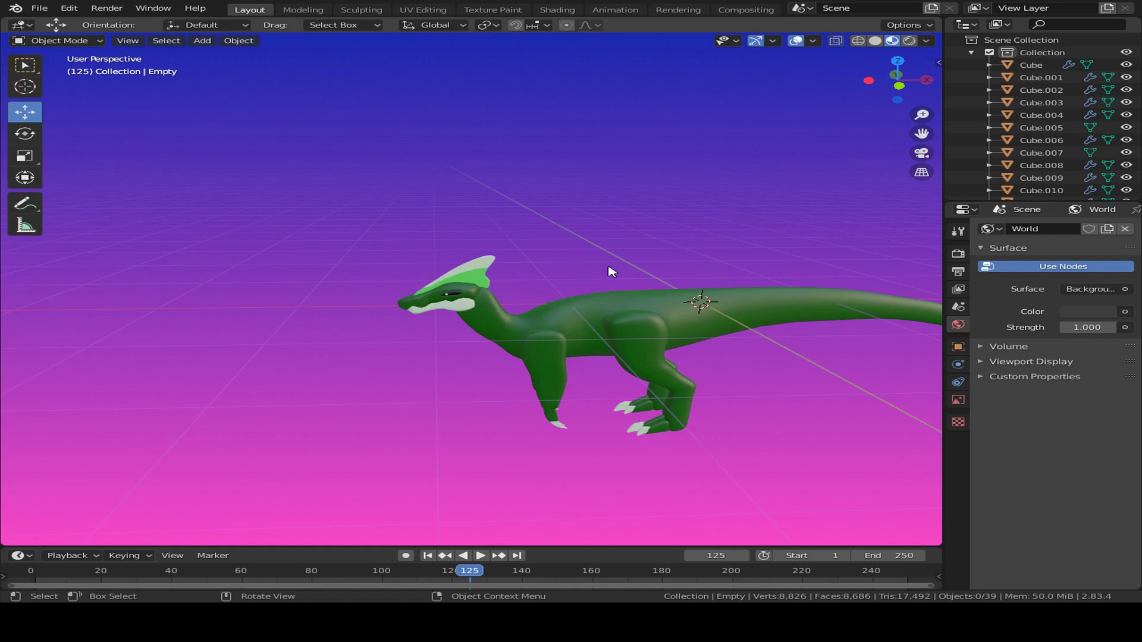
scroll(607, 327, "down", 2)
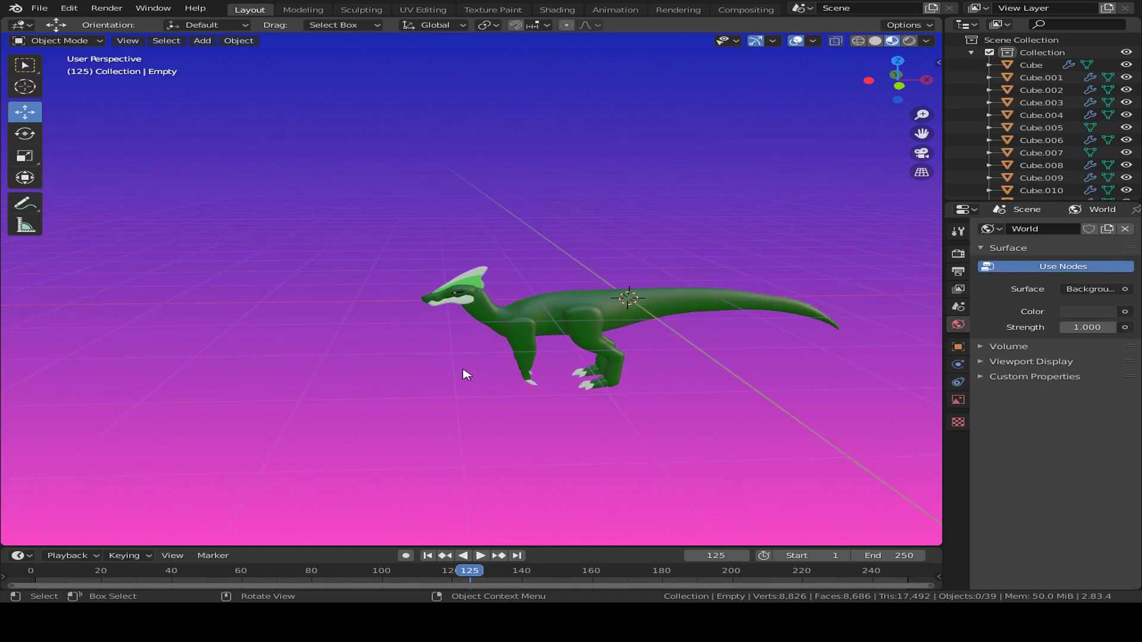
scroll(467, 374, "up", 4)
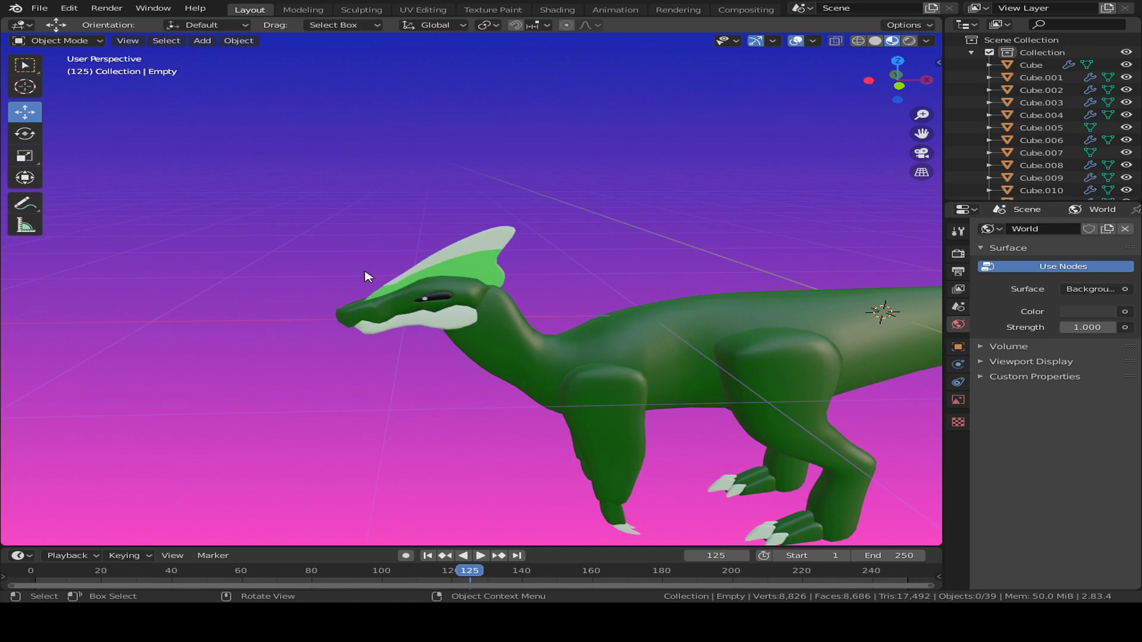
scroll(619, 418, "down", 3)
middle_click_drag(533, 355, 612, 352)
scroll(651, 394, "up", 2)
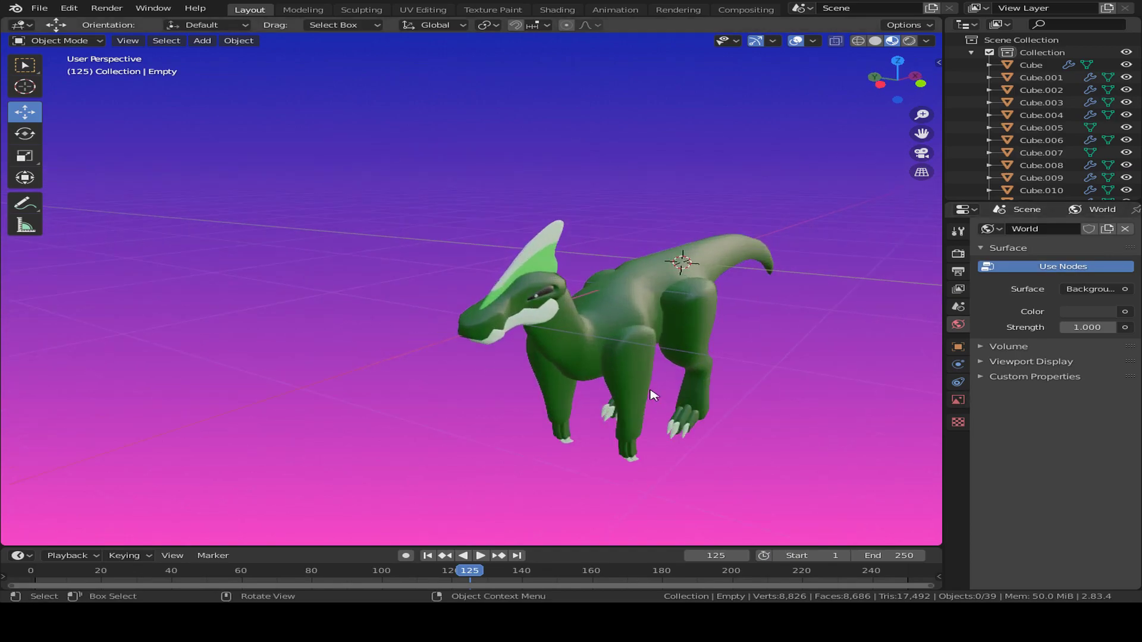
scroll(654, 395, "up", 2)
middle_click_drag(654, 396, 604, 316)
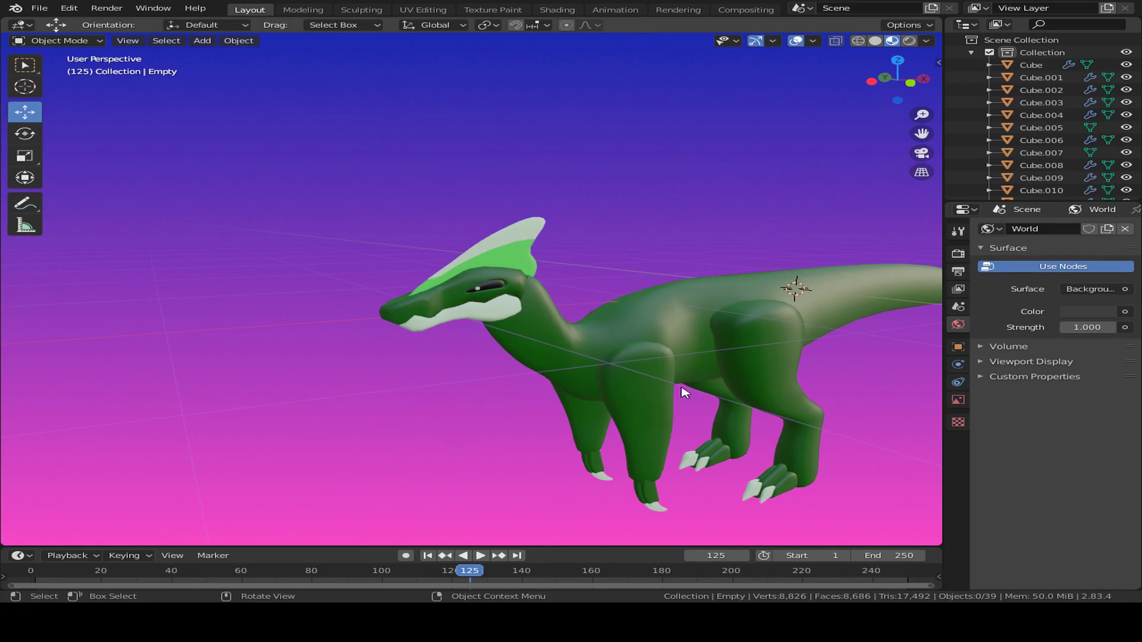
middle_click_drag(721, 346, 690, 334)
scroll(716, 357, "up", 1)
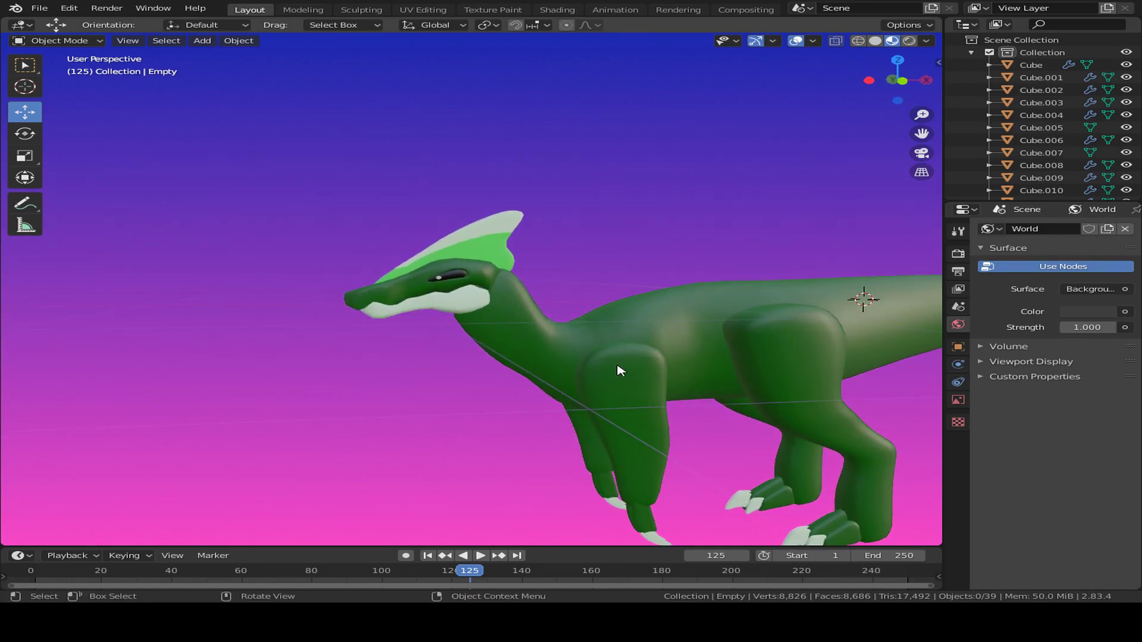
Return to the front orthographic view and unhide the reference image behind the model.
key("KP_1")
key("alt+h")
scroll(619, 370, "down", 5)
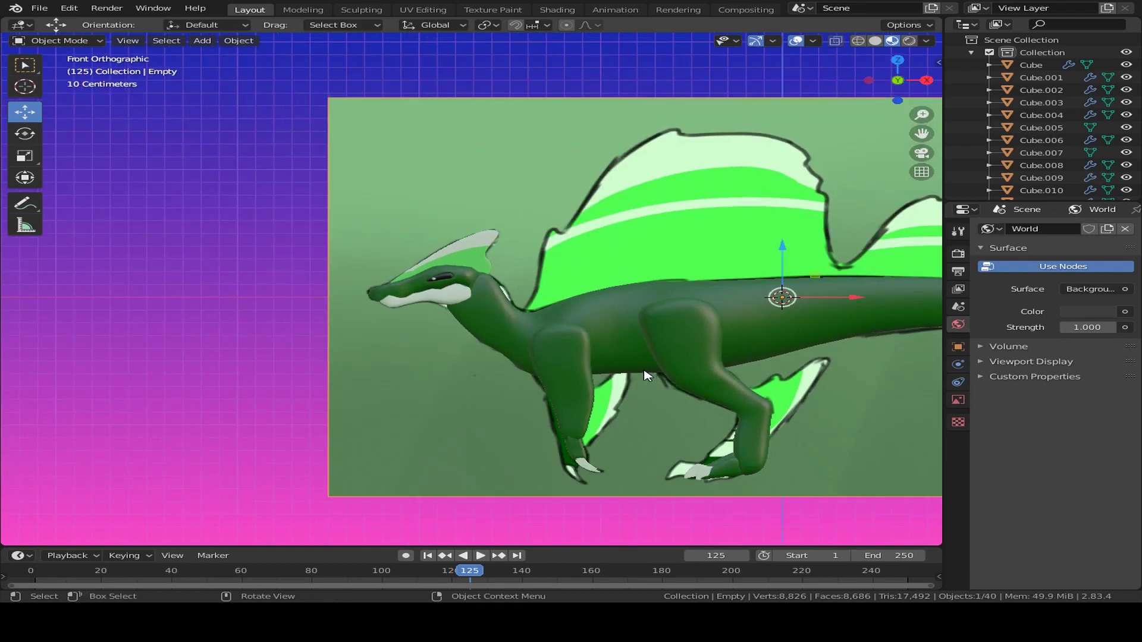
scroll(600, 246, "up", 3)
scroll(683, 180, "down", 3)
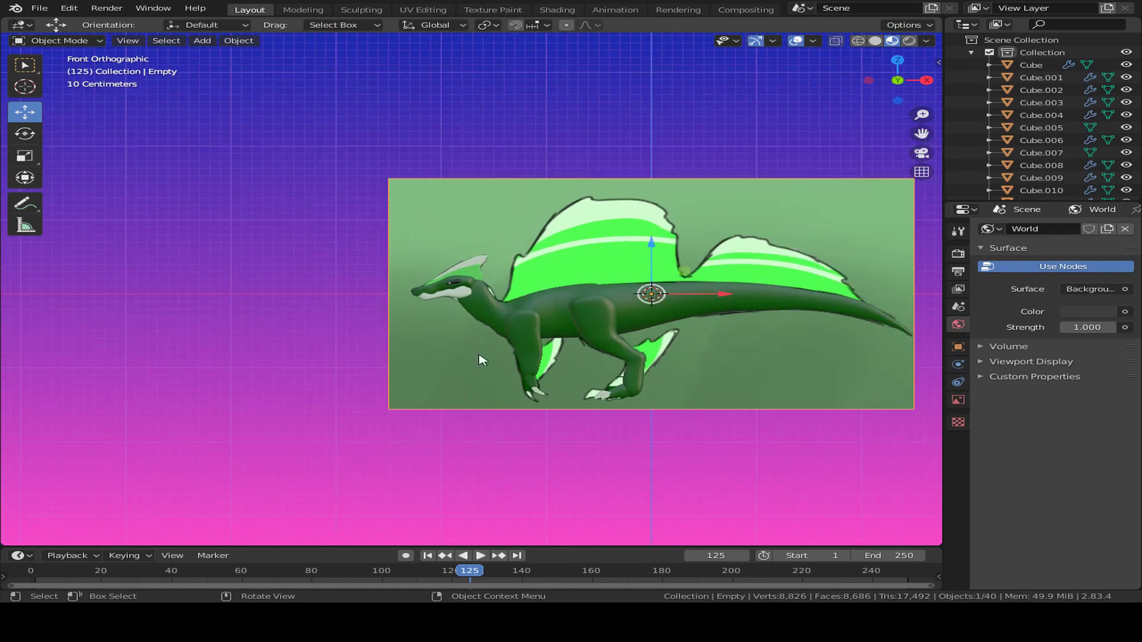
scroll(532, 295, "down", 1)
scroll(532, 324, "up", 5)
middle_click_drag(532, 324, 461, 278)
key("KP_1")
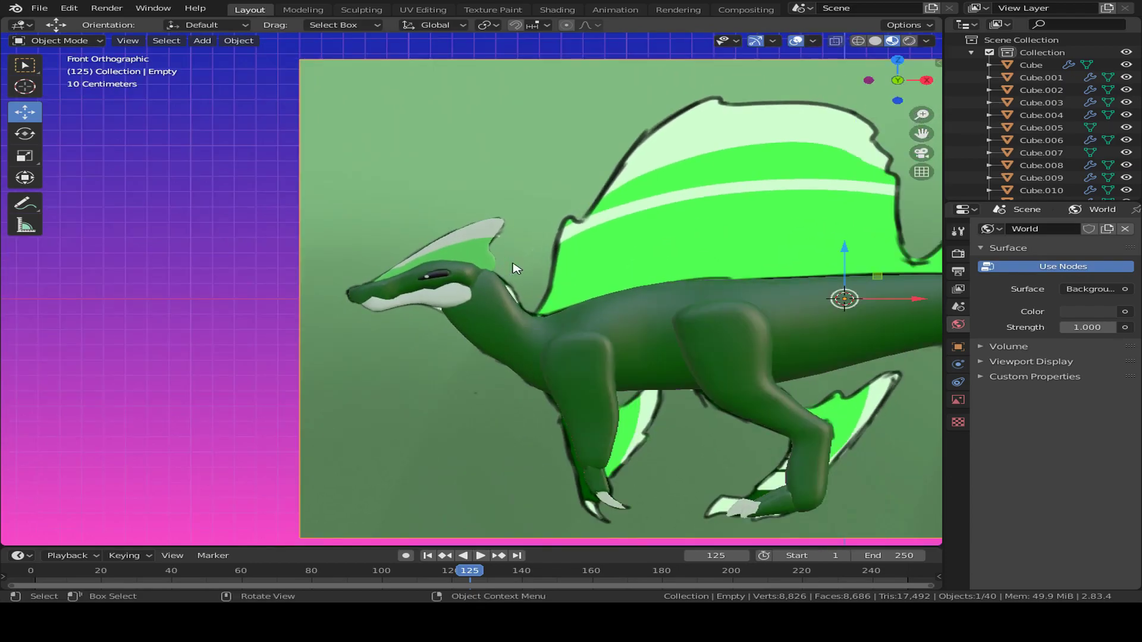
scroll(484, 275, "down", 1)
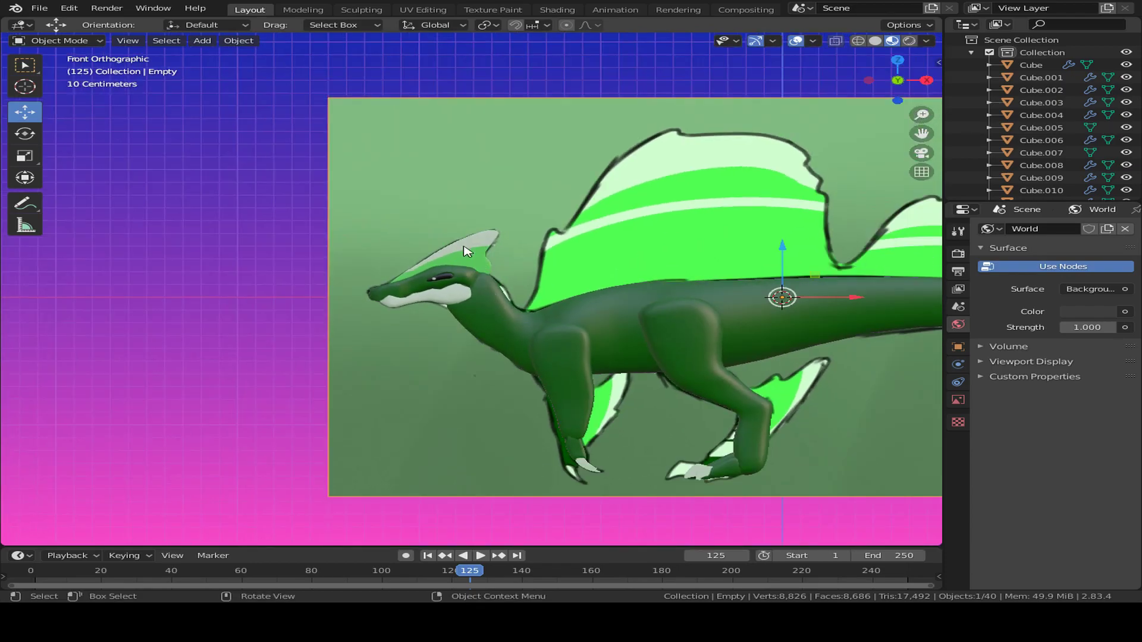
scroll(764, 223, "down", 1)
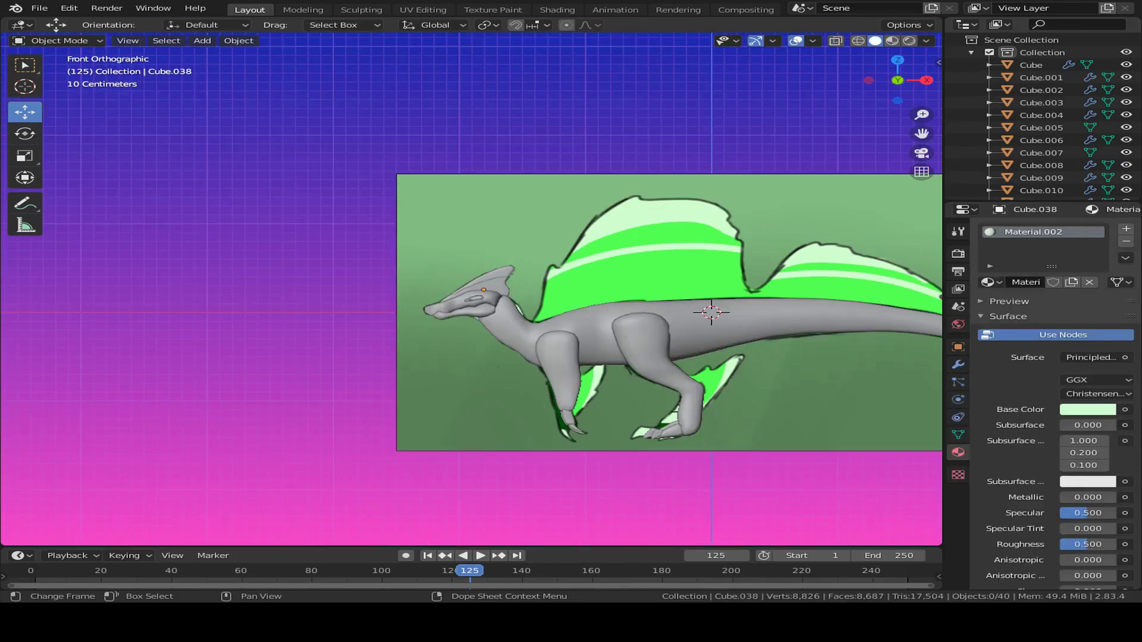
Add a cube to the scene, move it over the dinosaur's back and scale it down.
left_click(202, 40)
mouse_move(221, 54)
left_click(381, 67)
key("g")
left_click(701, 344)
key("s")
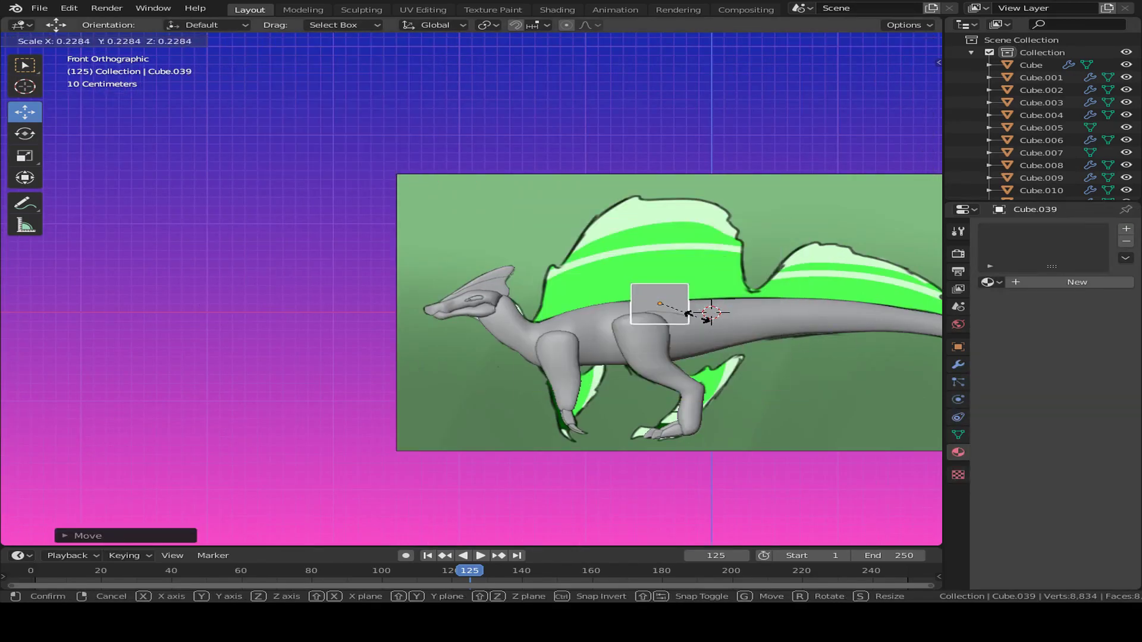
left_click(708, 322)
Scale the cube down further and position it on the back at the base of the large sail.
scroll(775, 180, "up", 6)
key("s")
left_click(631, 452)
middle_click_drag(594, 426, 799, 177, "shift")
key("g")
left_click(747, 387)
key("s")
left_click(696, 362)
key("g")
left_click(693, 370)
Edit the cube in X-ray and extrude its head-side end in segments along the sail's base toward the neck.
key("Tab")
key("alt+z")
left_click_drag(661, 262, 701, 324, "ctrl")
key("e")
left_click(546, 353)
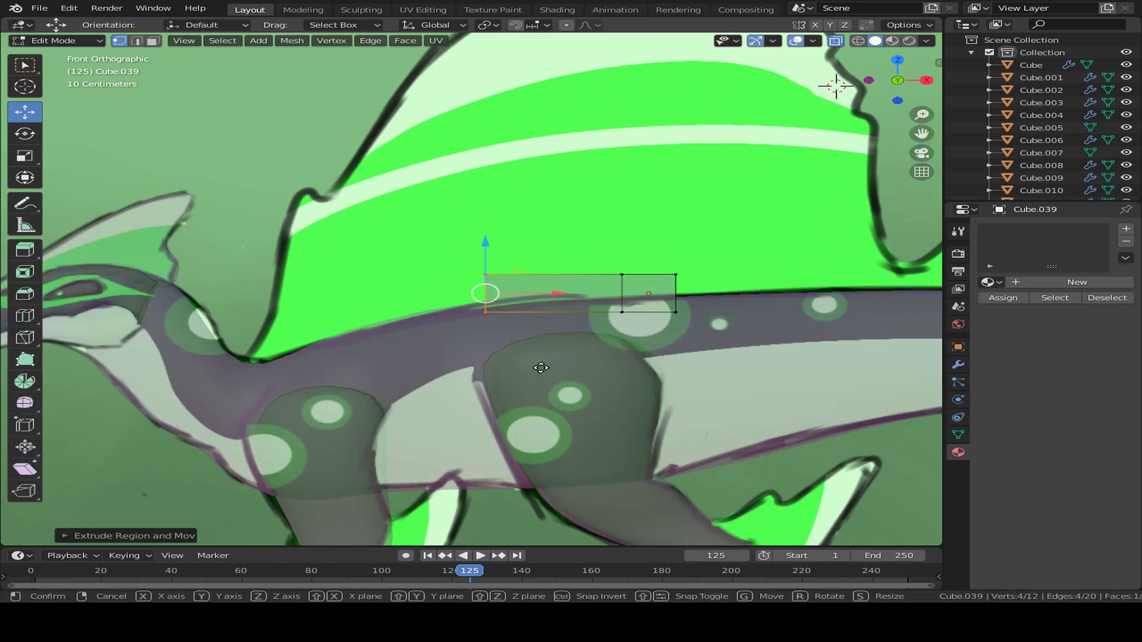
key("g")
left_click(538, 379)
key("e")
left_click(467, 386)
key("g")
left_click(467, 405)
left_click(416, 405)
key("g")
left_click(413, 416)
Extrude the strip's tail-side end in several segments along the back beneath the rear sail.
left_click_drag(655, 256, 732, 342)
key("e")
middle_click_drag(767, 348, 357, 422, "shift")
left_click(682, 404)
key("e")
key("e")
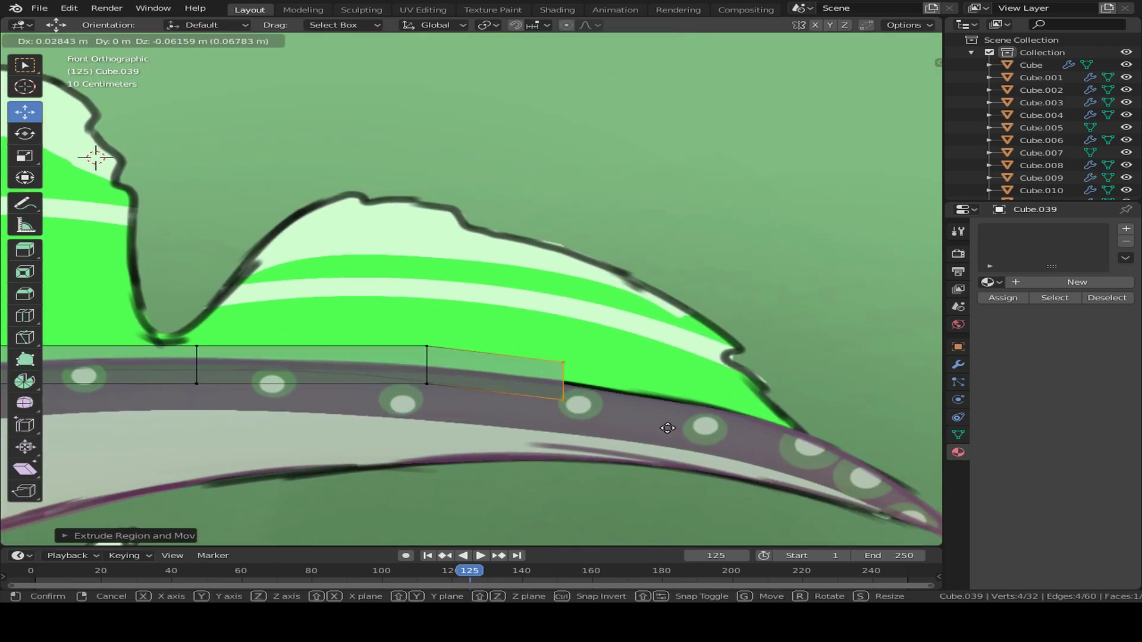
left_click(708, 435)
key("e")
left_click(709, 463)
key("g")
right_click(698, 454)
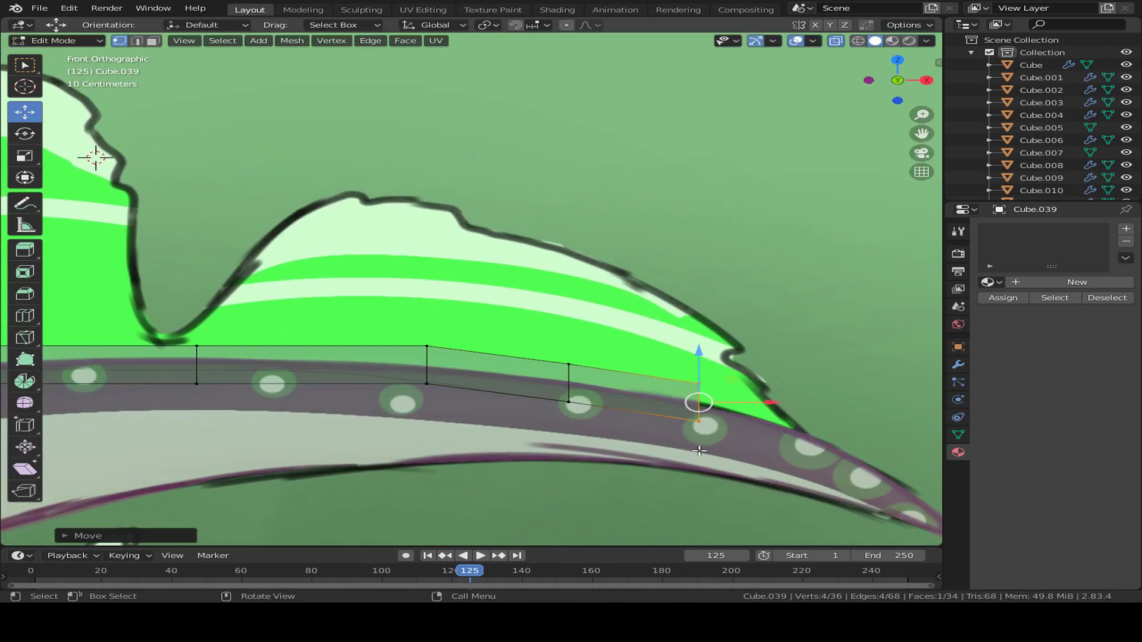
Extrude one last segment toward the tail and taper its end vertices to the rear sail's tip.
key("e")
left_click(821, 452)
key("g")
left_click(802, 439)
key("g")
left_click_drag(787, 388, 820, 452)
left_click(802, 425)
key("g")
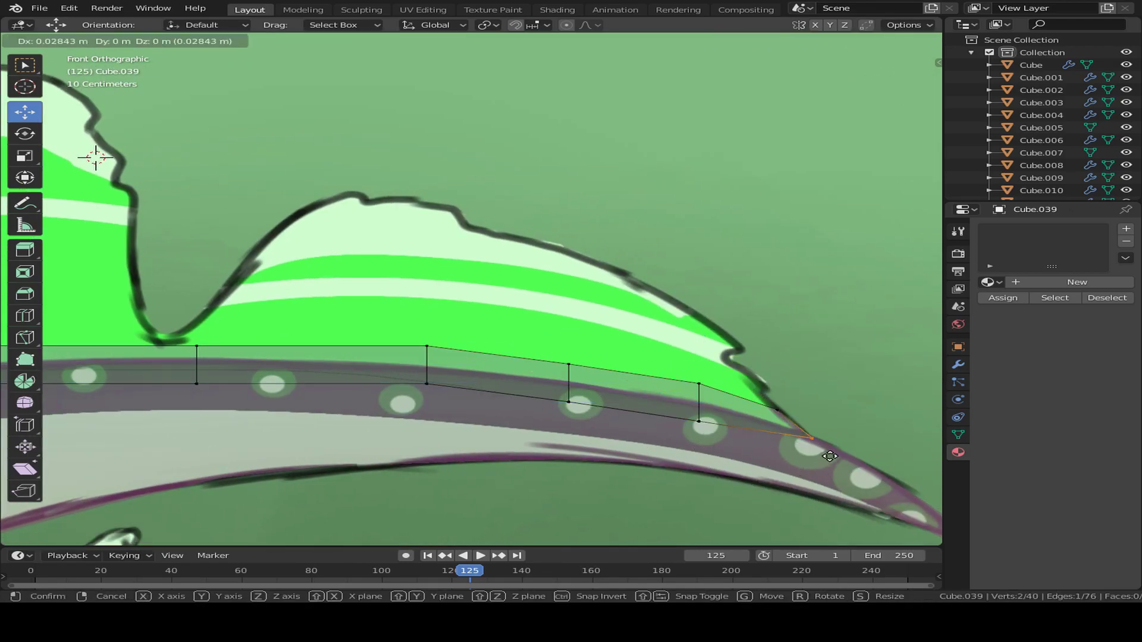
left_click(821, 446)
Add a loop cut near the dip between the sails and extrude the top faces behind it upward.
scroll(336, 372, "down", 1)
middle_click_drag(337, 373, 507, 394, "shift")
key("ctrl+r")
left_click_drag(313, 369, 796, 365)
left_click_drag(684, 360, 856, 397, "shift")
scroll(886, 402, "up", 2)
middle_click_drag(890, 403, 746, 423, "shift")
key("e")
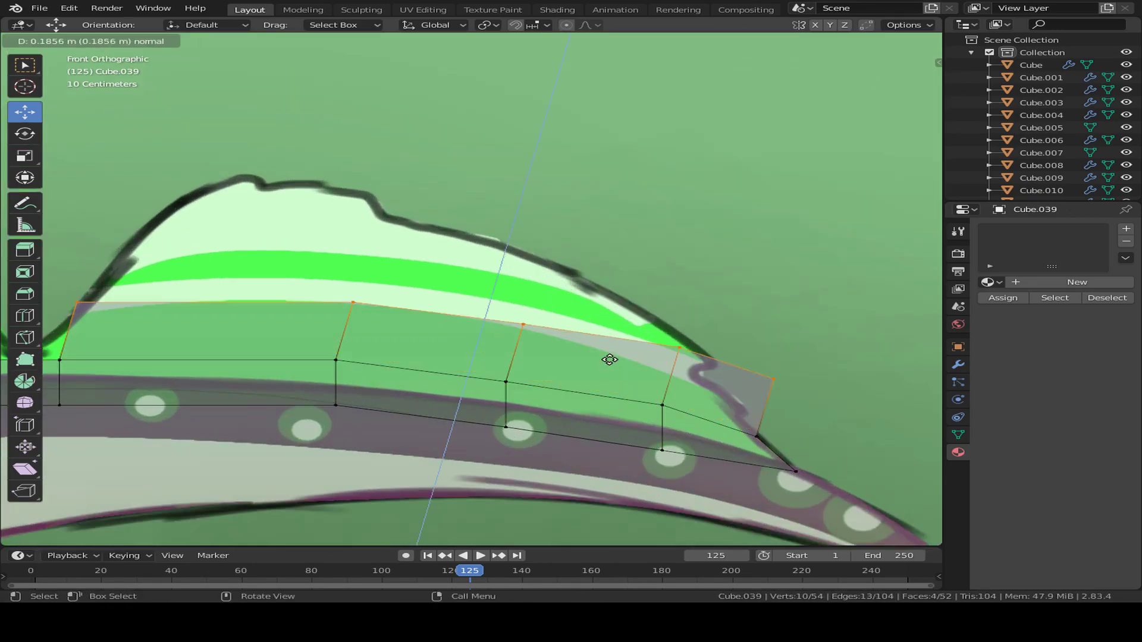
left_click(622, 293)
Move the extruded section's rear top vertices onto the reference outline of the rear sail.
left_click_drag(737, 275, 800, 364)
key("g")
left_click(711, 417)
left_click_drag(722, 303, 674, 268)
key("g")
left_click(591, 278)
left_click_drag(404, 259, 321, 222)
key("g")
left_click(367, 287)
Move the vertices at the rear sail's front slope and dip to match the reference outline.
middle_click_drag(367, 287, 599, 323, "shift")
left_click_drag(363, 297, 306, 250)
key("g")
left_click(384, 229)
key("g")
left_click(272, 360)
mouse_move(315, 416)
left_mouse_down()
mouse_move(276, 381)
mouse_move(267, 416)
left_mouse_up()
Add a loop cut across the front part of the rear sail and move top vertices to the outline around its peak.
key("ctrl+r")
scroll(519, 290, "up", 1)
double_click(519, 290)
left_click_drag(455, 229, 508, 291)
key("g")
left_click(522, 266)
left_click_drag(529, 237, 559, 279)
key("g")
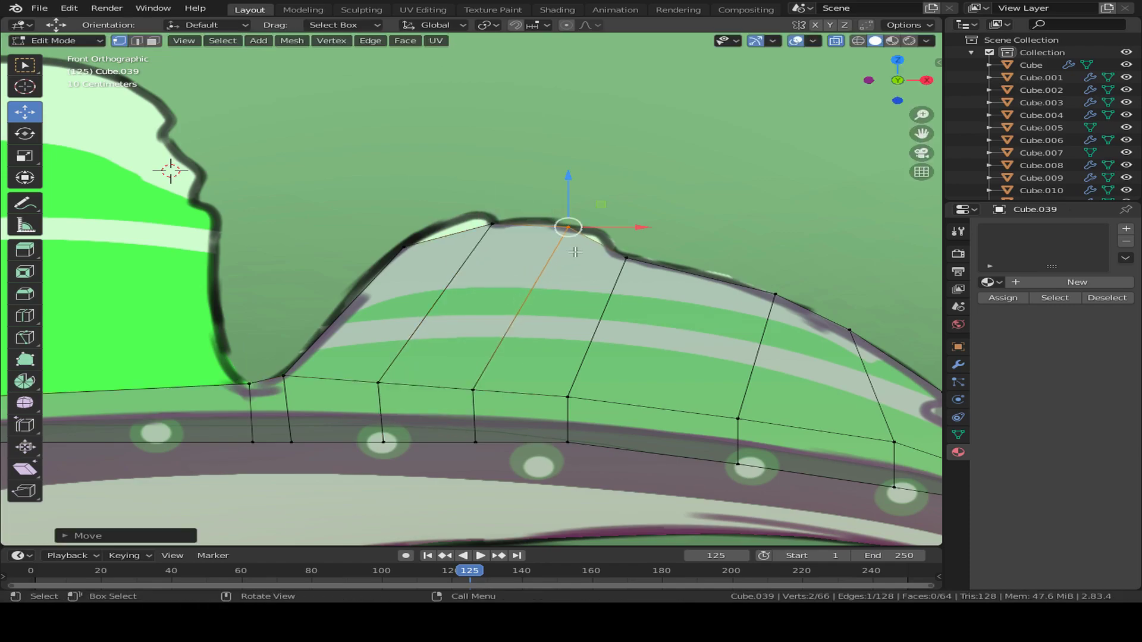
Add three more loop cuts across the rear sail, moving top vertices onto the outline after each cut.
key("ctrl+r")
double_click(579, 251)
left_click_drag(584, 232, 619, 266)
key("g")
left_click(606, 277)
key("ctrl+r")
double_click(526, 238)
left_click_drag(520, 219, 545, 274)
key("g")
left_click(548, 268)
key("ctrl+r")
double_click(436, 232)
left_click_drag(436, 227, 452, 296)
key("g")
left_click(482, 273)
Add a loop cut at the rear sail's tail end and move its edge vertices toward the outline's notch.
middle_click_drag(823, 444, 517, 375, "shift")
scroll(518, 375, "up", 2)
key("ctrl+r")
double_click(526, 371)
left_click_drag(559, 375, 627, 421)
key("g")
left_click(578, 387)
Add another loop cut at the rear sail's tail end and shape the jagged notch by moving the surrounding vertices.
key("ctrl+r")
double_click(564, 405)
left_click_drag(557, 389, 630, 467)
key("g")
left_click(609, 418)
key("g")
left_click(603, 440)
left_click_drag(515, 323, 582, 368)
left_click(582, 367)
left_click_drag(518, 319, 575, 359)
key("g")
left_click(587, 382)
Add a loop cut just ahead of the tail-end notch and move its top vertices out to the sail outline.
key("ctrl+r")
double_click(544, 376)
left_click_drag(476, 280, 515, 317)
key("g")
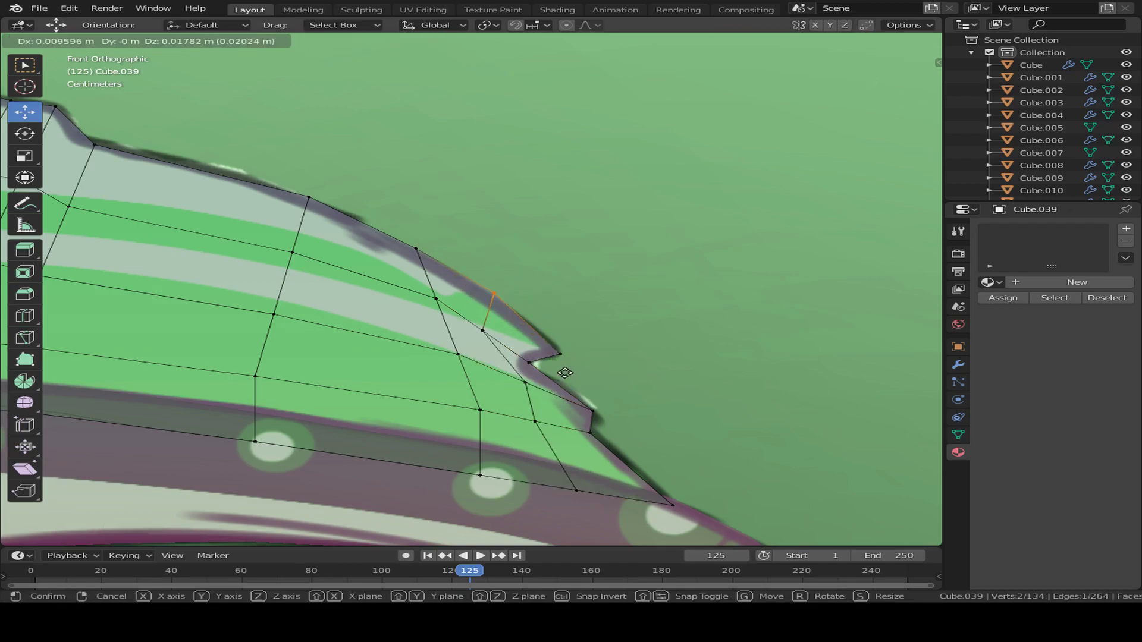
left_click(565, 373)
Add a loop cut to the front sail's base strip and slide it close to the gap between the sails.
middle_click_drag(195, 426, 604, 428, "shift")
scroll(605, 429, "down", 3)
middle_click_drag(182, 342, 535, 311, "shift")
left_click_drag(535, 312, 600, 351)
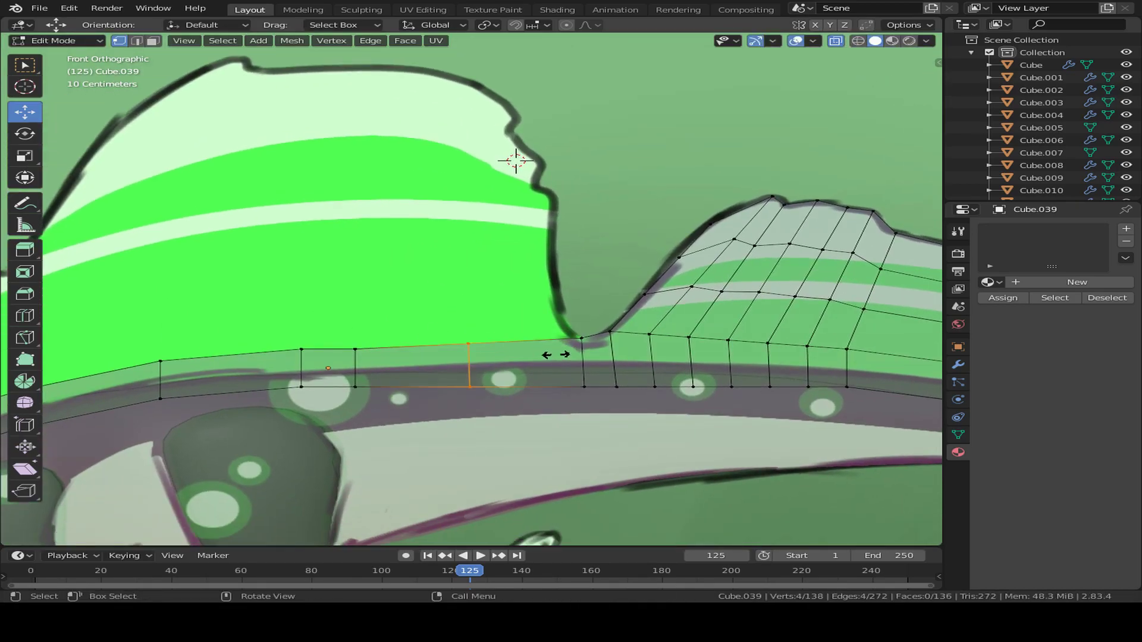
Select all upper vertices of the base strip beneath the front sail and extrude them upward twice to the sail's top.
left_click_drag(558, 319, 575, 351)
middle_click_drag(199, 355, 446, 319, "shift")
left_click_drag(649, 283, 284, 370, "shift")
left_click_drag(171, 364, 203, 395, "shift")
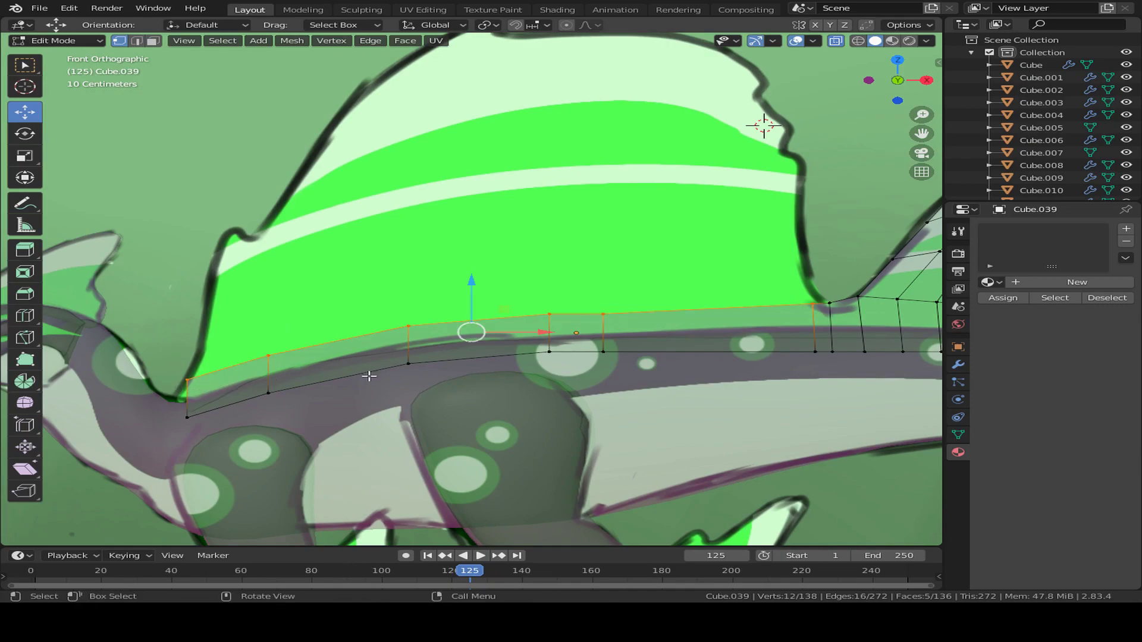
key("e")
left_click(609, 196)
middle_click_drag(609, 196, 624, 414, "shift")
key("e")
left_click(599, 341)
Move the extruded mesh's upper rear corner onto the front sail's outline and start pulling in a top vertex pair at the front.
left_click_drag(728, 220, 772, 310)
key("g")
left_click(759, 339)
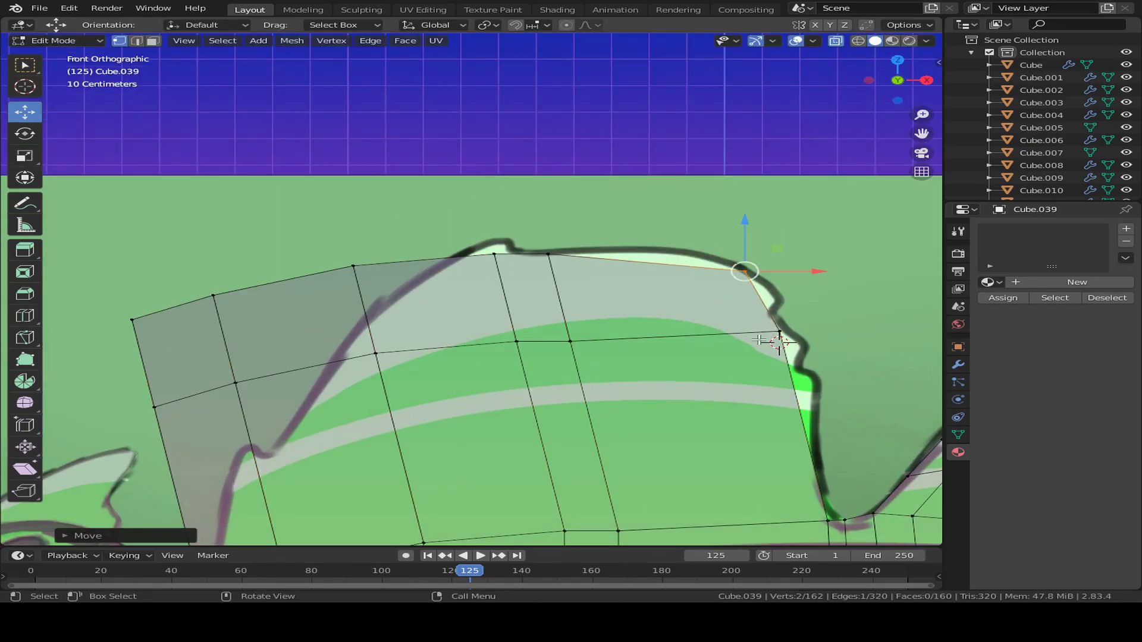
key("g")
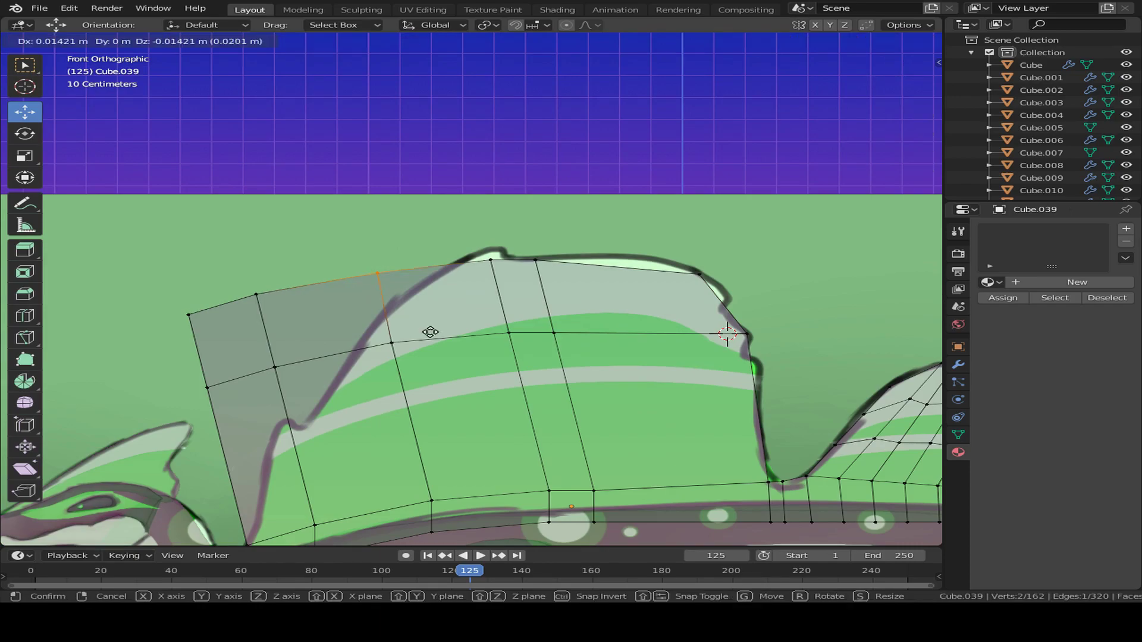
left_click(453, 356)
Move the next two columns' upper vertices onto the front sail's sloping front outline and lower their inner vertices.
left_click_drag(207, 273, 387, 506)
key("g")
left_click(387, 499)
key("g")
left_click(334, 415)
key("g")
left_click(350, 465)
left_click_drag(372, 324, 416, 369)
key("g")
left_click(450, 448)
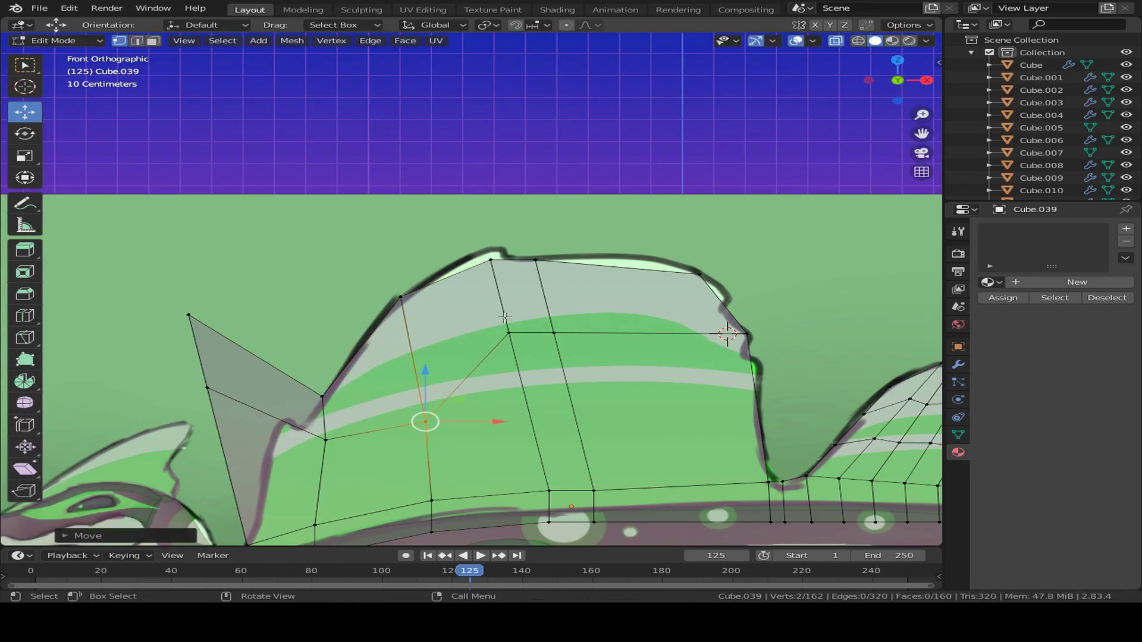
Lower the front sail's remaining inner-row vertices, from the middle columns to the rear edge, toward the lower stripe.
left_click_drag(488, 312, 595, 381)
key("g")
left_click(617, 456)
left_click_drag(722, 310, 779, 362)
key("g")
left_click(787, 443)
Move the foremost column's vertices in to the front sail's leading edge and fit them to the notch outline.
left_click_drag(170, 301, 241, 427)
key("g")
left_click(300, 507)
left_click_drag(192, 350, 291, 421)
key("g")
left_click(324, 446)
scroll(306, 352, "up", 3)
middle_click_drag(305, 351, 530, 385, "shift")
left_click_drag(273, 302, 402, 355)
key("g")
left_click(422, 370)
Add a loop cut near the front sail's leading edge and move the nearby vertices onto the outline.
key("ctrl+r")
left_click(399, 338)
left_click(410, 333)
left_click_drag(388, 300, 418, 342)
key("g")
left_click(430, 369)
left_click_drag(348, 289, 387, 324)
key("g")
left_click(397, 321)
Make another loop cut across the front sail and adjust the surrounding vertices to follow the drawn outline.
key("ctrl+r")
left_click_drag(499, 312, 672, 387)
key("g")
left_click(639, 380)
left_click_drag(569, 315, 677, 363)
key("g")
left_click(612, 347)
key("g")
left_click(680, 354)
Move the vertices at the front sail's rear edge onto the reference outline.
middle_click_drag(680, 354, 343, 225, "shift")
left_click_drag(417, 322, 478, 395)
key("g")
left_click(500, 399)
middle_click_drag(487, 444, 479, 339, "shift")
mouse_move(489, 466)
left_mouse_down()
mouse_move(510, 486)
mouse_move(503, 463)
left_mouse_up()
Add two more loop cuts at the front sail's rear edge and adjust their end vertices to the jagged outline.
middle_click_drag(480, 321, 544, 442, "shift")
scroll(544, 442, "up", 1)
key("ctrl+r")
left_click(545, 443)
left_click(548, 441)
left_click_drag(516, 418, 566, 439)
key("ctrl+r")
double_click(548, 409)
left_click_drag(526, 393, 562, 413)
left_click_drag(515, 363, 551, 397)
left_click_drag(533, 380, 533, 397)
Add a loop cut beside the front sail's leading-edge notch and move its top vertices toward the dip.
key("ctrl+r")
scroll(509, 371, "up", 2)
double_click(509, 370)
left_click_drag(447, 256, 492, 307)
key("g")
left_click(515, 323)
left_click_drag(481, 340, 542, 371)
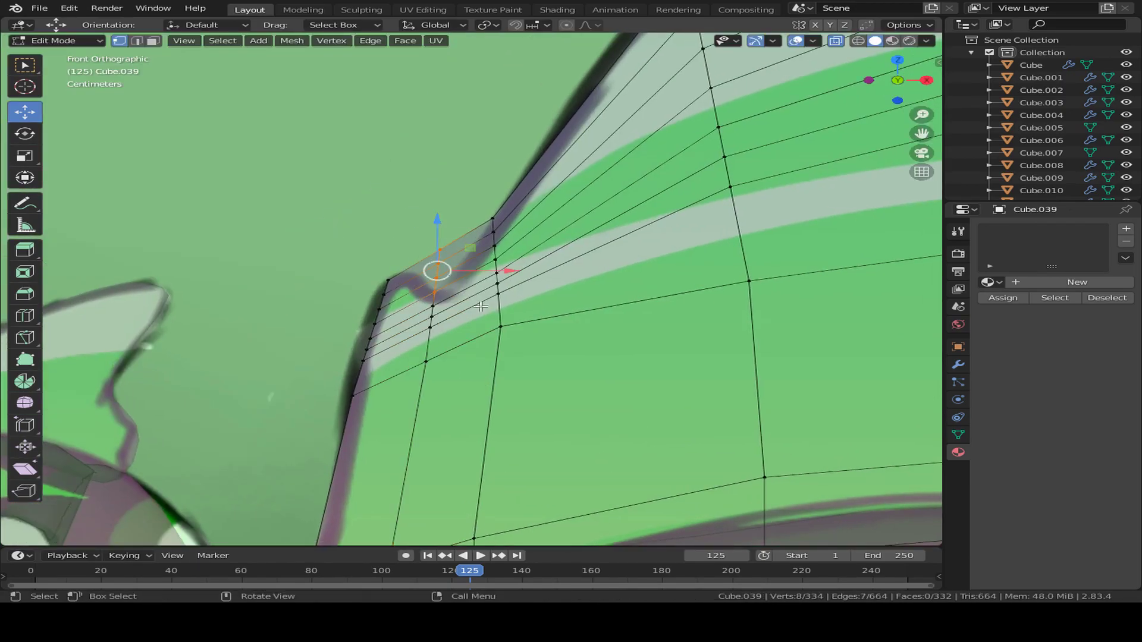
key("g")
right_click(477, 332)
Shape the leading-edge notch by moving the new column's vertices into the dip and the edge vertices up to the tip.
left_click_drag(416, 300, 361, 288, "shift")
key("g")
left_click(452, 393)
key("g")
right_click(433, 385)
key("g")
left_click(446, 422)
left_click_drag(349, 268, 432, 308)
Leave Edit Mode, turn off X-ray and hide the reference image plane.
scroll(400, 336, "down", 3)
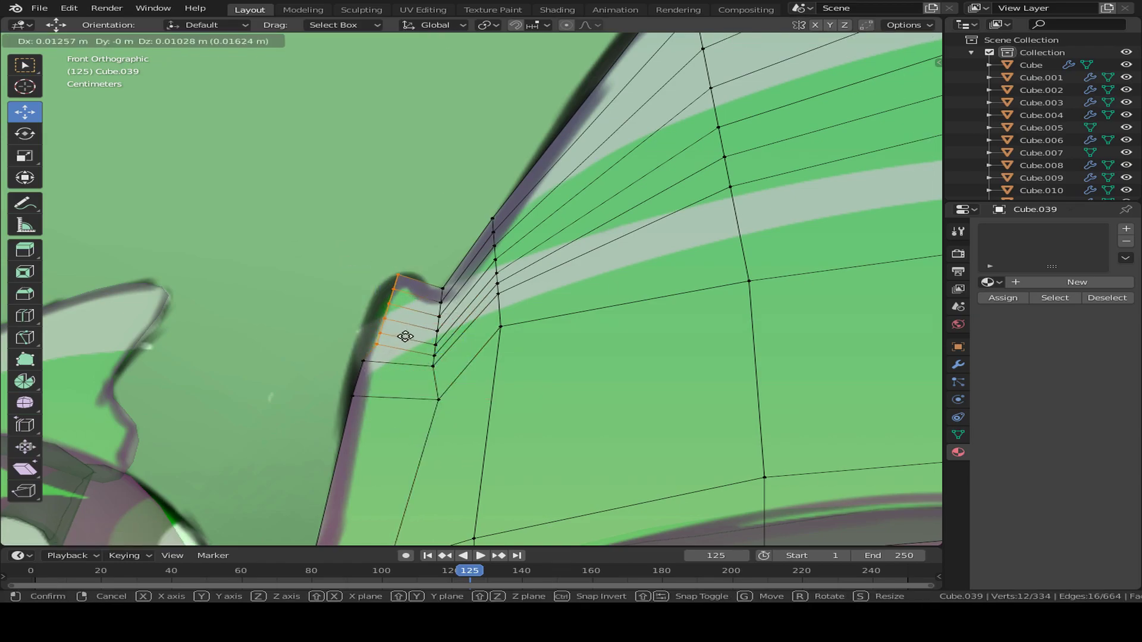
scroll(411, 494, "down", 3)
scroll(469, 453, "down", 6)
key("Tab")
key("alt+z")
middle_click_drag(451, 400, 543, 377)
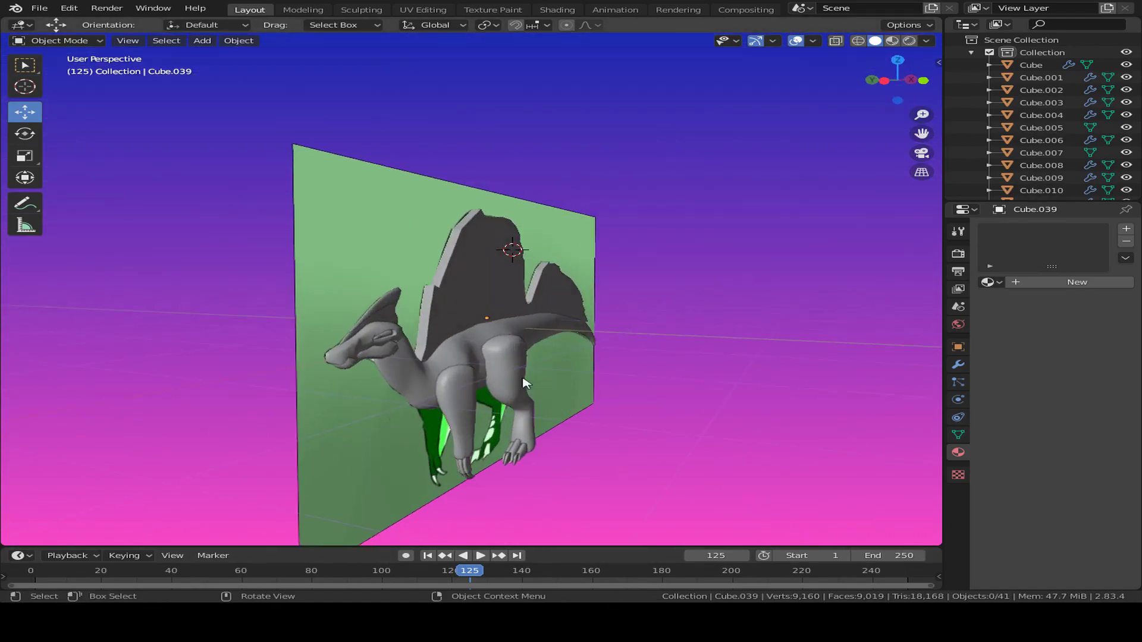
left_click(543, 377)
key("h")
Select the back sails and scale them along their thickness with the Scale tool.
scroll(537, 393, "up", 3)
left_click(518, 286)
middle_click_drag(518, 286, 565, 333)
left_click(24, 156)
middle_click_drag(366, 307, 390, 308)
left_click_drag(426, 322, 474, 325)
left_click(24, 113)
Add a Subdivision Surface modifier to the back sails and inspect the smoothed shape around the model.
key("Tab")
left_click(474, 226)
left_click(957, 364)
left_click(1057, 229)
left_click(773, 441)
middle_click_drag(553, 405, 565, 434)
key("Tab")
left_click(696, 440)
middle_click_drag(750, 439, 510, 469)
Select the back sails in front view and apply their Subdivision Surface modifier.
key("KP_1")
left_click(424, 259)
key("Tab")
key("Tab")
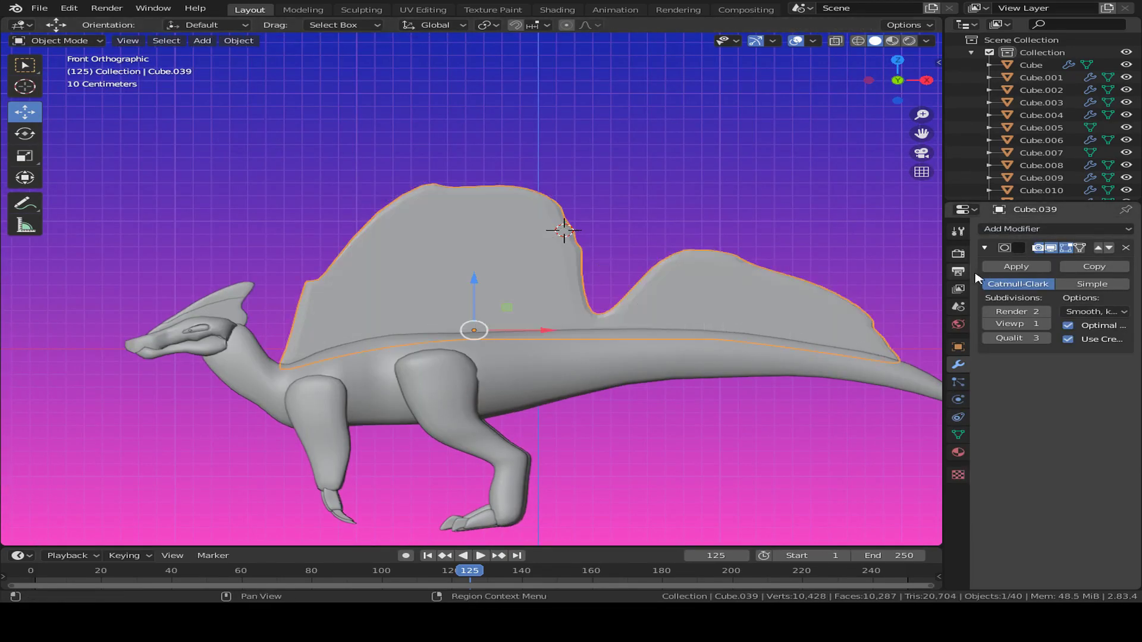
left_click(1015, 267)
Turn on X-ray and unhide the reference image behind the sails.
key("Tab")
scroll(663, 194, "up", 3)
middle_click_drag(388, 316, 593, 354, "shift")
key("alt+z")
key("Tab")
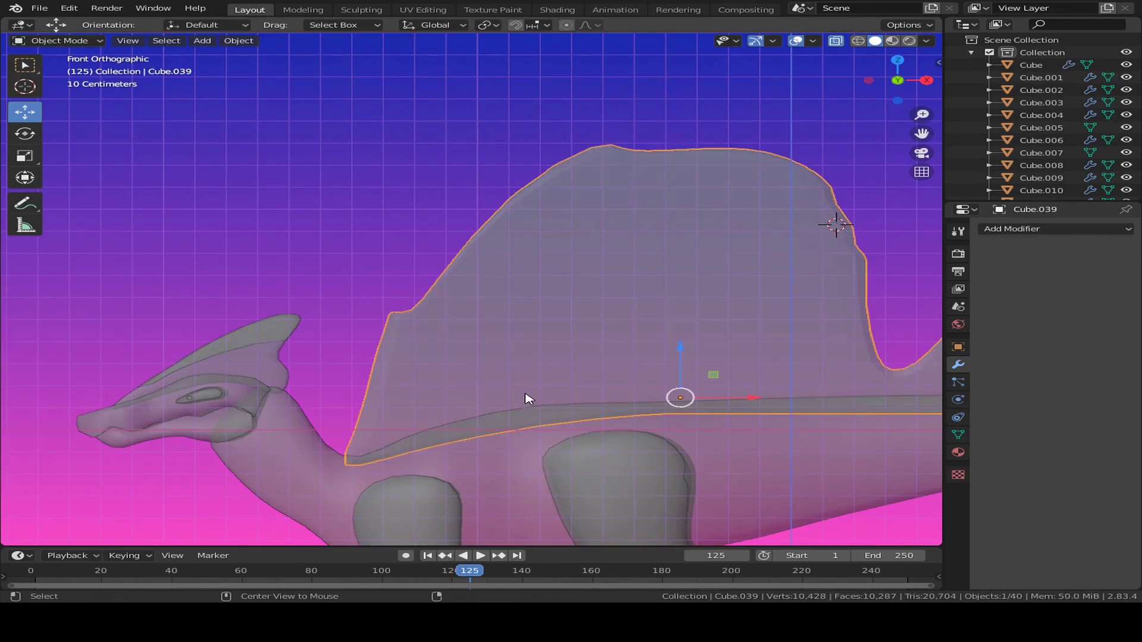
key("alt+h")
Knife-cut the front sail along the border between the pale upper band and the green area, from front to rear edge.
key("Tab")
scroll(525, 394, "up", 2)
middle_click_drag(476, 289, 307, 486, "shift")
scroll(525, 289, "up", 7)
key("k")
key("k")
scroll(333, 455, "down", 2)
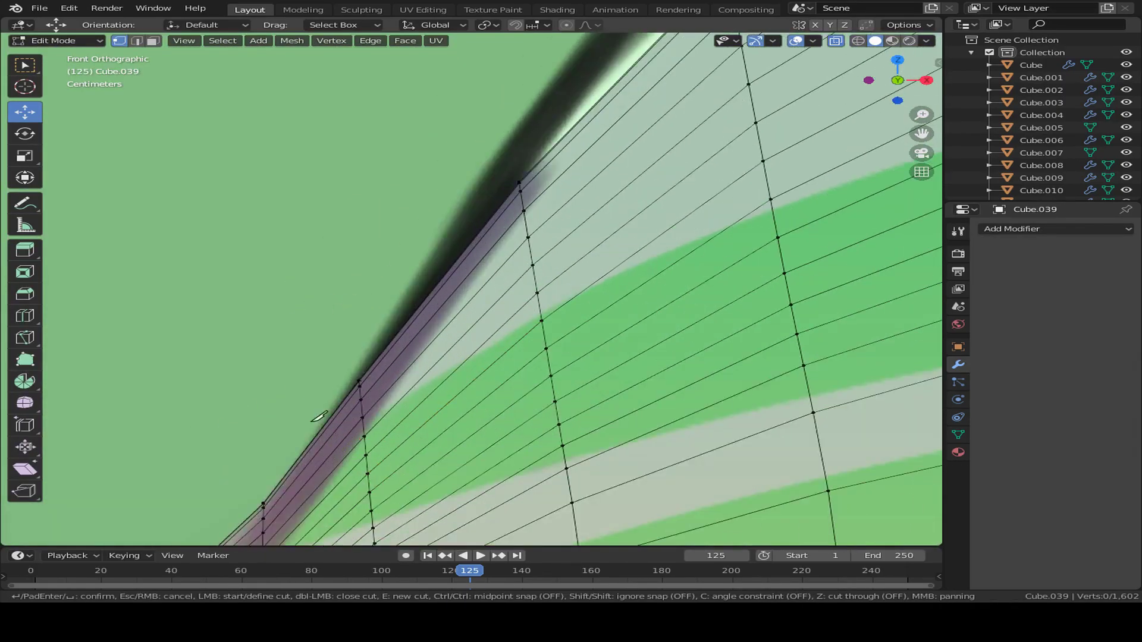
left_click(461, 365)
left_click(597, 280)
left_click(825, 243)
middle_click_drag(826, 243, 263, 369, "shift")
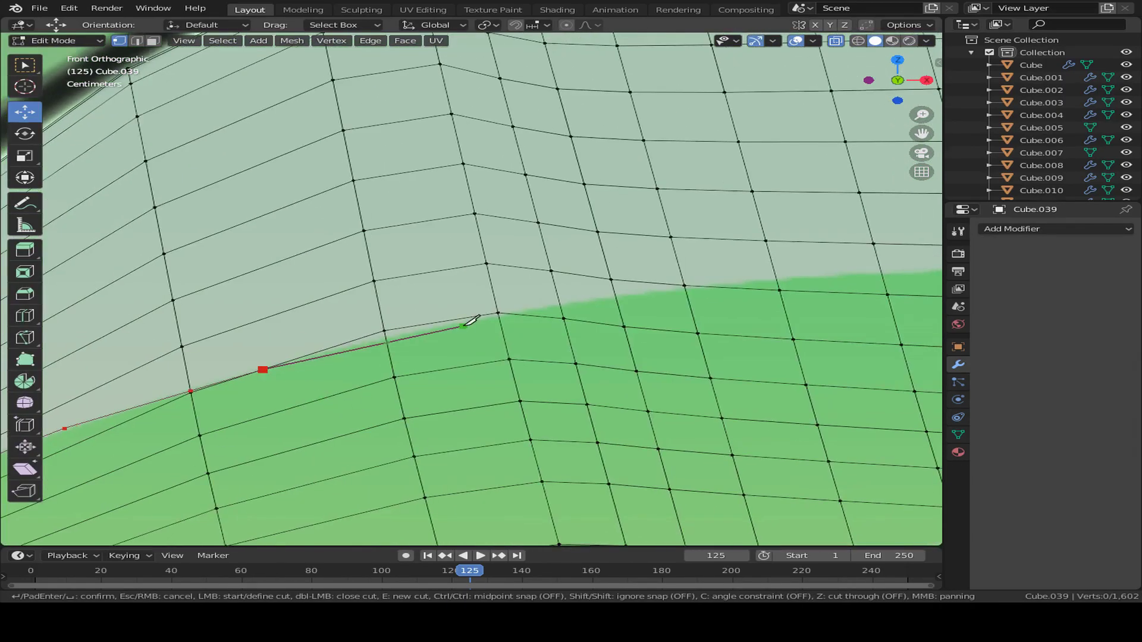
left_click(647, 290)
left_click(802, 275)
middle_click_drag(825, 312, 331, 384, "shift")
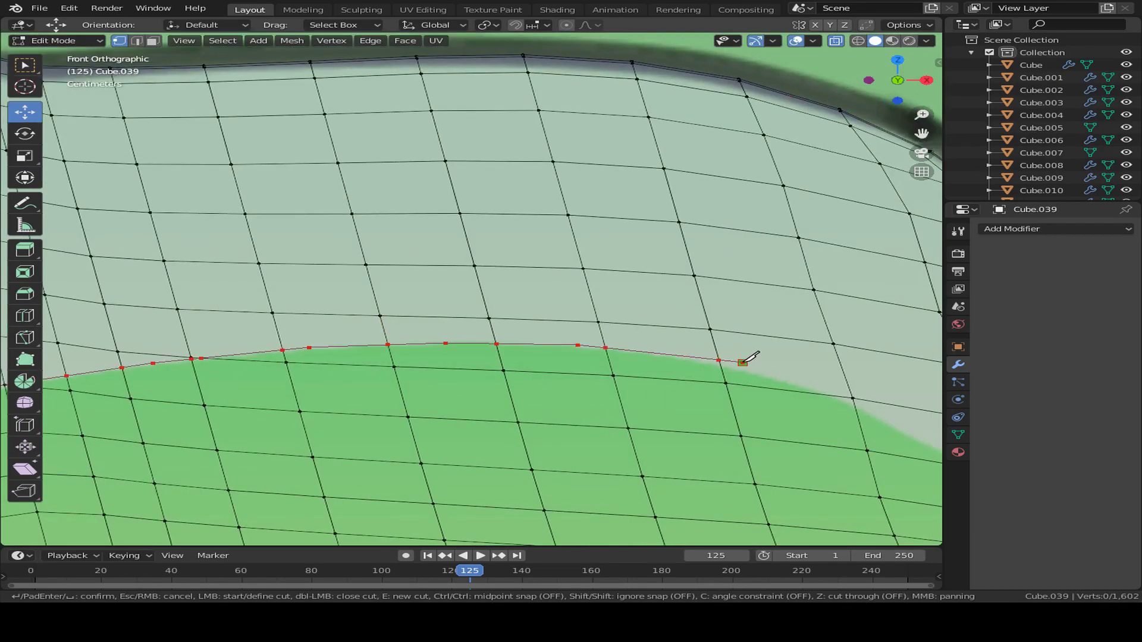
left_click(742, 362)
middle_click_drag(742, 362, 524, 355)
key("Return")
scroll(602, 339, "down", 3)
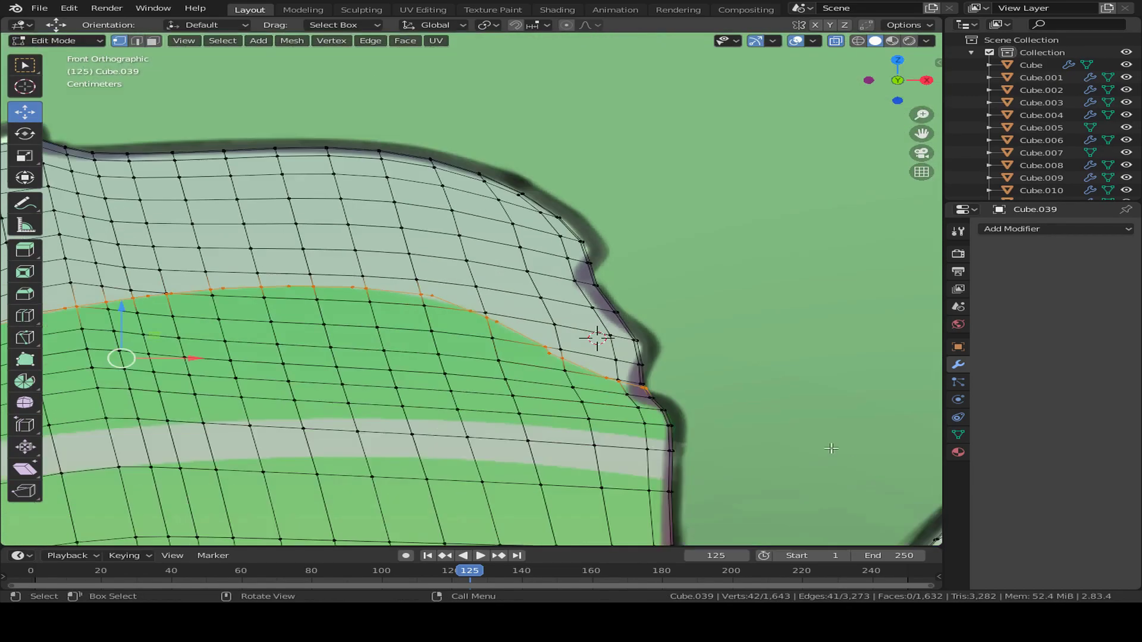
Select all vertices of the front sail's pale upper band above the knife cut, from rear edge to front edge.
middle_click_drag(602, 339, 499, 318)
left_click_drag(544, 321, 594, 348, "shift")
middle_click_drag(635, 375, 606, 341, "shift")
scroll(606, 342, "up", 5)
left_click_drag(589, 300, 640, 351, "shift")
scroll(476, 351, "down", 4)
middle_click_drag(359, 352, 687, 408, "shift")
left_click_drag(499, 183, 306, 327, "shift")
left_click_drag(340, 250, 253, 334, "shift")
scroll(253, 357, "up", 1)
middle_click_drag(253, 369, 439, 309, "shift")
left_click_drag(342, 283, 492, 331, "shift")
middle_click_drag(492, 332, 618, 311, "shift")
left_click_drag(339, 410, 396, 446, "shift")
scroll(489, 340, "up", 6)
left_click_drag(523, 351, 446, 250, "shift")
left_click_drag(153, 403, 300, 476, "shift")
scroll(835, 265, "down", 12)
Knife-cut the other side of the front sail along the pale upper band's lower border, in back view.
middle_click_drag(835, 265, 747, 321, "shift")
middle_click_drag(443, 375, 577, 379)
key("ctrl+KP_1")
scroll(604, 401, "up", 3)
key("k")
scroll(720, 457, "up", 3)
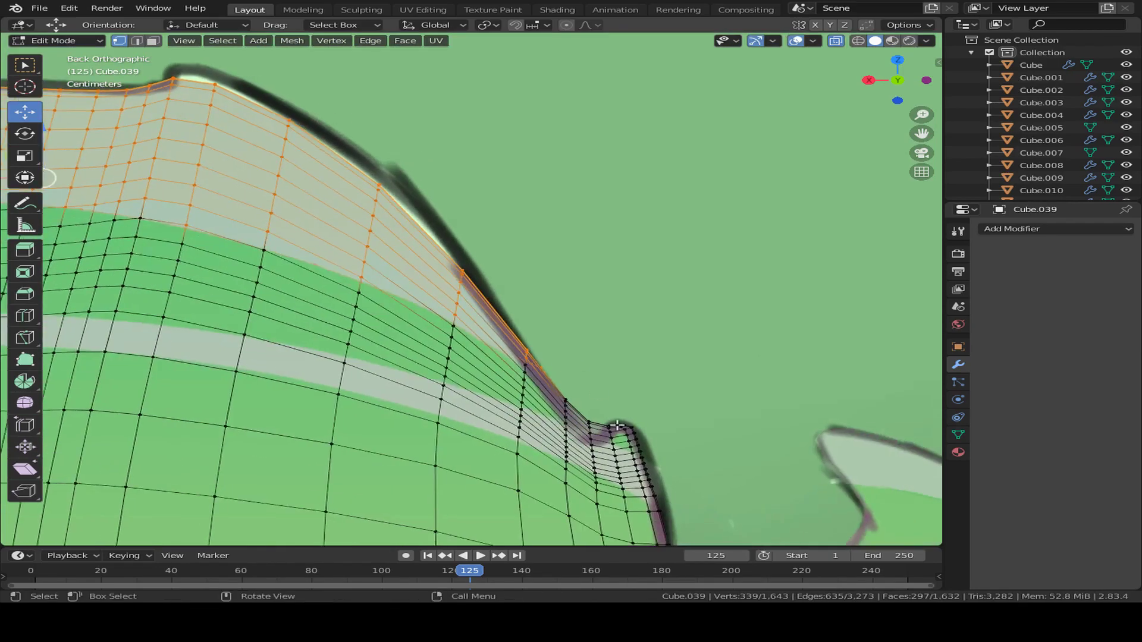
left_click(404, 345)
left_click(281, 290)
middle_click_drag(299, 340, 740, 457, "shift")
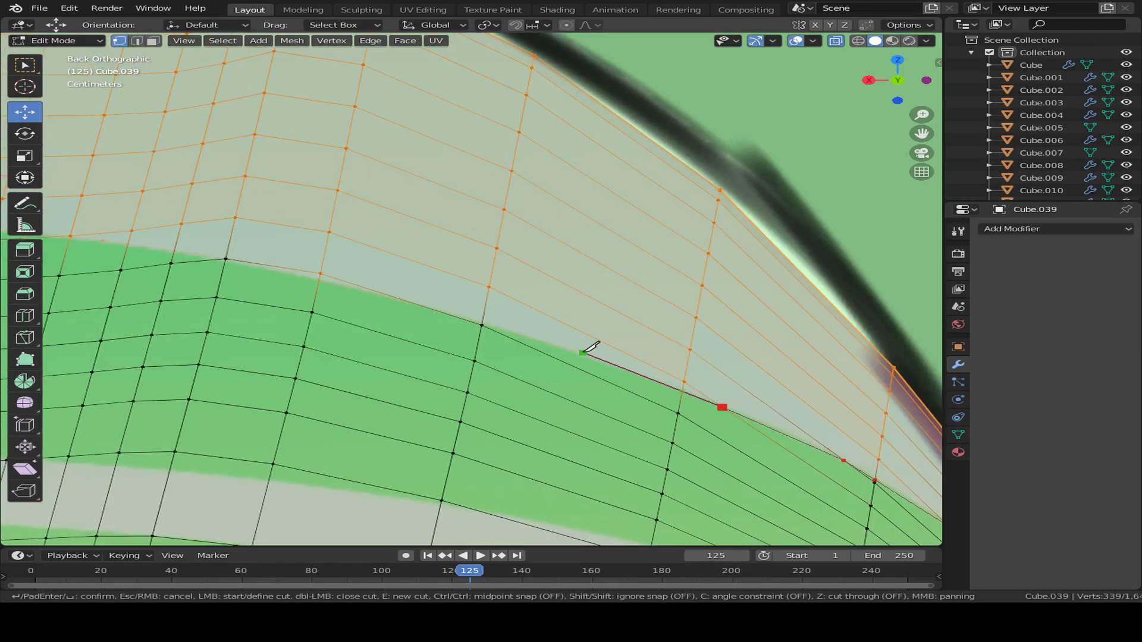
left_click(339, 289)
middle_click_drag(156, 249, 510, 320, "shift")
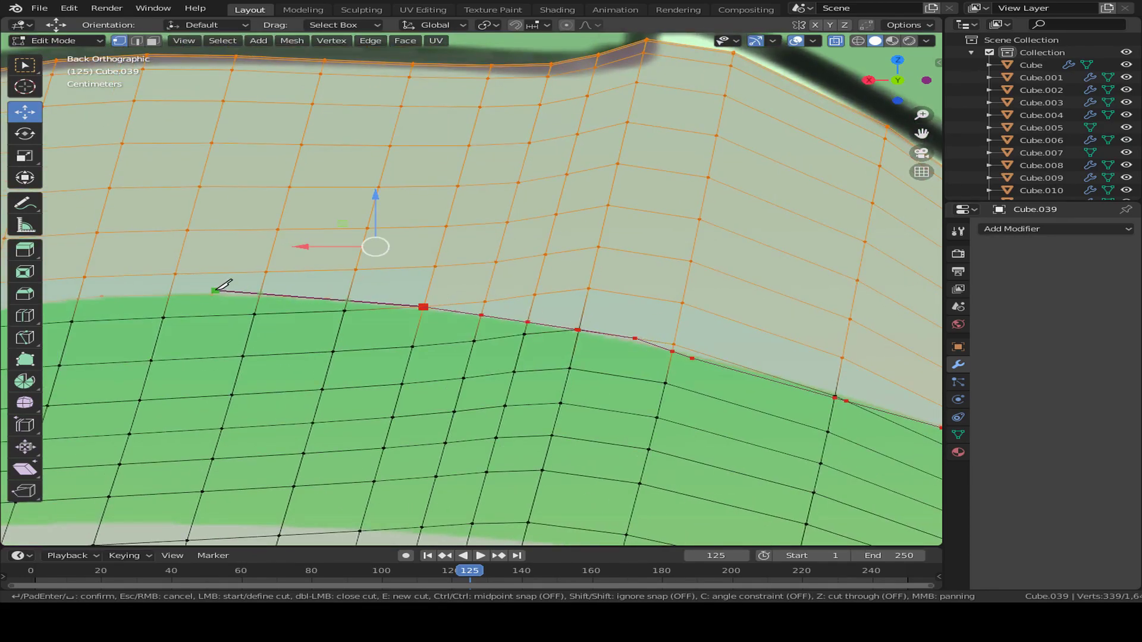
middle_click_drag(224, 284, 574, 351, "shift")
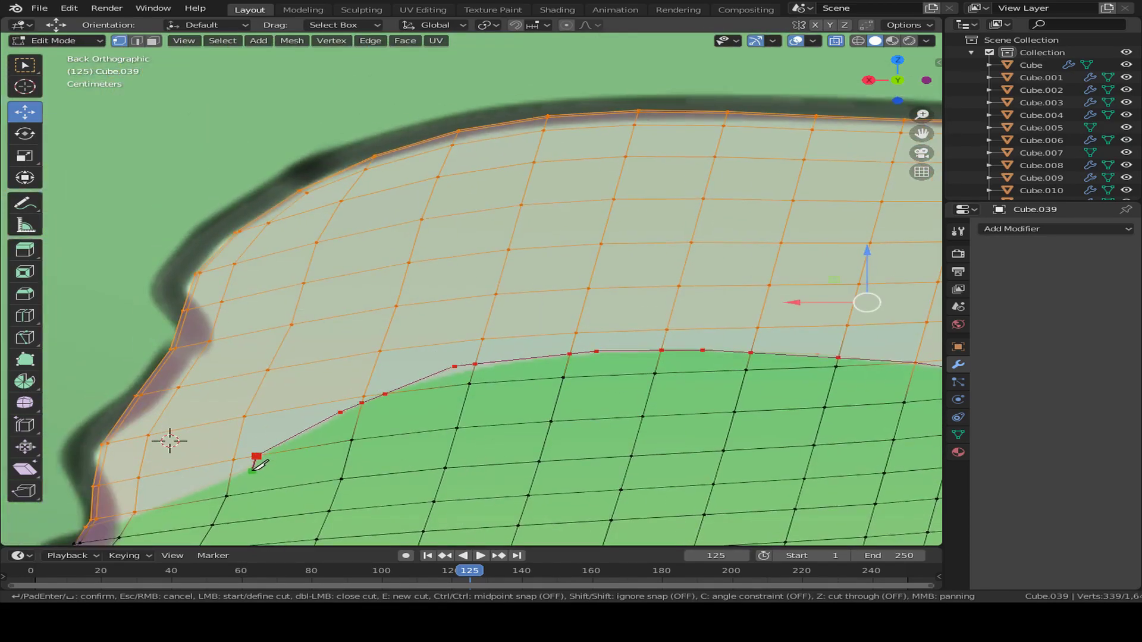
key("Return")
Separate the selected upper band from the front sail into its own object and copy that object.
key("KP_1")
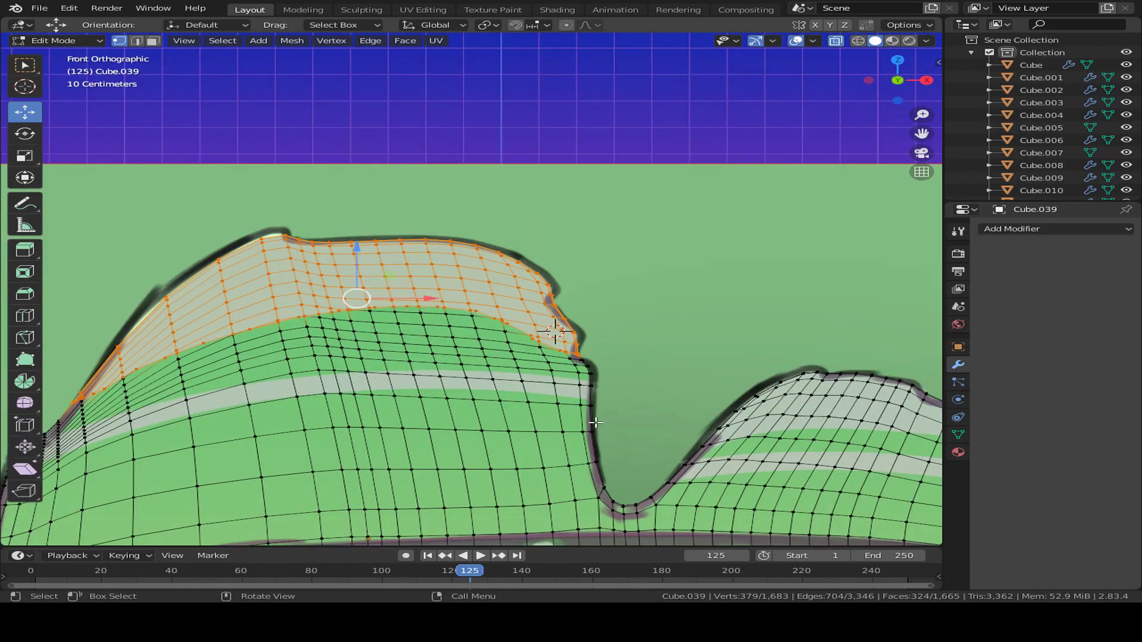
key("p")
left_click(586, 441)
key("Tab")
right_click(438, 331)
left_click(439, 334)
Restore the uncut back sails and paste the copied upper band over them.
key("Tab")
key("Delete")
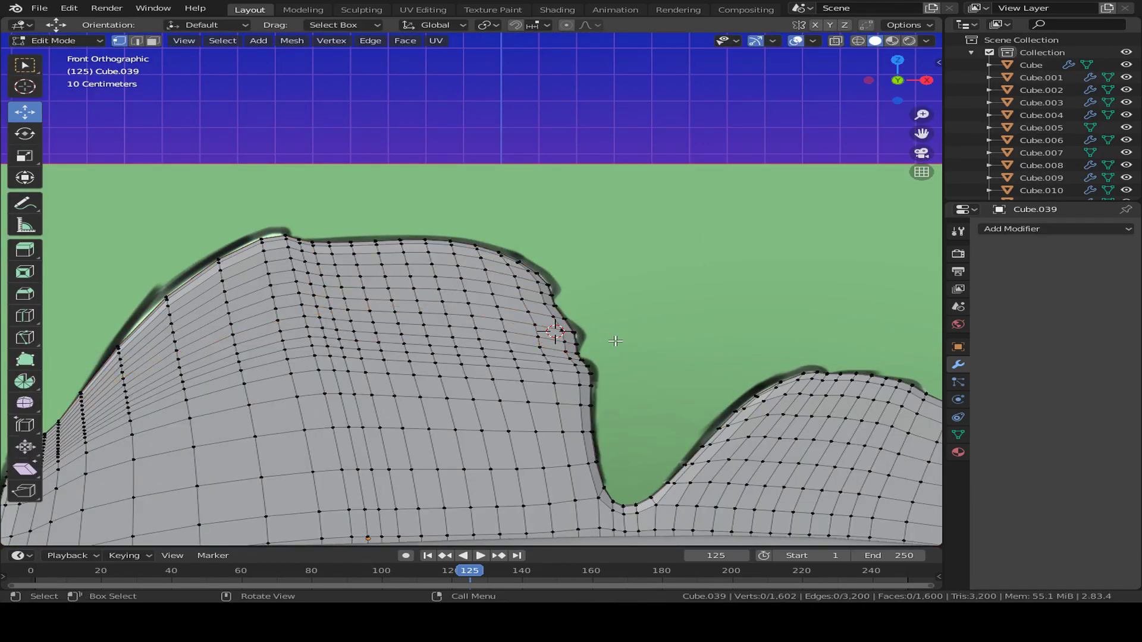
key("Tab")
key("ctrl+v")
Add a Solidify modifier with a negative thickness to the pasted upper band.
left_click(1023, 229)
left_click(785, 429)
key("Home")
type("-")
key("Return")
Examine the thickened upper band and its mesh around the front sail's rear edge.
middle_click_drag(684, 256, 309, 344)
key("Tab")
middle_click_drag(595, 327, 643, 321)
left_click_drag(660, 310, 798, 369)
middle_click_drag(803, 371, 651, 345, "shift")
left_click_drag(754, 382, 756, 384, "shift")
key("Tab")
Knife-cut the front sail in front view along the upper border of the narrow pale stripe, from front to rear edge.
left_click(650, 408)
scroll(650, 405, "down", 2)
middle_click_drag(650, 405, 539, 362)
key("KP_1")
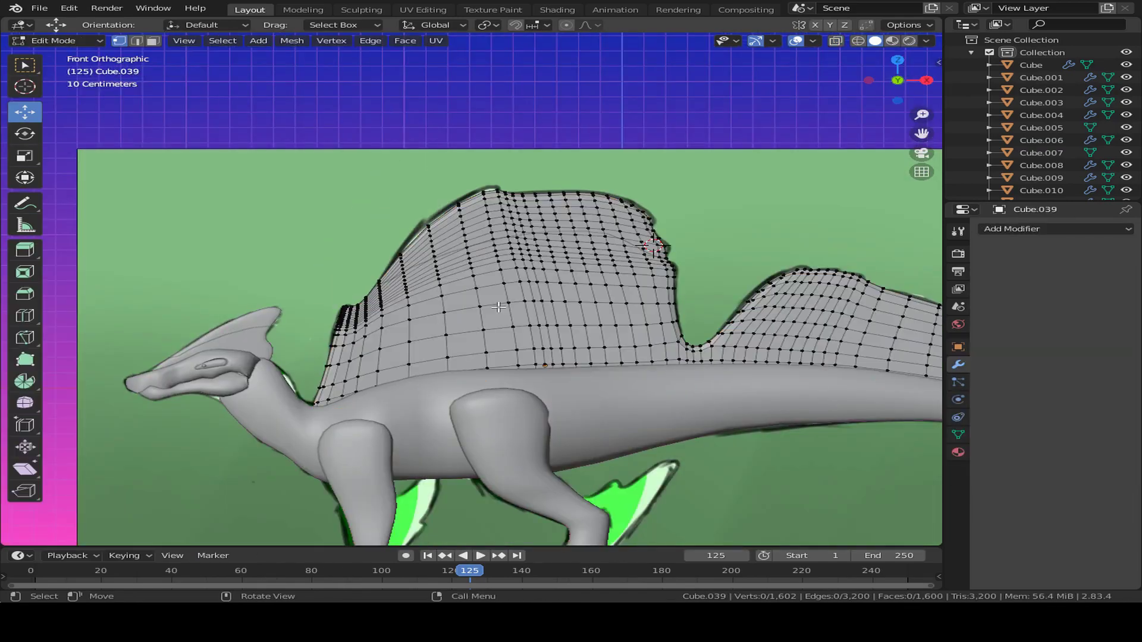
scroll(499, 307, "up", 10)
key("k")
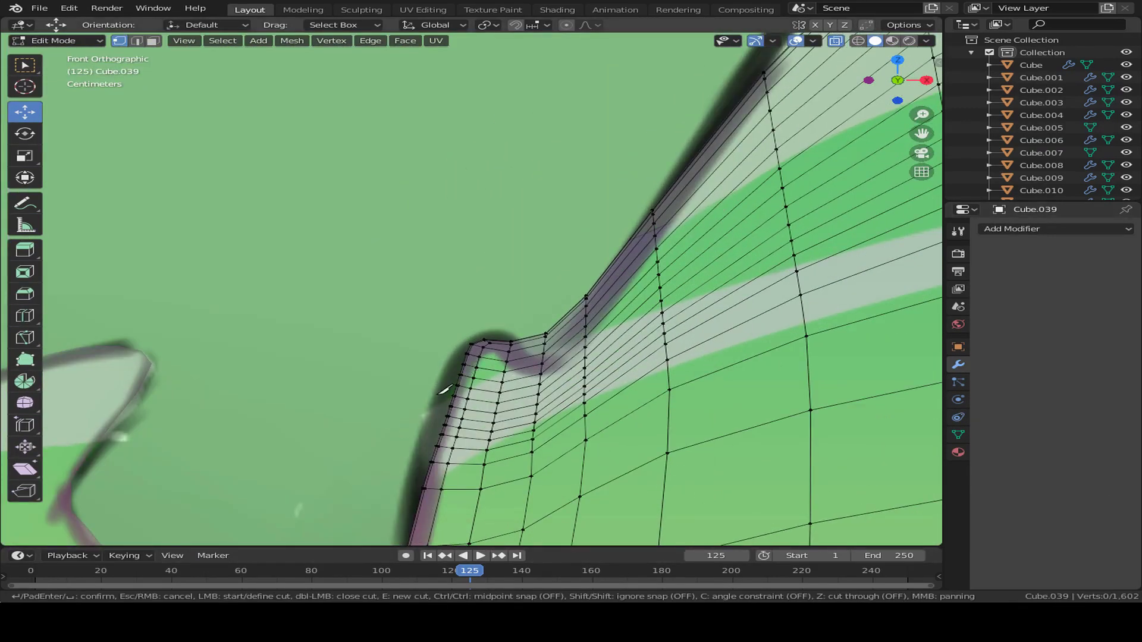
left_click(669, 308)
middle_click_drag(765, 332, 408, 416, "shift")
left_click(609, 302)
middle_click_drag(819, 315, 339, 389, "shift")
left_click(440, 323)
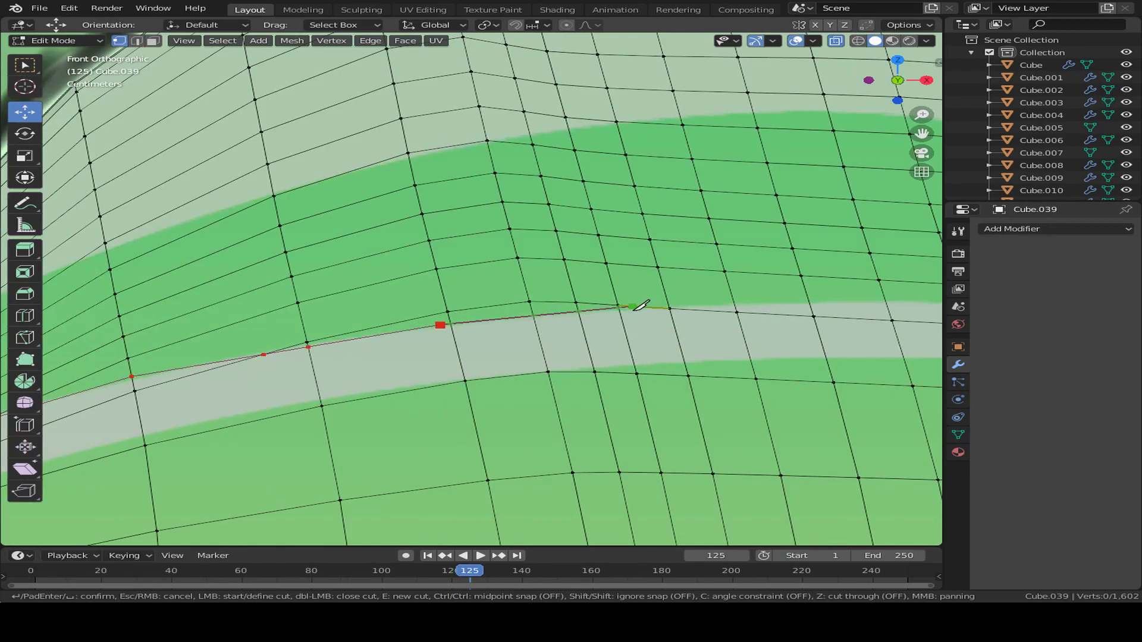
left_click(627, 305)
middle_click_drag(880, 298, 485, 321, "shift")
left_click(495, 321)
left_click(757, 338)
middle_click_drag(850, 372, 362, 360, "shift")
left_click(498, 351)
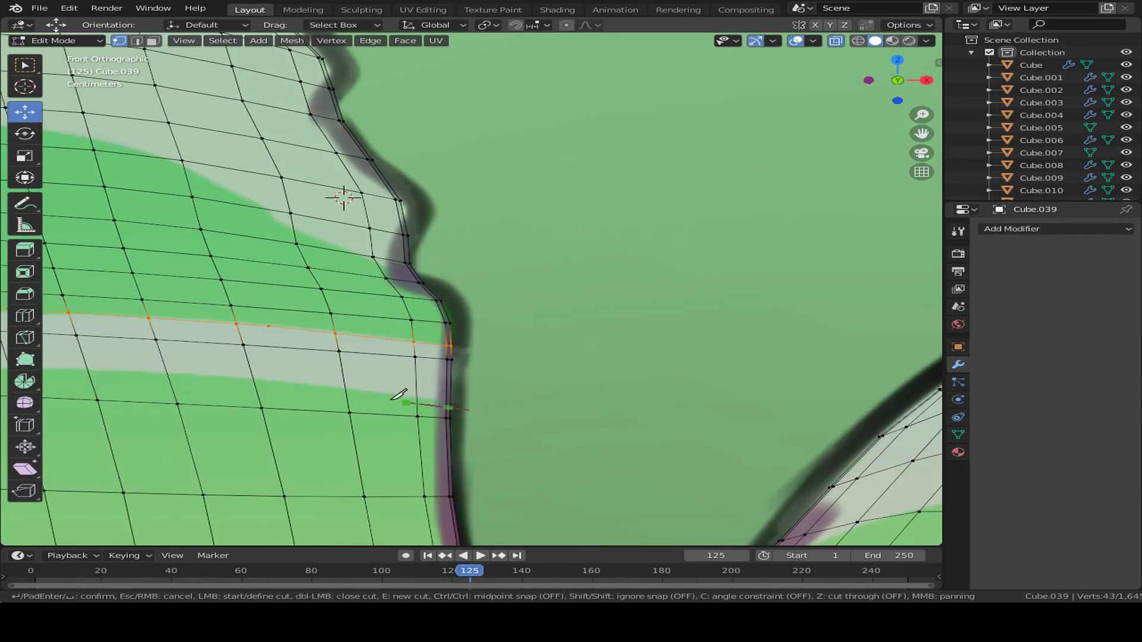
Knife-cut the front sail along the lower border of the narrow pale stripe, from rear to front edge.
left_click(183, 371)
middle_click_drag(72, 374, 613, 354, "shift")
left_click(518, 346)
left_click(321, 354)
middle_click_drag(101, 385, 567, 359, "shift")
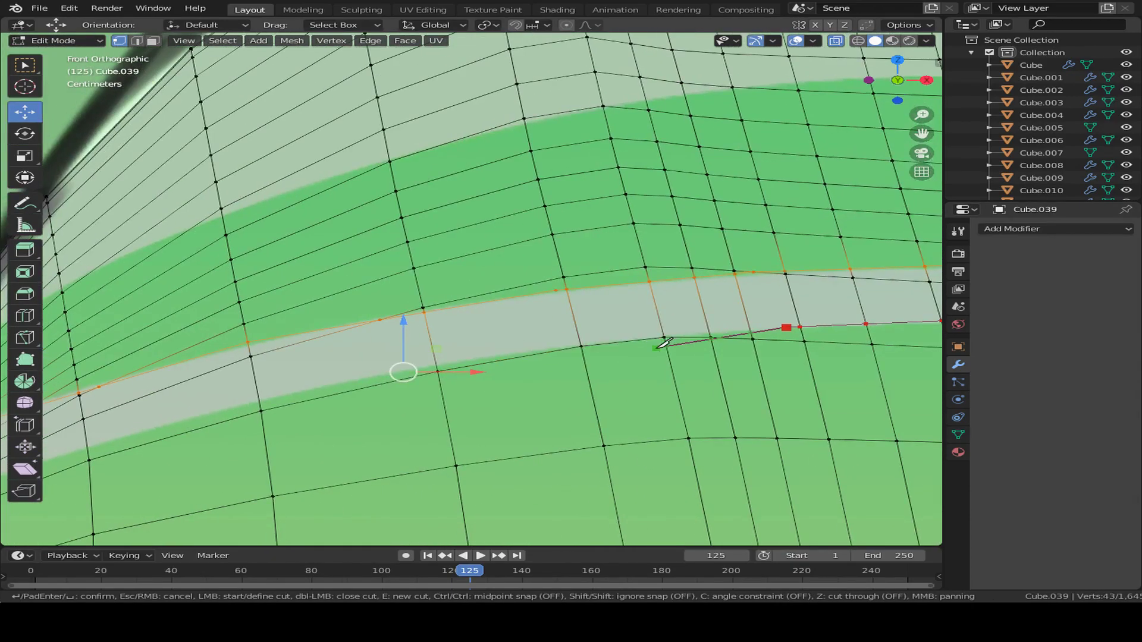
middle_click_drag(221, 407, 709, 287, "shift")
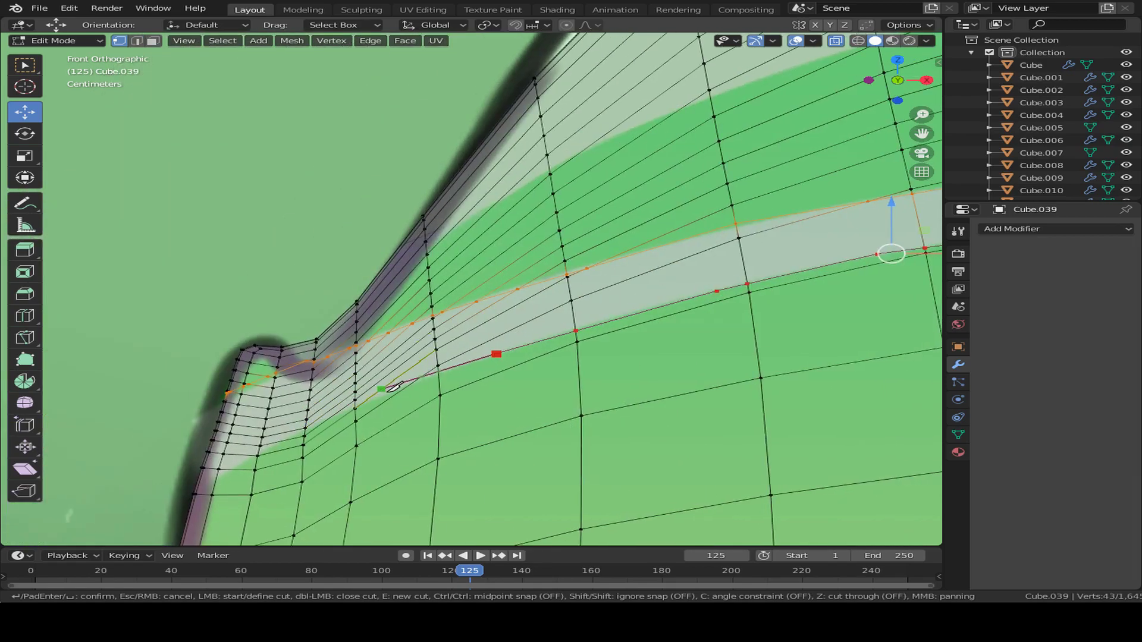
key("Return")
Select the vertices of the narrow pale stripe between the two cuts across the whole front sail.
left_click_drag(171, 388, 243, 476, "shift")
scroll(286, 388, "up", 5)
left_click_drag(229, 382, 354, 476, "shift")
middle_click_drag(196, 468, 256, 446, "shift")
left_click_drag(250, 446, 295, 525, "shift")
left_click(317, 342, "shift")
left_click_drag(453, 363, 352, 305, "shift")
left_click_drag(579, 412, 494, 268, "shift")
middle_click_drag(574, 342, 304, 375, "shift")
left_click_drag(473, 356, 447, 221, "shift")
middle_click_drag(613, 271, 272, 405, "shift")
scroll(250, 393, "down", 4)
left_click_drag(428, 321, 494, 262, "shift")
middle_click_drag(701, 245, 107, 369, "shift")
left_click_drag(492, 354, 440, 300, "shift")
left_click_drag(580, 354, 535, 309, "shift")
left_click_drag(735, 298, 680, 250, "shift")
left_click_drag(907, 300, 830, 277, "shift")
middle_click_drag(831, 278, 376, 310, "shift")
left_click_drag(443, 308, 914, 374, "shift")
middle_click_drag(836, 315, 372, 284, "shift")
Knife-cut the other side of the front sail along the narrow stripe's lower border, in back view.
key("ctrl+KP_1")
key("k")
left_click(443, 361)
left_click(582, 338)
middle_click_drag(767, 324, 484, 339, "shift")
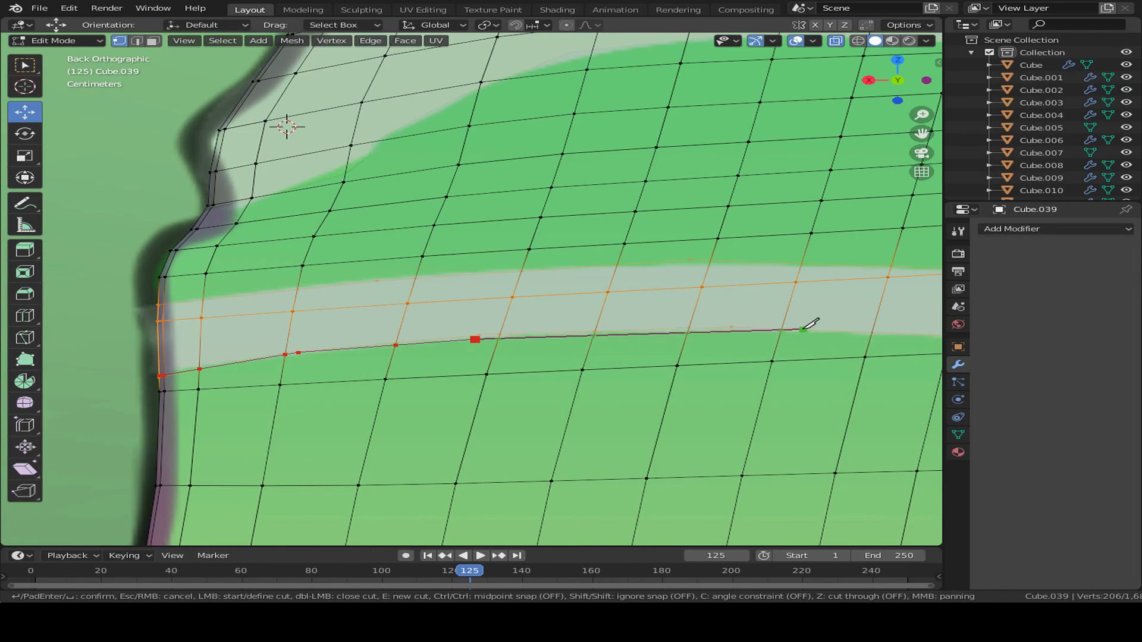
left_click(648, 329)
middle_click_drag(785, 336, 413, 323, "shift")
middle_click_drag(791, 356, 490, 320, "shift")
left_click(419, 323)
left_click(690, 385)
middle_click_drag(918, 446, 541, 372, "shift")
left_click(555, 386)
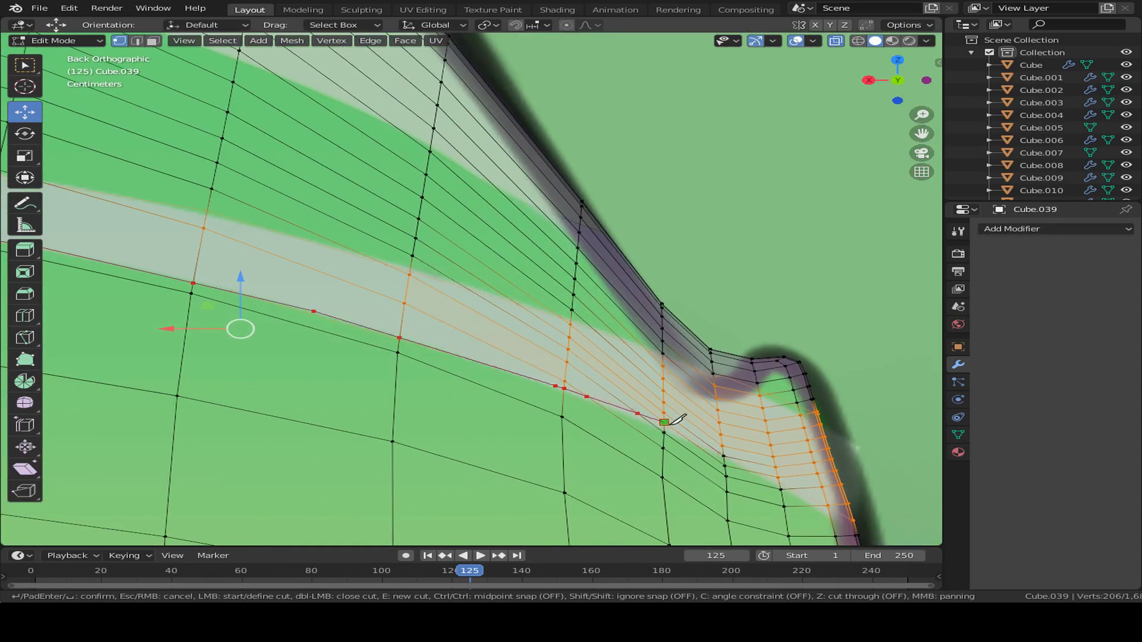
key("Return")
Knife-cut the other side of the front sail along the narrow stripe's upper border.
left_click(411, 266)
middle_click_drag(201, 234, 759, 338, "shift")
left_click(622, 291)
middle_click_drag(474, 294, 733, 309, "shift")
left_click(621, 278)
left_click(464, 267)
left_click(270, 265)
middle_click_drag(244, 293, 760, 318, "shift")
left_click(503, 307)
key("Return")
Turn X-ray off, then duplicate the selected stripe into a separate object and copy it.
middle_click_drag(416, 326, 463, 339)
key("alt+z")
scroll(538, 367, "down", 3)
key("KP_1")
key("Tab")
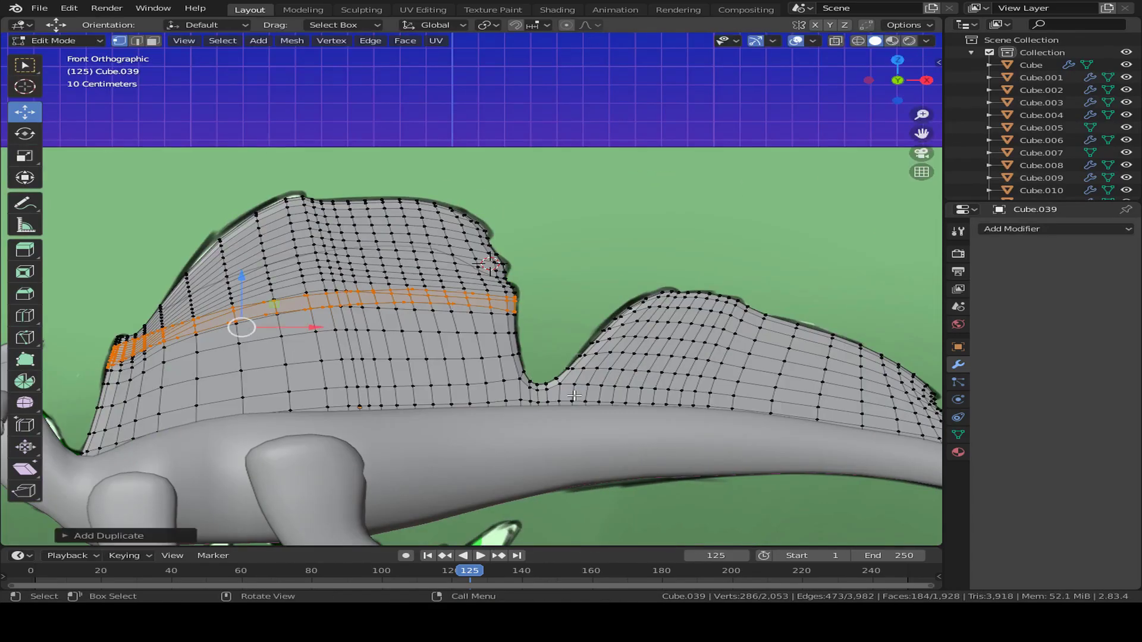
key("ctrl+c")
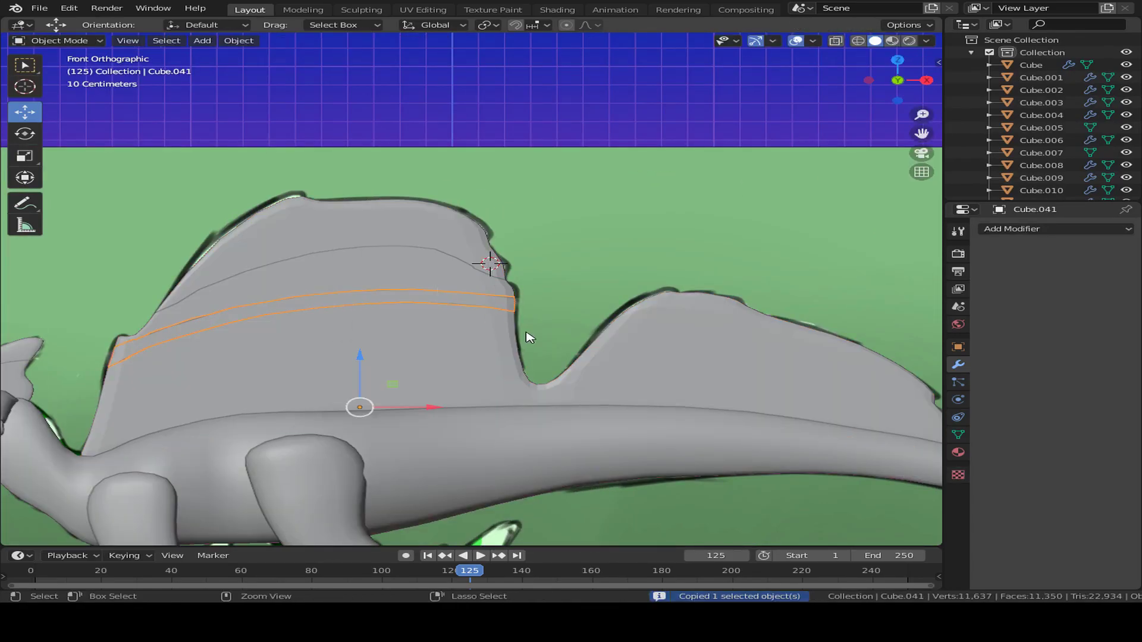
Undo the stripe's cuts in the back sails, then paste the copied stripe and select it.
key("Tab")
key("ctrl+z")
key("ctrl+z")
key("ctrl+z")
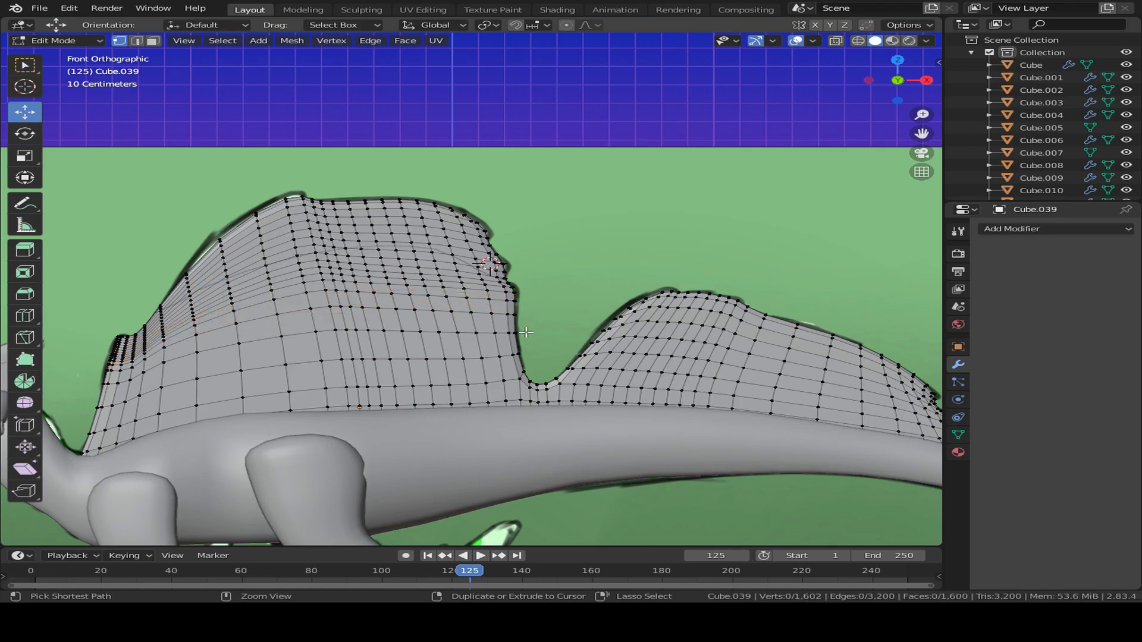
key("Tab")
right_click(421, 334)
left_click(416, 345)
left_click(475, 250)
left_click(515, 297)
Add a Solidify modifier with a thickness of -0.011 m to the narrow stripe and check it on the model.
left_click(1053, 229)
left_click(790, 426)
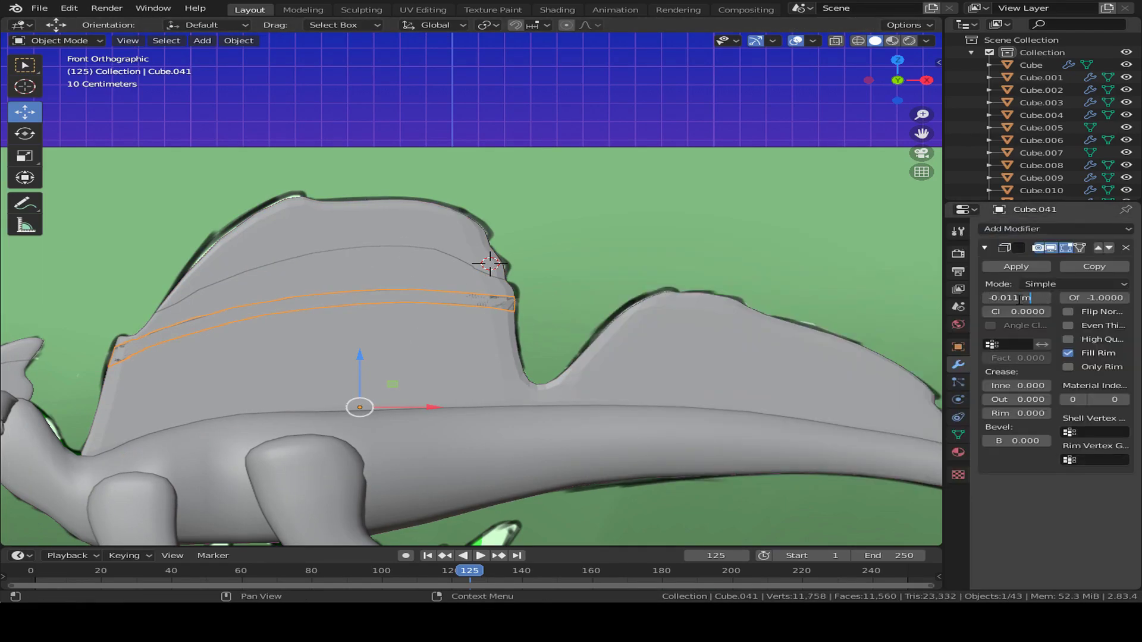
scroll(721, 301, "down", 2)
key("alt+a")
middle_click_drag(574, 387, 601, 395)
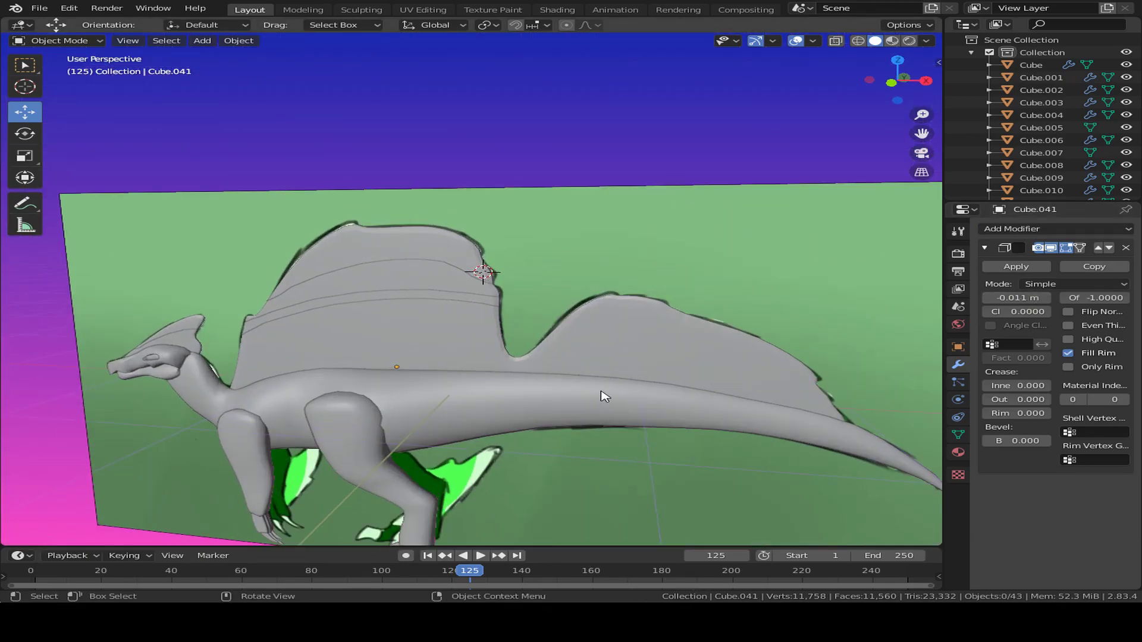
Knife-cut the near side of the rear sail along the lower border of its upper pale band, with X-ray on.
key("KP_1")
left_click(662, 367)
key("Tab")
key("alt+z")
middle_click_drag(747, 448, 629, 429, "shift")
scroll(630, 428, "up", 6)
key("k")
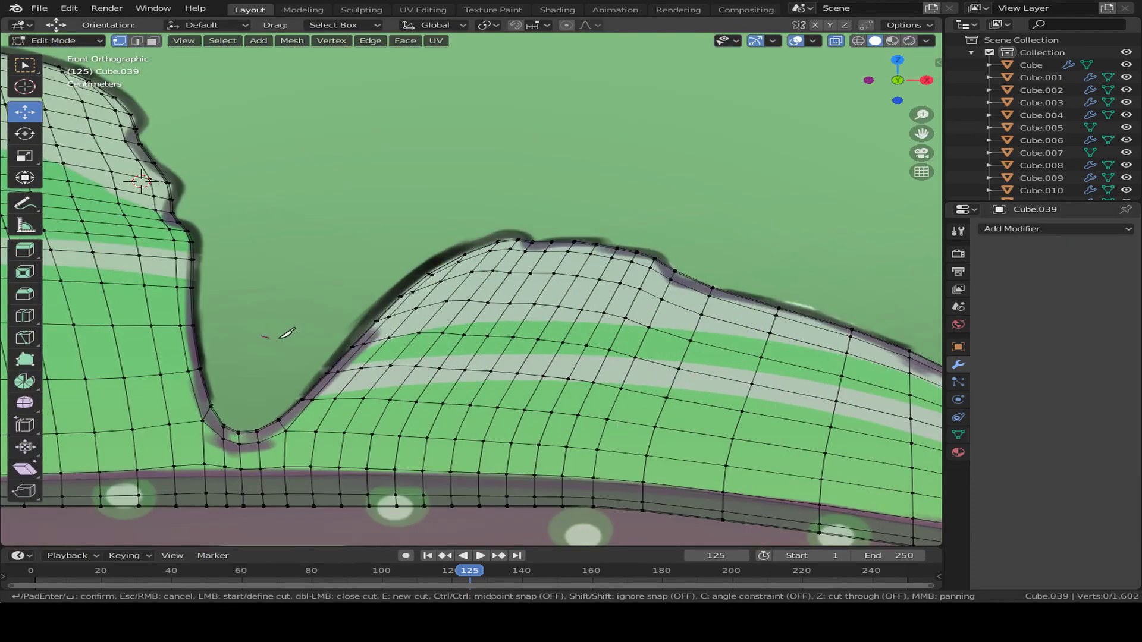
scroll(256, 351, "up", 2)
left_click(642, 334)
middle_click_drag(836, 357, 360, 356)
middle_click_drag(552, 398, 312, 351, "shift")
left_click(502, 413)
left_click(630, 446)
key("Return")
Select all the mesh above the new cut, covering the rear sail's upper pale band.
left_click_drag(577, 425, 565, 376, "shift")
left_click_drag(440, 375, 517, 405, "shift")
left_click_drag(523, 397, 560, 428, "shift")
middle_click_drag(179, 250, 524, 269, "shift")
left_click_drag(453, 252, 639, 369, "shift")
left_click_drag(664, 306, 577, 336, "shift")
left_click_drag(333, 192, 482, 311, "shift")
middle_click_drag(196, 232, 549, 276, "shift")
left_click_drag(315, 169, 657, 340, "shift")
left_click_drag(301, 327, 351, 357, "shift")
left_click_drag(312, 364, 347, 373, "shift")
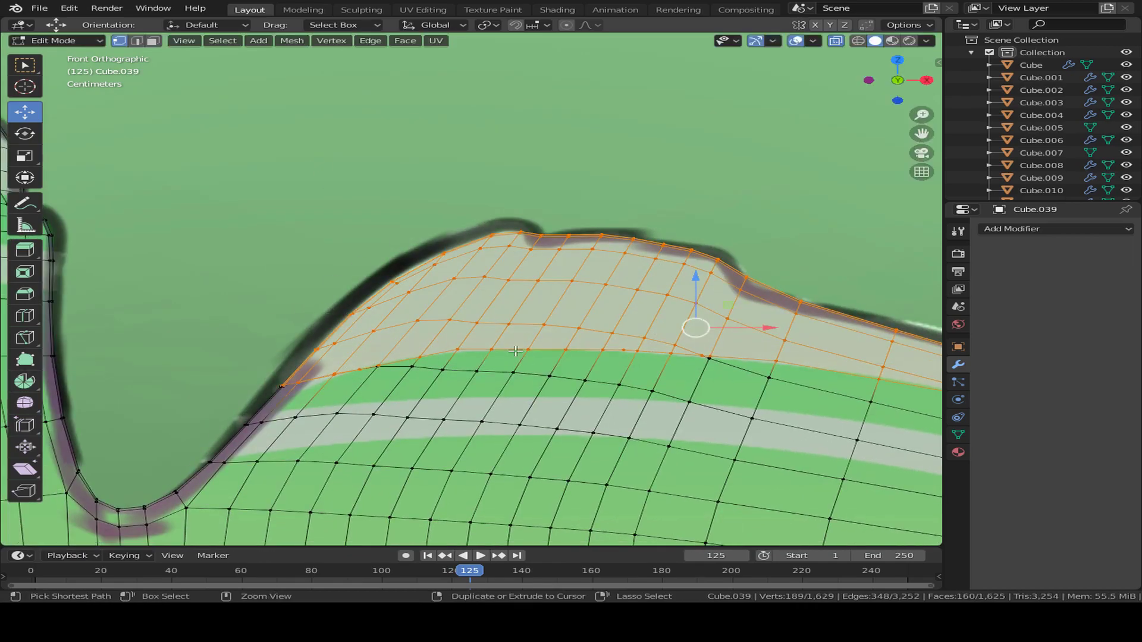
Knife-cut the opposite side of the rear sail along the upper pale band's lower border.
key("ctrl+KP_1")
key("k")
left_click(339, 348)
middle_click_drag(179, 384, 548, 374, "shift")
middle_click_drag(203, 437, 522, 337, "shift")
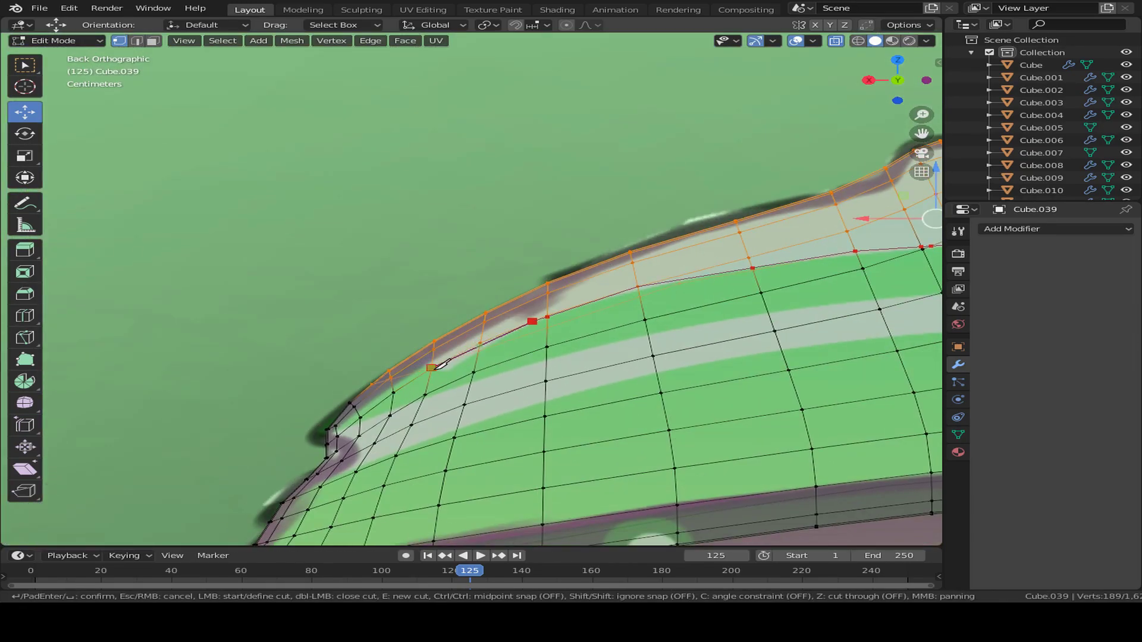
left_click(337, 391)
key("Return")
Duplicate the selected rear sail band in place, separate it into its own object and copy it.
scroll(336, 391, "down", 3)
middle_click_drag(671, 254, 446, 276, "shift")
key("KP_1")
key("shift+d")
right_click(737, 375)
key("p")
left_click(738, 370)
key("Tab")
key("ctrl+c")
key("Tab")
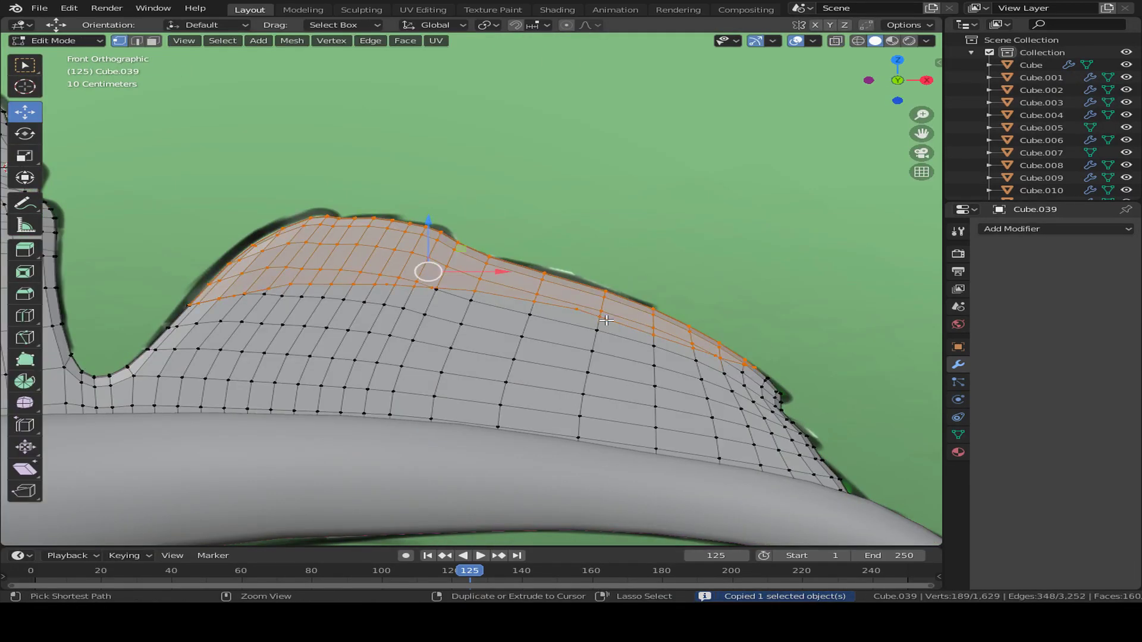
Paste the copied rear sail band and give it a Solidify modifier with a thickness of -0.011 m.
key("Tab")
key("ctrl+v")
left_click(592, 303)
left_click(1023, 229)
left_click(779, 423)
left_click(1025, 297)
scroll(781, 251, "down", 6)
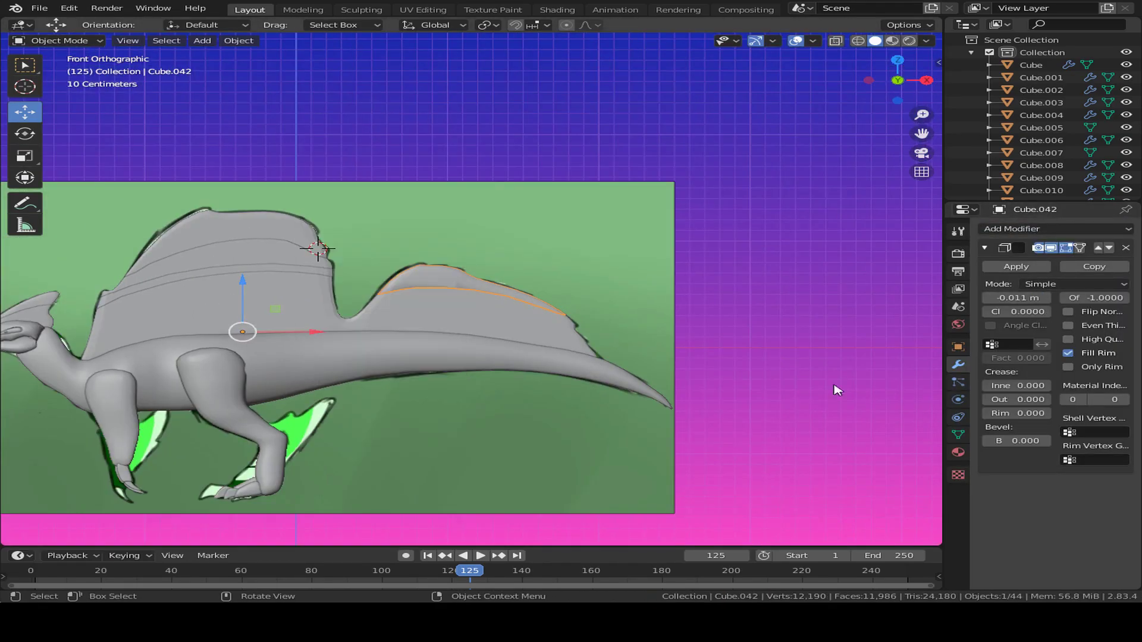
Shade the rear sail's upper band smooth with Auto Smooth at 54.2°.
left_click(957, 435)
left_click(444, 325)
type("54.2")
key("Return")
right_click(582, 390)
left_click(564, 378)
Shade the front sail's narrow stripe smooth with Auto Smooth at 54.2°.
left_click(260, 267)
left_click(1009, 460)
type(".2")
key("Return")
right_click(415, 333)
left_click(390, 333)
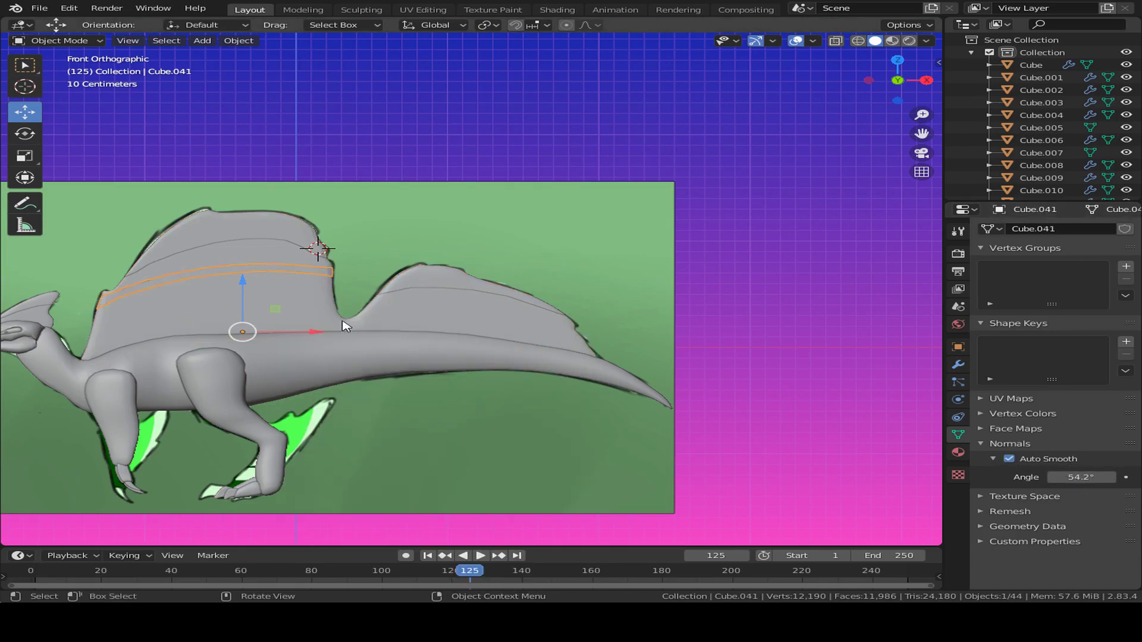
Shade the front sail's upper band smooth with Auto Smooth at 54.2°.
middle_click_drag(380, 332, 601, 324, "shift")
scroll(600, 324, "up", 4)
left_click(466, 169)
right_click(466, 177)
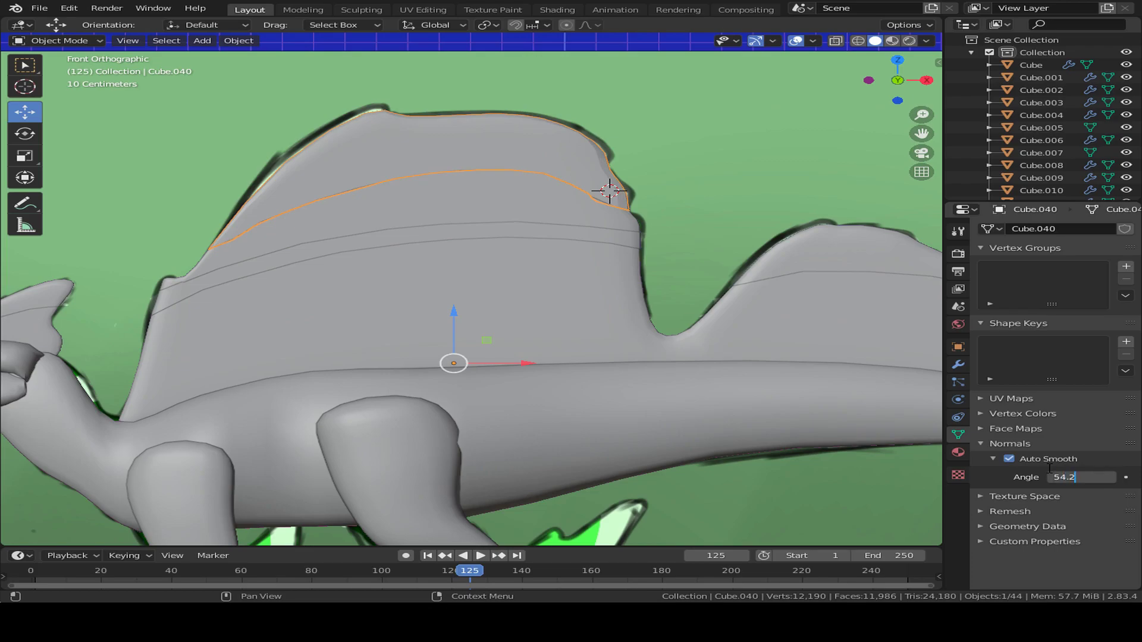
key("Return")
Reopen the sail mesh in X-ray and knife-cut the rear sail along the narrow stripe's upper border.
scroll(727, 438, "down", 6)
left_click(726, 438)
scroll(702, 368, "up", 2)
left_click(706, 326)
key("Tab")
key("alt+z")
middle_click_drag(769, 393, 564, 371, "shift")
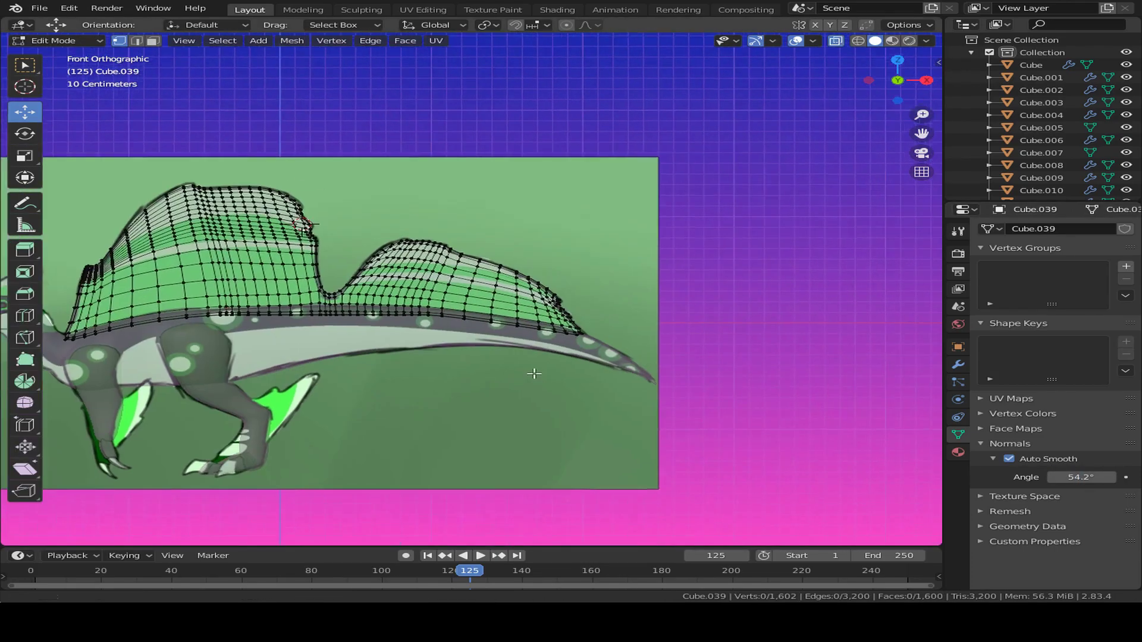
scroll(565, 371, "up", 5)
key("k")
left_click(364, 311)
left_click(700, 305)
middle_click_drag(788, 326, 499, 321, "shift")
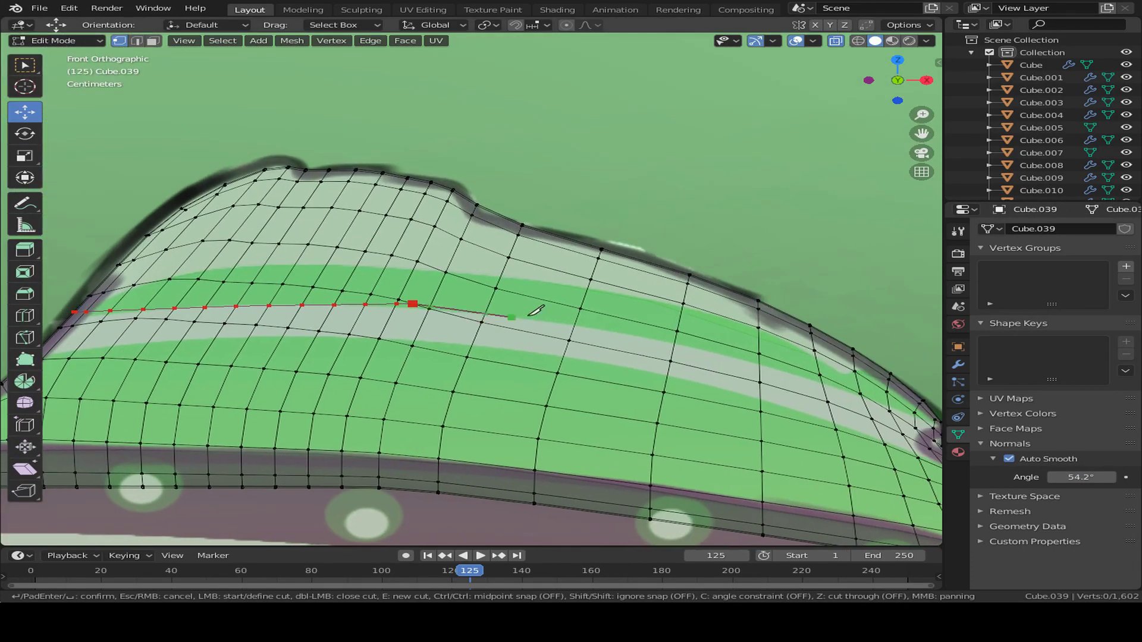
left_click(551, 314)
left_click(674, 338)
middle_click_drag(780, 391, 476, 343, "shift")
left_click(583, 357)
left_click(661, 387)
key("Return")
Knife-cut the same side of the rear sail along the narrow stripe's lower border.
key("k")
left_click(645, 400)
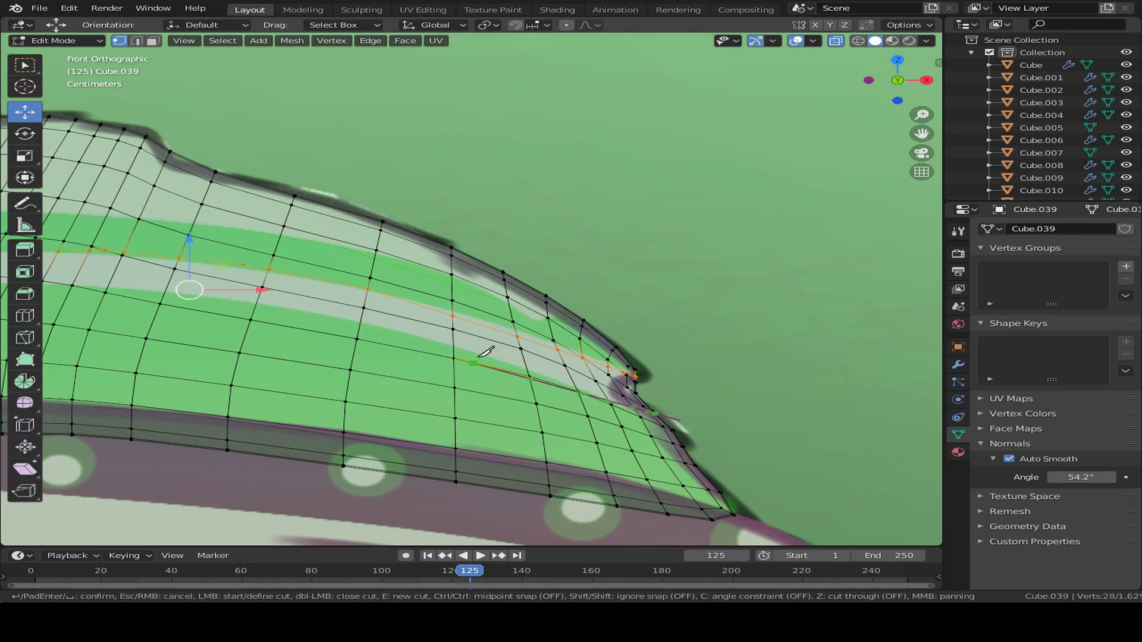
left_click(342, 318)
middle_click_drag(125, 288, 492, 326, "shift")
key("Return")
Knife-cut the opposite side of the rear sail along both borders of the narrow stripe.
middle_click_drag(250, 357, 571, 363, "alt")
key("k")
left_click(848, 339)
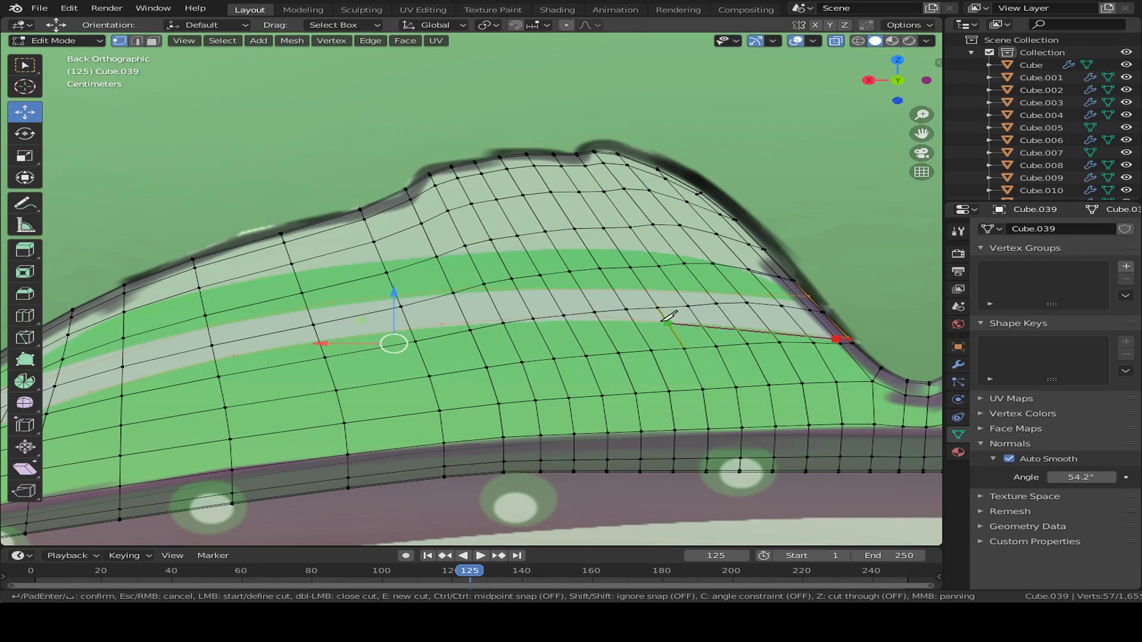
left_click(410, 327)
middle_click_drag(410, 327, 339, 333, "shift")
key("Return")
left_click(617, 280)
left_click(738, 254)
left_click(440, 291)
left_click(529, 284)
key("Return")
Select the rear sail's narrow stripe along its full length, undoing a shift along X.
left_click_drag(327, 301, 838, 327, "shift")
key("g")
key("x")
left_click(437, 307)
key("ctrl+z")
middle_click_drag(461, 308, 770, 293, "shift")
left_click_drag(191, 377, 262, 426, "shift")
left_click_drag(260, 371, 315, 391, "shift")
left_click_drag(452, 368, 452, 369, "shift")
left_click_drag(489, 303, 622, 333, "shift")
Turn X-ray off, duplicate the rear sail's selected narrow stripe in place and separate it into its own object.
scroll(618, 345, "down", 2)
middle_click_drag(630, 393, 470, 359)
key("alt+z")
key("KP_1")
key("shift+d")
right_click(471, 359)
key("p")
key("s")
Return to Object Mode, select the separated rear sail stripe and copy it.
key("Tab")
left_click(461, 324)
right_click(459, 322)
left_click(459, 321)
right_click(457, 326)
left_click(435, 374)
Undo the stripe's separation from the sail mesh, then paste the copied stripe as its own object.
key("ctrl+z")
key("ctrl+z")
key("ctrl+z")
key("ctrl+z")
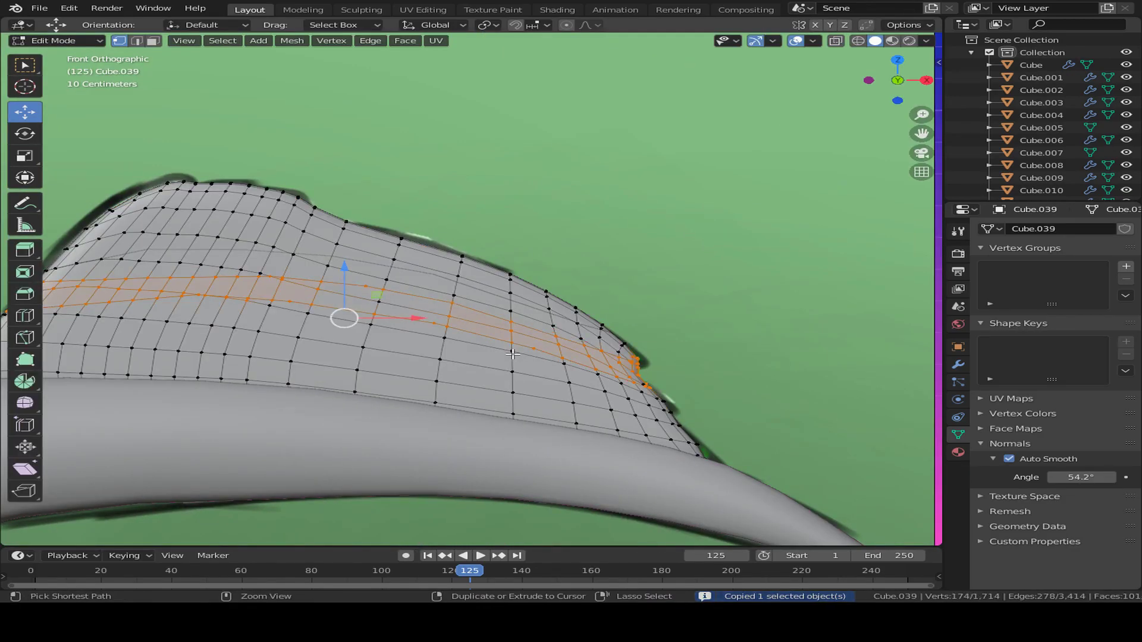
key("Tab")
right_click(511, 349)
left_click(499, 360)
Add a Solidify modifier with a thickness of -0.011 m to the pasted rear sail stripe.
left_click(452, 321)
right_click(450, 319)
left_click(398, 260)
left_click(958, 364)
left_click(1011, 228)
left_click(775, 422)
left_click(714, 342)
Fill the gap at the tail end of the rear sail's narrow stripe with a new face.
middle_click_drag(713, 342, 538, 390)
left_click(538, 389)
key("Tab")
left_click_drag(554, 379, 606, 432)
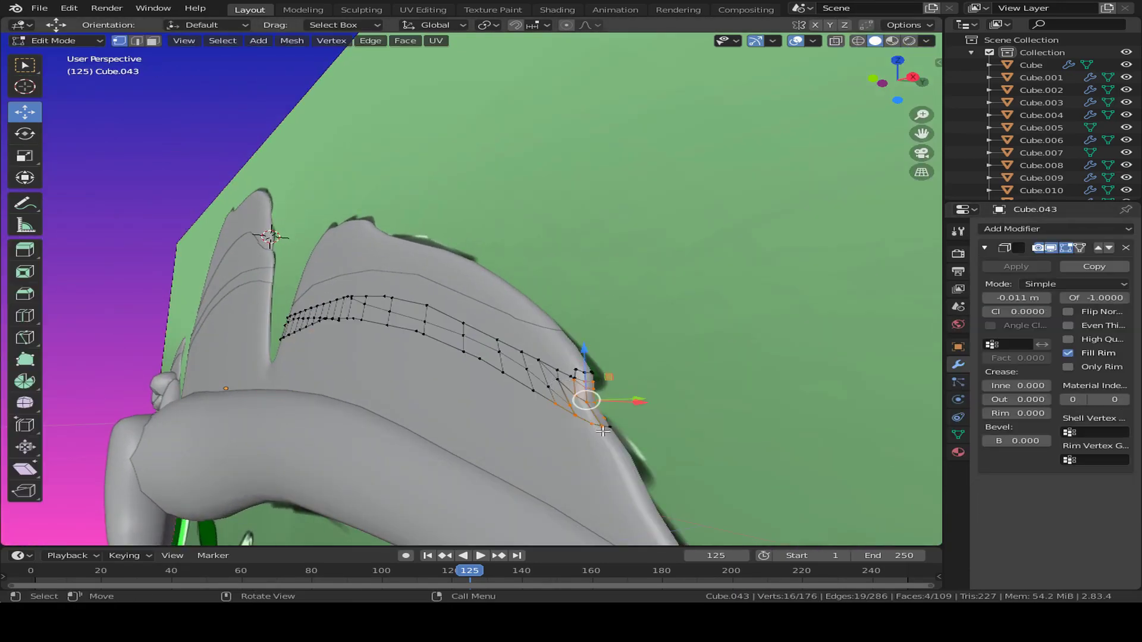
scroll(606, 432, "up", 3)
middle_click_drag(605, 432, 608, 302, "shift")
left_click_drag(620, 299, 622, 306, "shift")
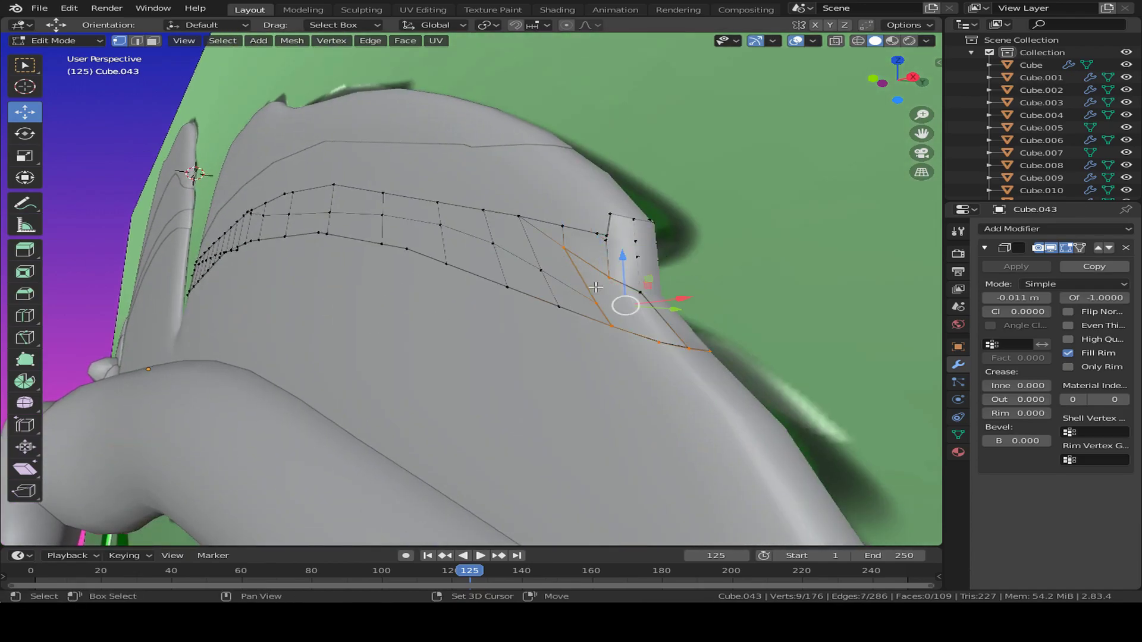
middle_click_drag(632, 320, 476, 321)
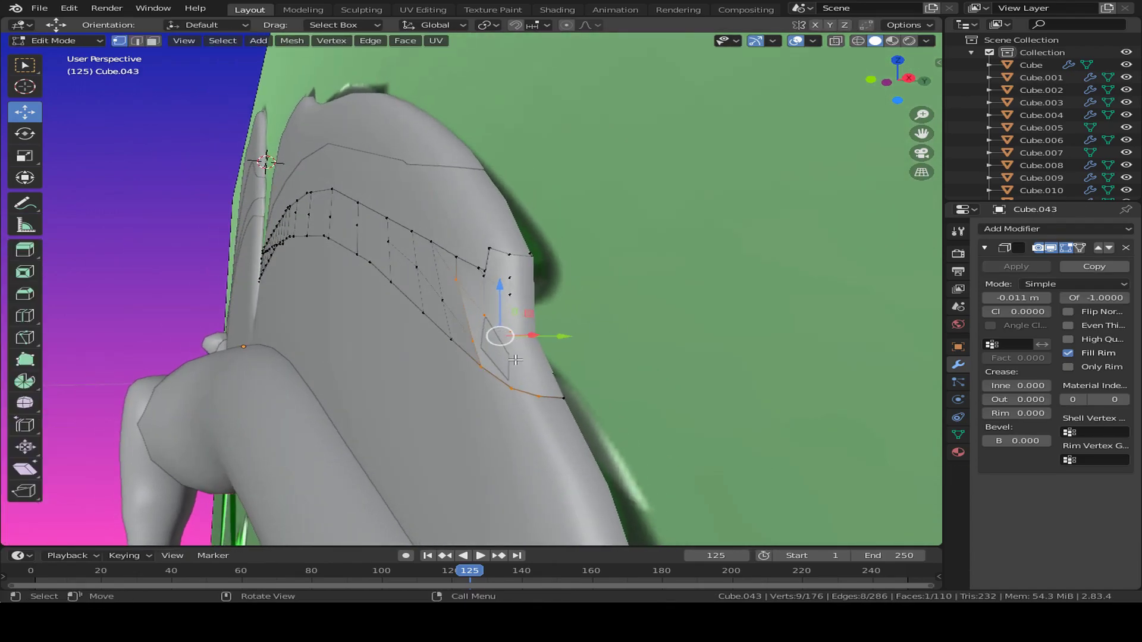
Leave the stripe's mesh editing, view the whole dinosaur in Material Preview and select the back sails.
key("Tab")
left_click(385, 428)
middle_click_drag(386, 427, 704, 298)
left_click(690, 230)
key("Tab")
middle_click_drag(690, 230, 607, 327)
key("Tab")
scroll(806, 336, "down", 5)
key("KP_3")
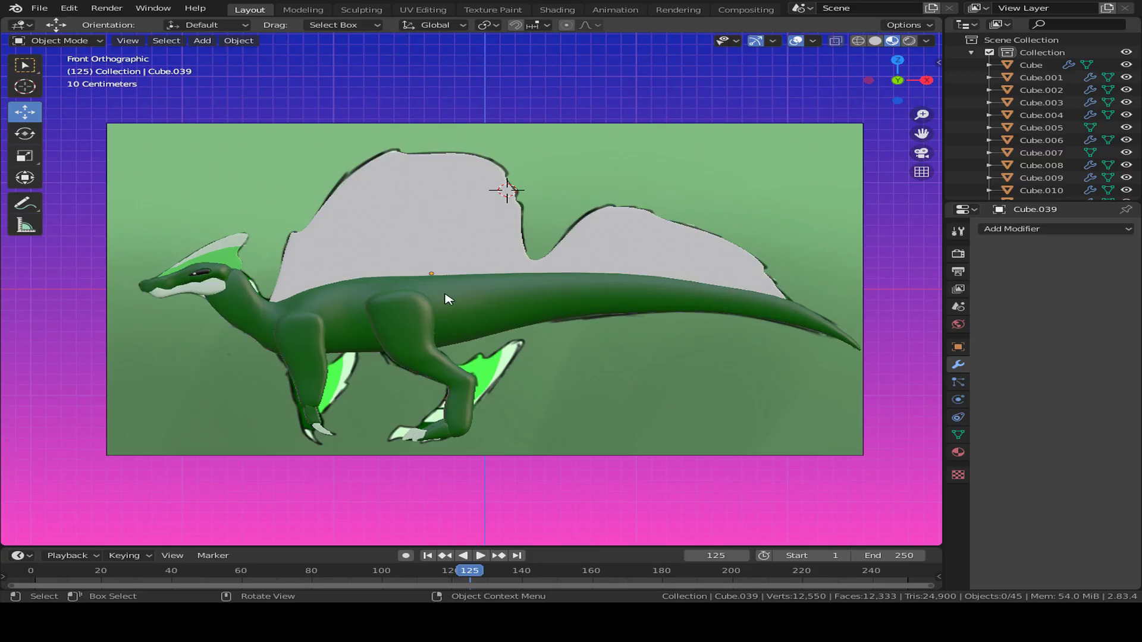
middle_click_drag(595, 297, 684, 250)
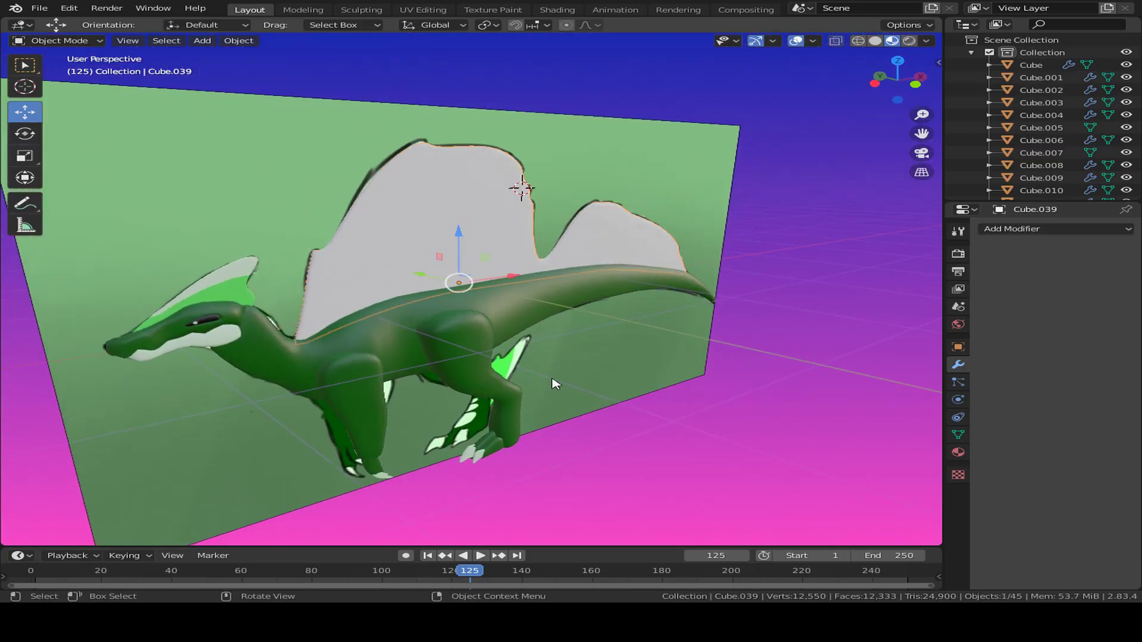
Set the base colour of the back sails to the bright green sampled from the reference image.
left_click(1088, 409)
left_click(1095, 354)
left_click(504, 363)
Give the front sail's upper pale band its own new material and open its base colour for sampling.
left_click(425, 166)
left_click(1042, 281)
left_click(1081, 410)
left_click(1099, 354)
key("Escape")
Give the front sail's narrow stripe a new material with the pale colour sampled from the reference image.
left_click(473, 220)
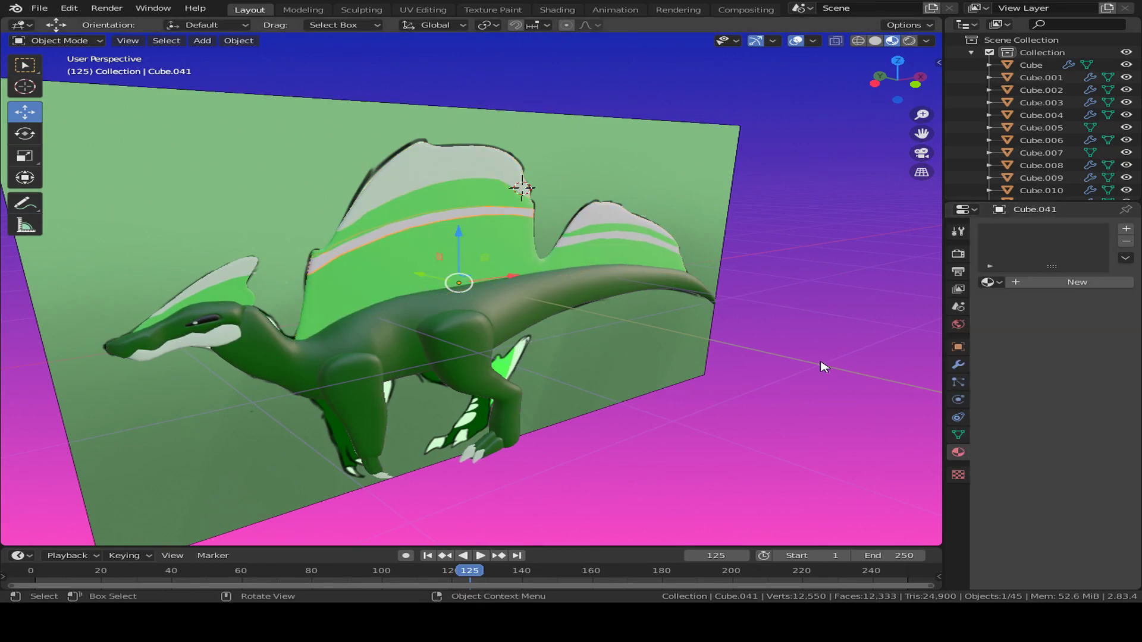
left_click(1070, 282)
left_click(1098, 409)
left_click(1099, 355)
left_click(516, 351)
Give the rear sail's upper band a new material with the pale colour sampled from the reference image.
left_click(607, 215)
left_click(1080, 286)
left_click(1084, 410)
left_click(1099, 354)
left_click(516, 349)
Give the rear sail's narrow stripe a new material with the pale colour sampled from the reference image.
left_click(606, 235)
left_click(1075, 283)
left_click(1083, 410)
left_click(1099, 354)
left_click(520, 349)
Delete the reference image behind the dinosaur and inspect the coloured model from several sides.
left_click(821, 393)
middle_click_drag(821, 392, 706, 462)
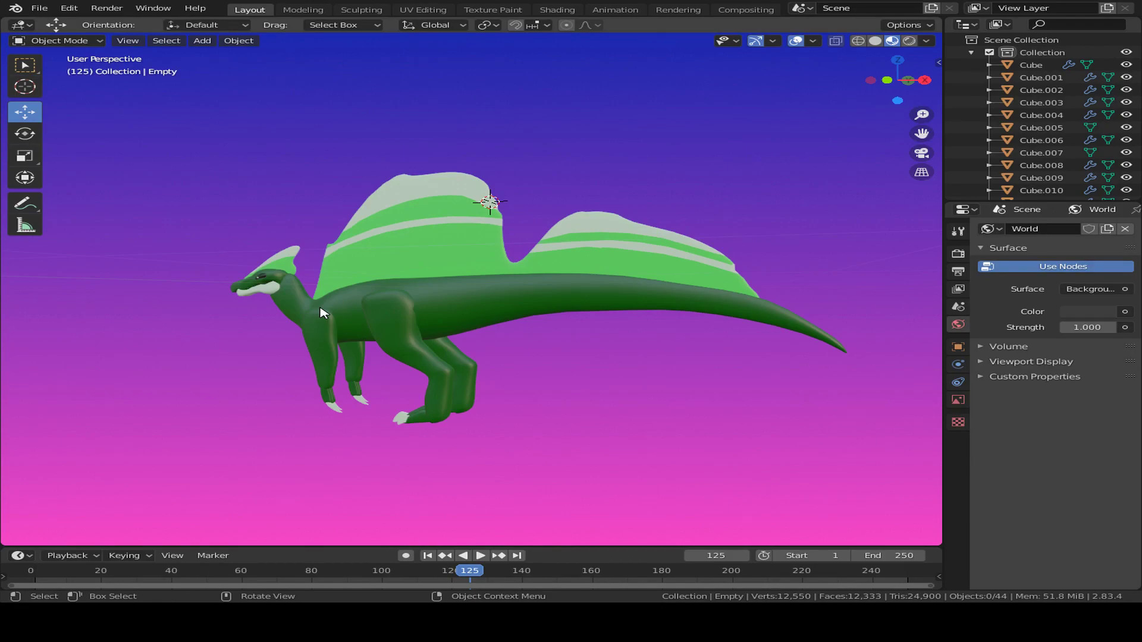
middle_click_drag(499, 434, 553, 406)
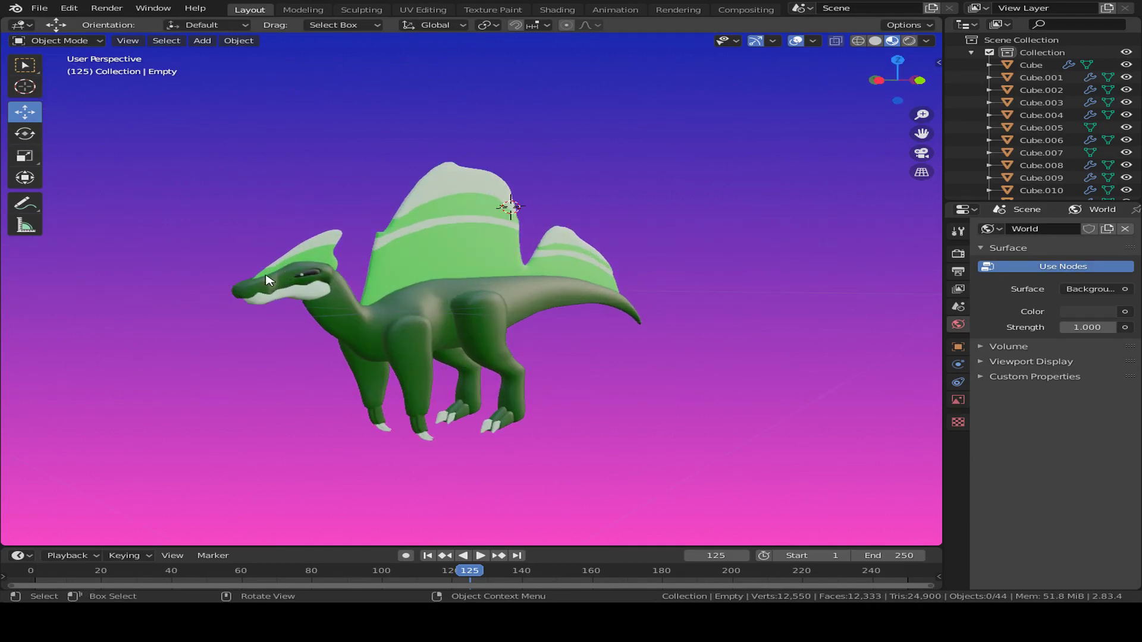
middle_click_drag(524, 369, 398, 295)
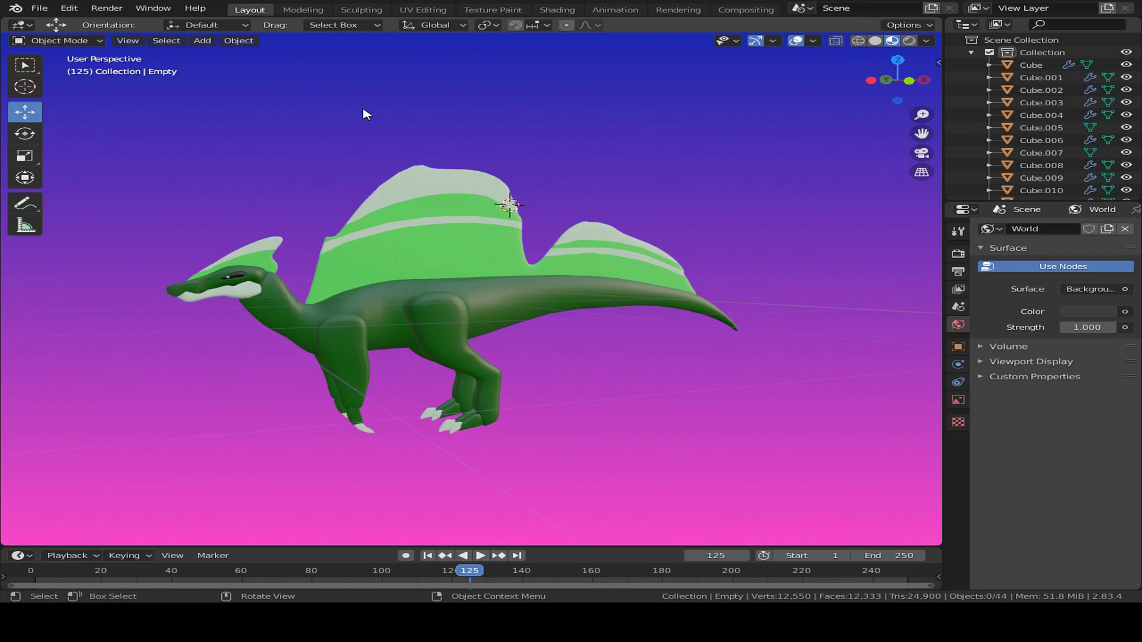
middle_click_drag(504, 309, 517, 380)
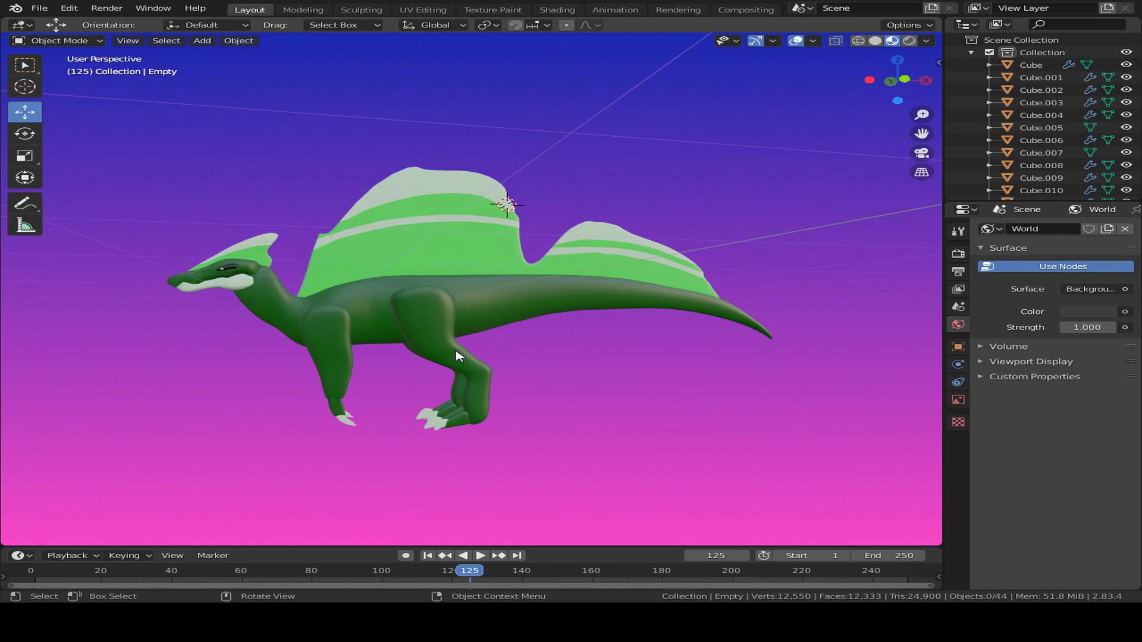
middle_click_drag(555, 372, 668, 375)
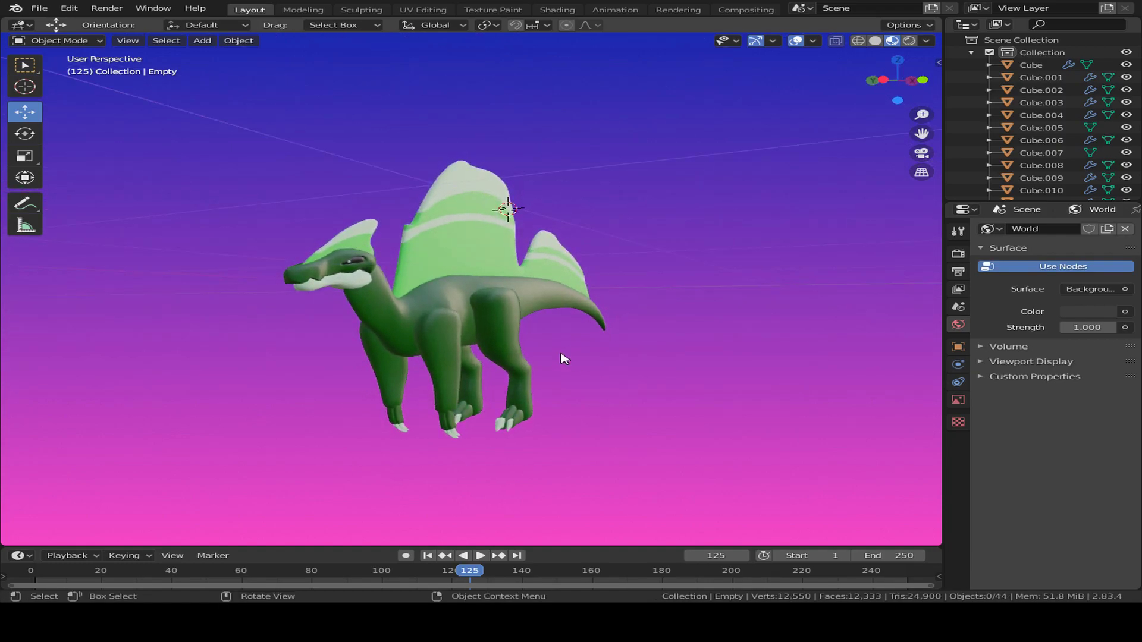